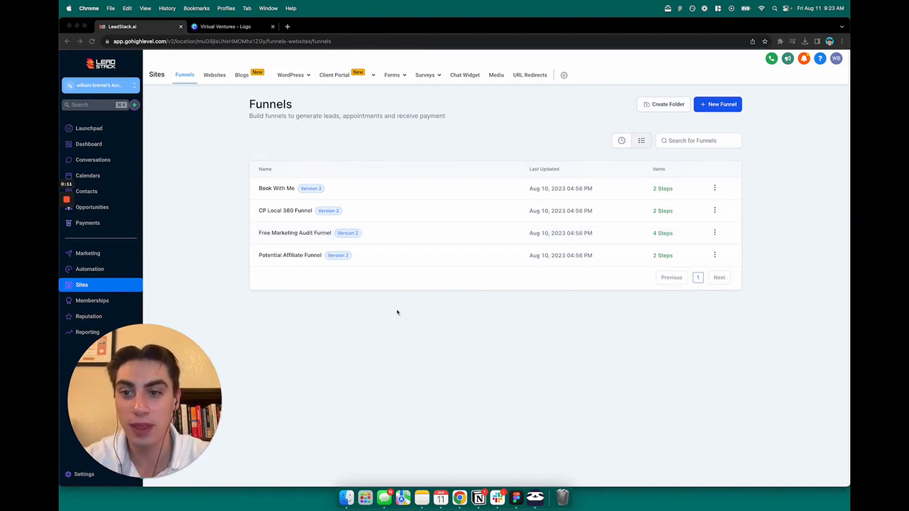
# Review the CP Local 360 Funnel's Thank you and Home steps, then bring up the Virtual Ventures logo design
pyautogui.moveTo(187, 403); pyautogui.dragTo(432, 386)
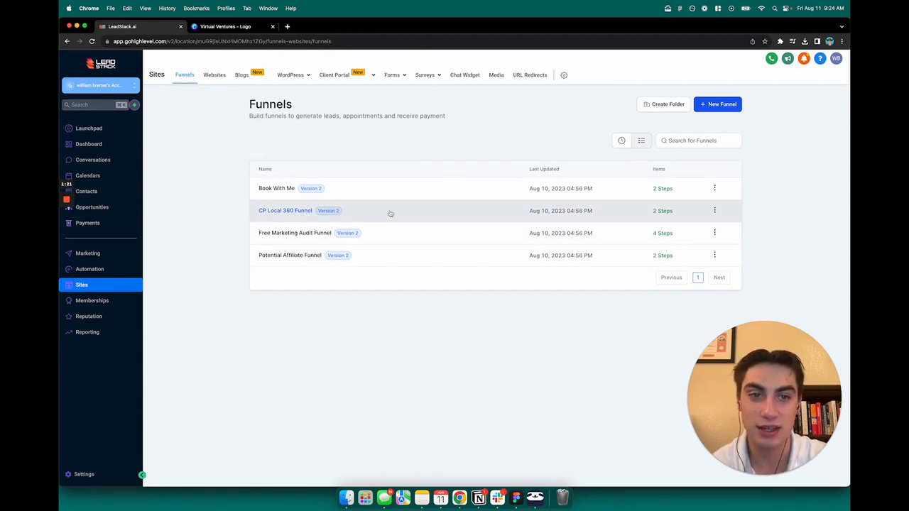
pyautogui.click(280, 211)
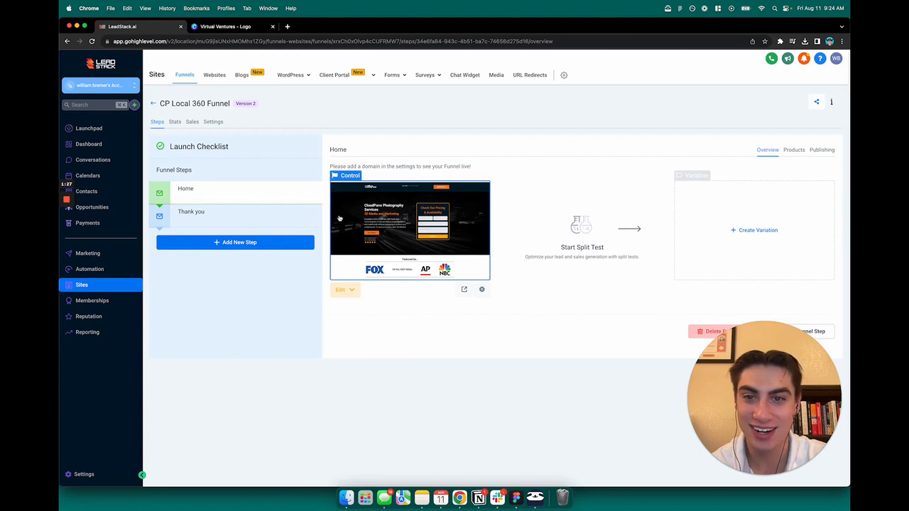
pyautogui.click(233, 225)
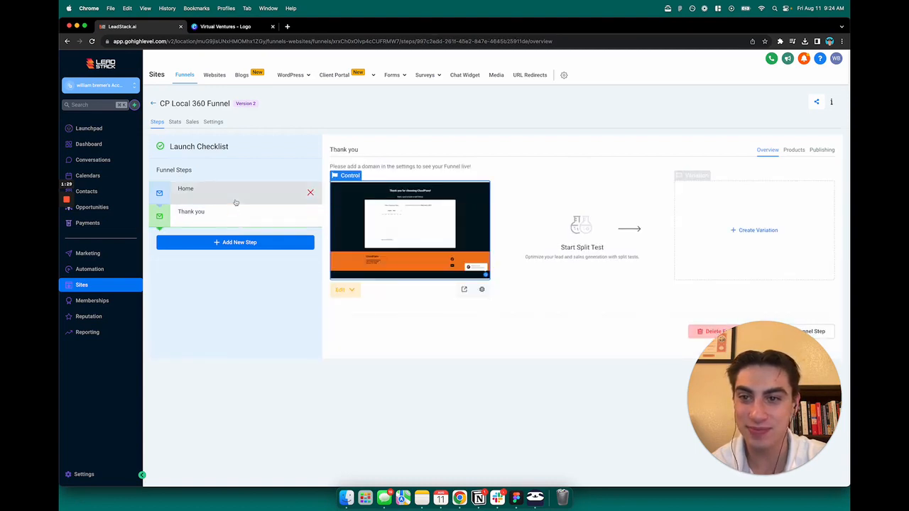
pyautogui.click(234, 200)
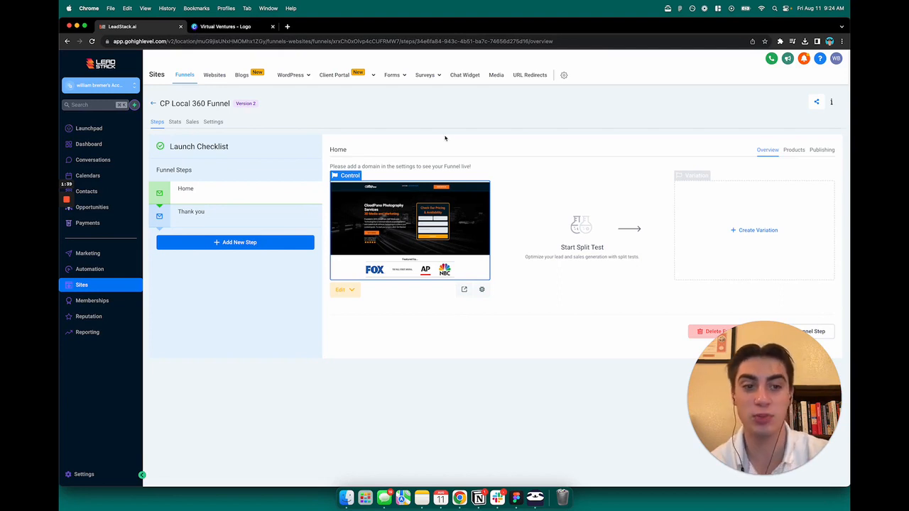
pyautogui.click(214, 29)
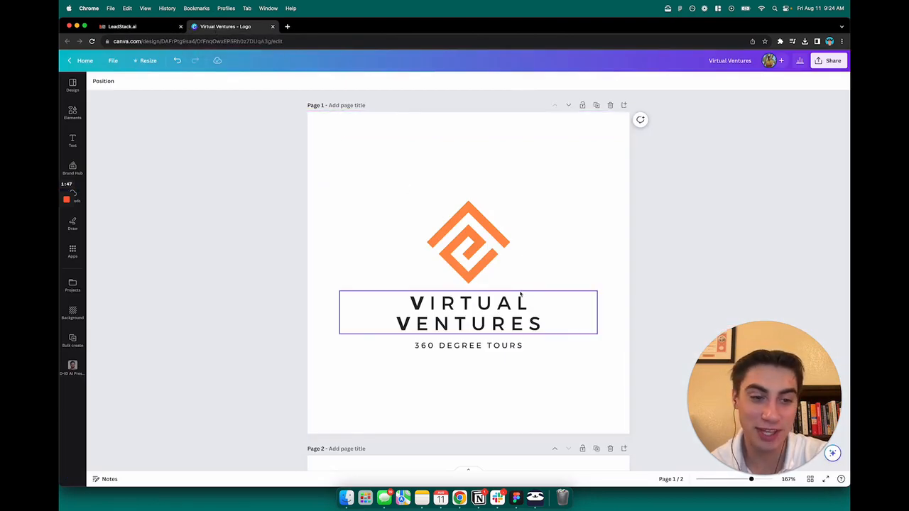
# Scroll through the Canva logo and brand description pages, then return to the funnel's Home step
pyautogui.scroll(-3, 521, 297)
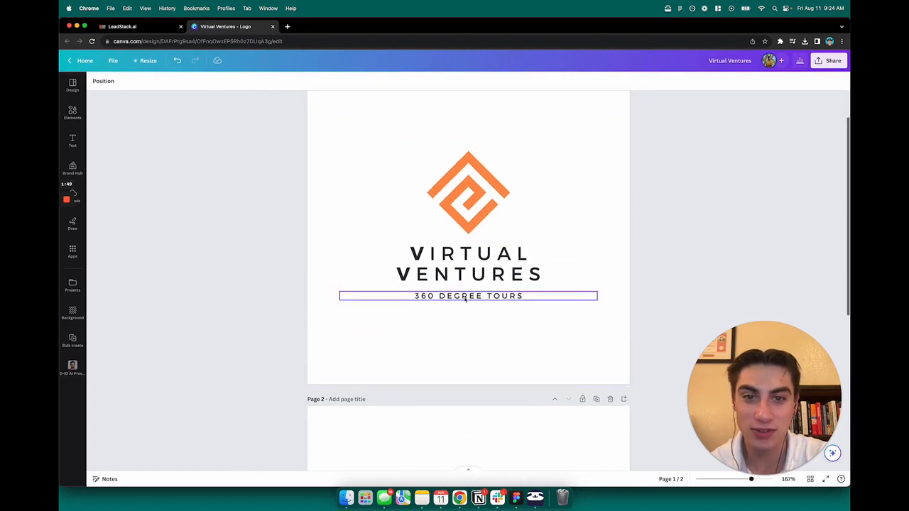
pyautogui.scroll(-5, 546, 365)
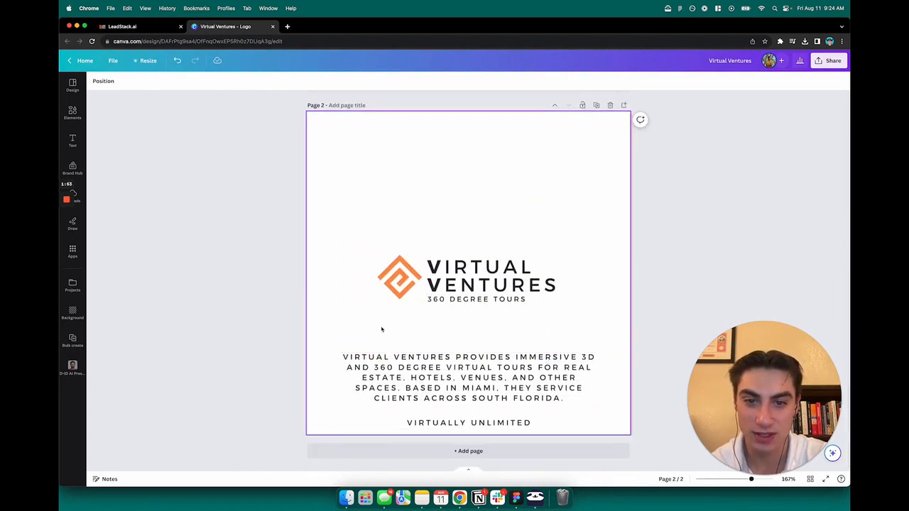
pyautogui.scroll(1, 387, 326)
pyautogui.scroll(-1, 398, 321)
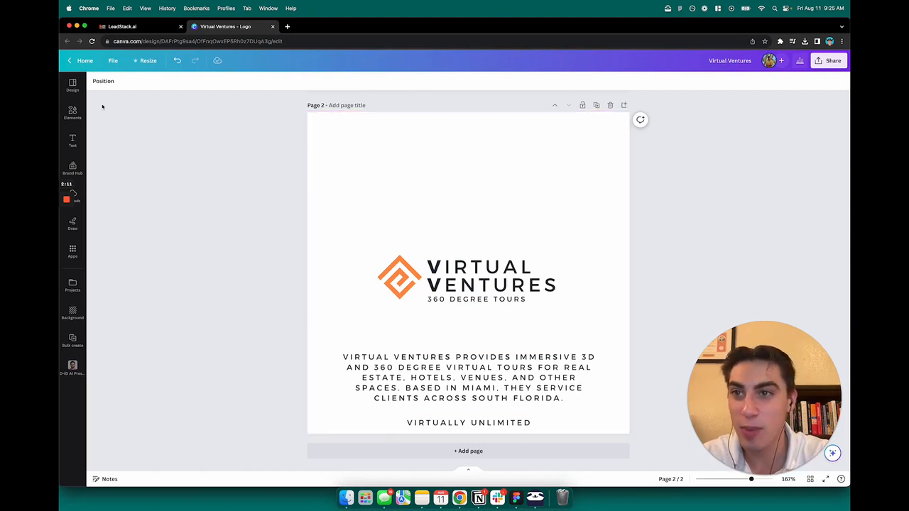
pyautogui.click(145, 27)
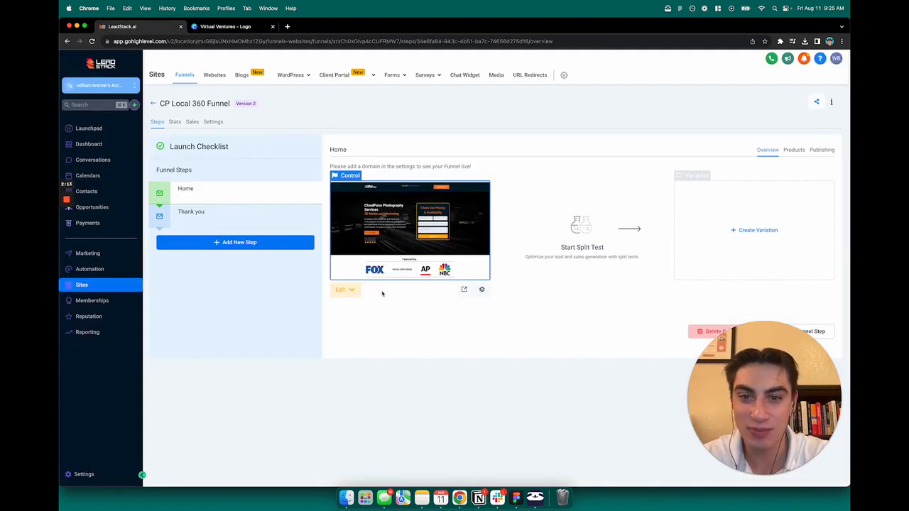
# Open the Home page in the page builder using Edit in a New Tab
pyautogui.click(351, 290)
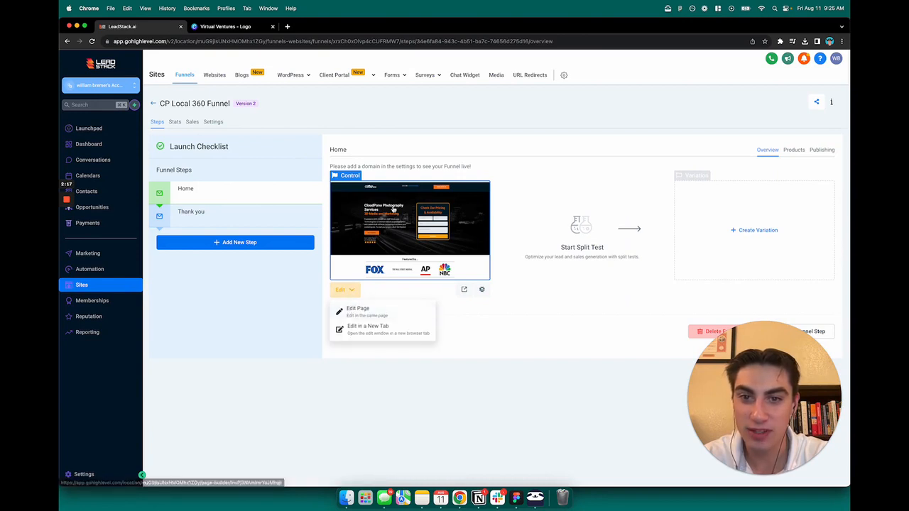
pyautogui.click(372, 331)
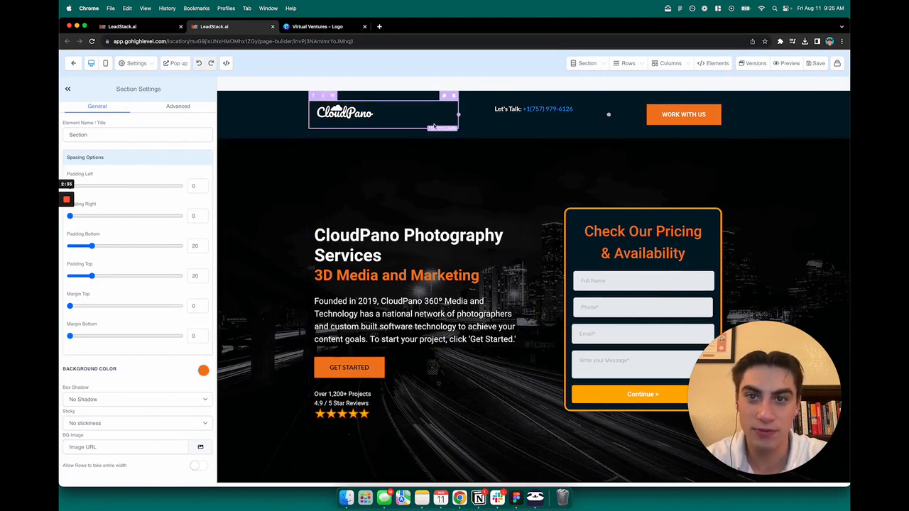
# Scroll through the CloudPano landing page and select the logo in the header
pyautogui.scroll(-5, 442, 271)
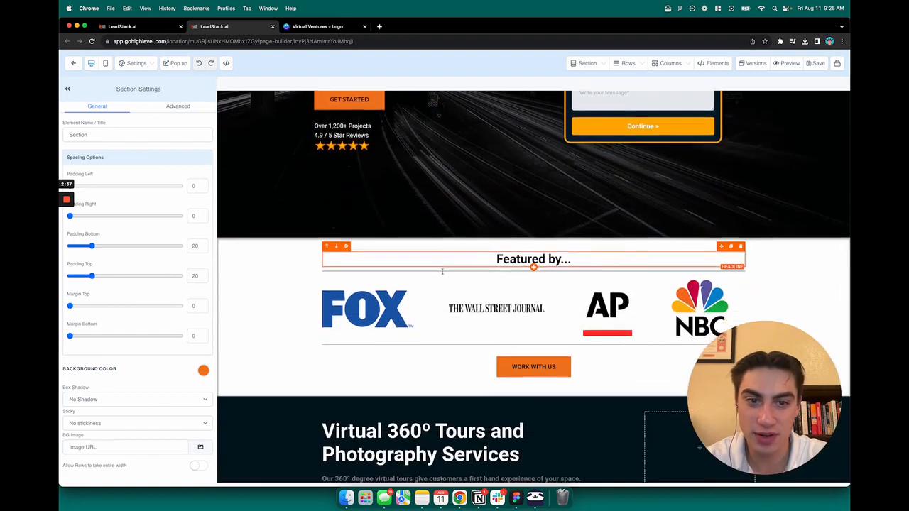
pyautogui.scroll(-5, 442, 271)
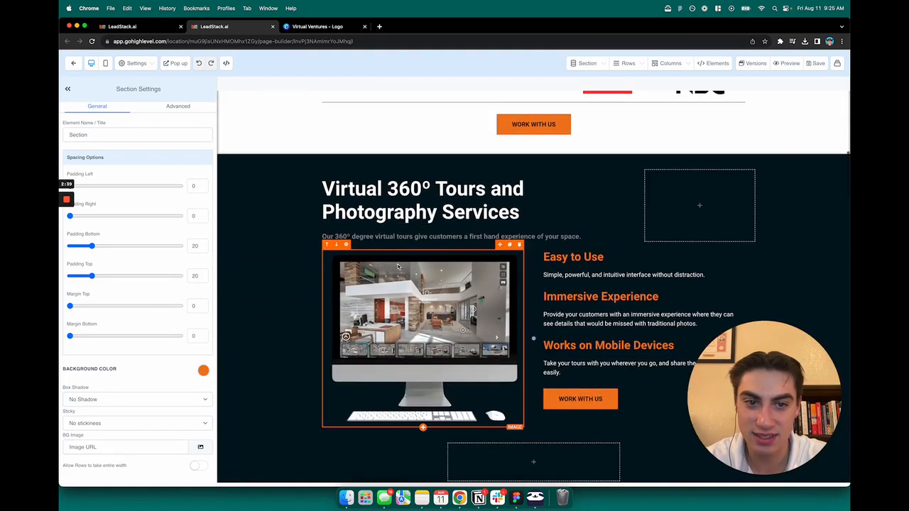
pyautogui.scroll(-9, 398, 266)
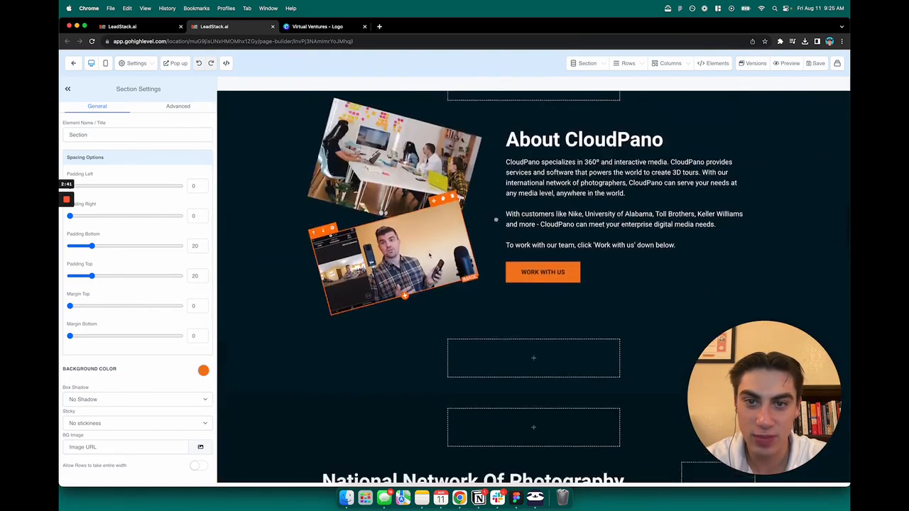
pyautogui.scroll(-20, 429, 254)
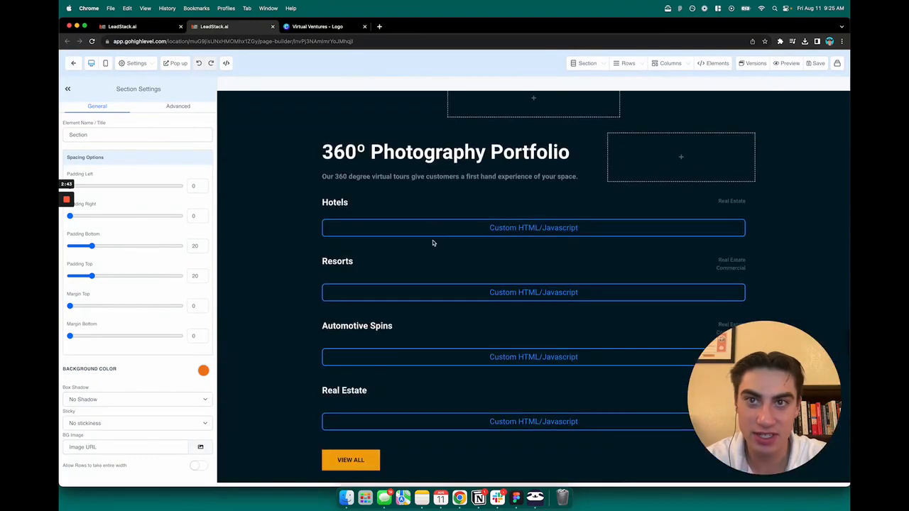
pyautogui.scroll(-12, 432, 243)
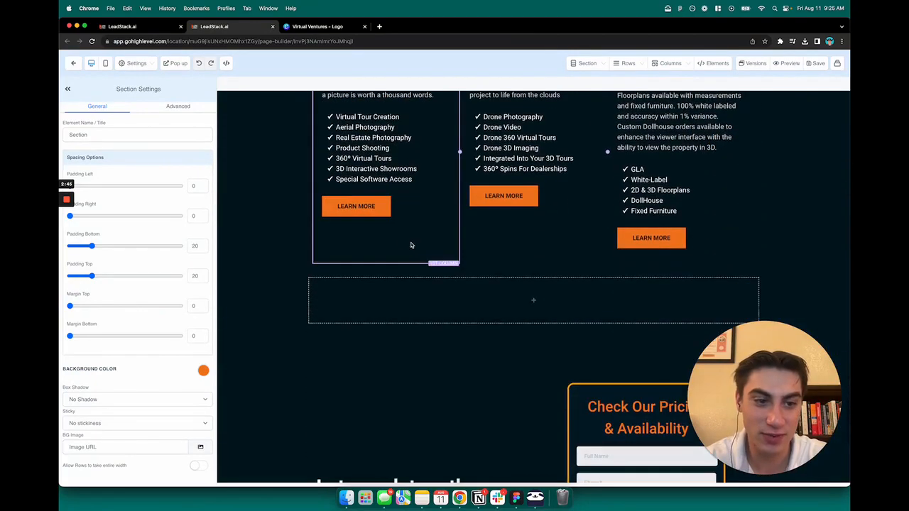
pyautogui.scroll(-6, 412, 284)
pyautogui.scroll(20, 414, 291)
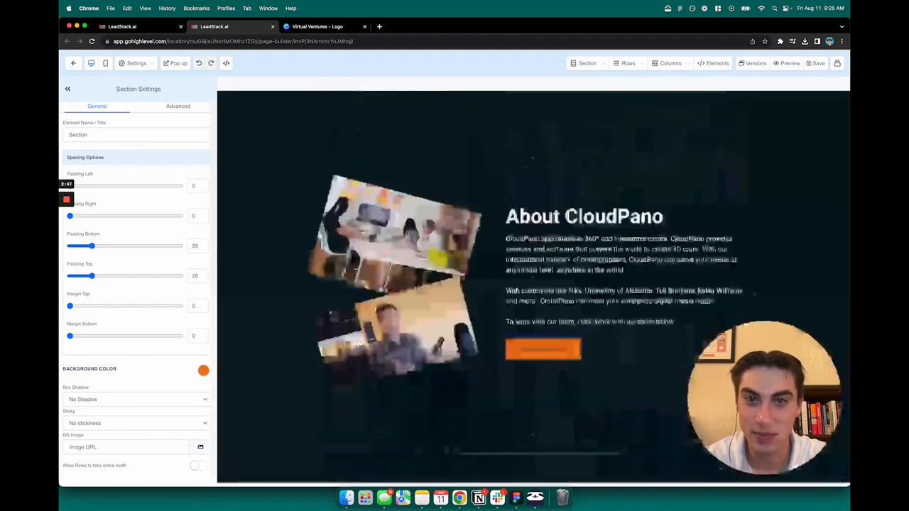
pyautogui.scroll(20, 291, 218)
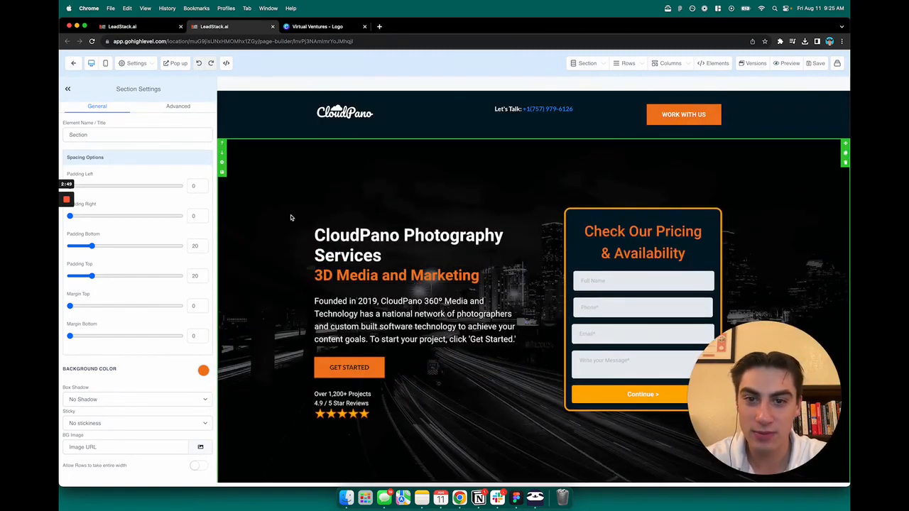
pyautogui.click(365, 116)
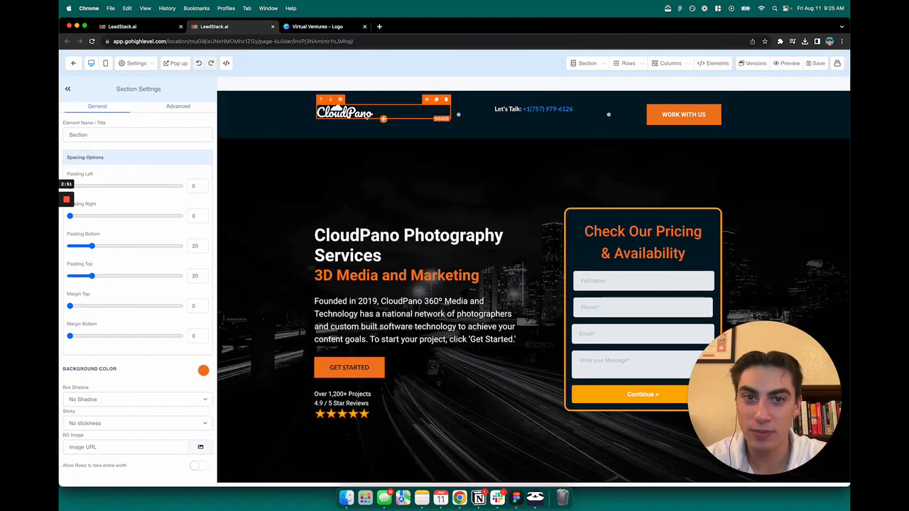
# Change the header section's background from dark to white
pyautogui.click(280, 133)
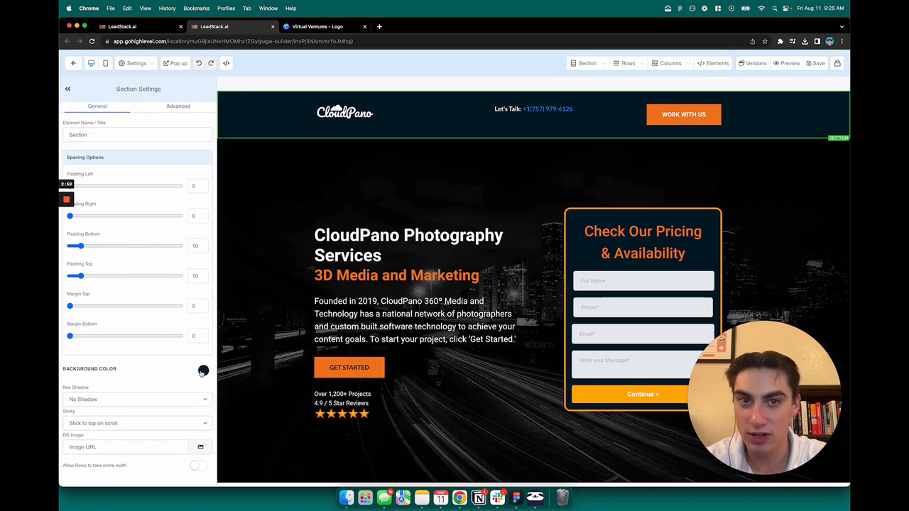
pyautogui.click(201, 371)
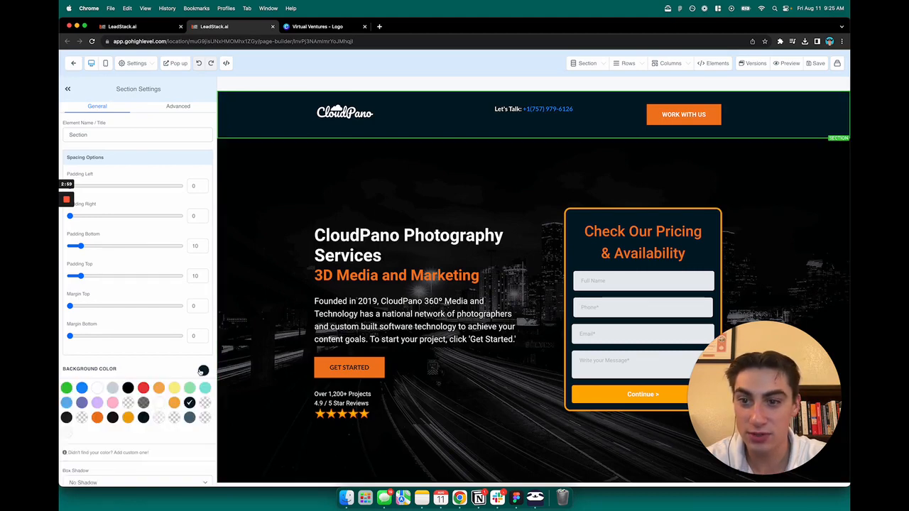
pyautogui.click(97, 388)
pyautogui.click(340, 118)
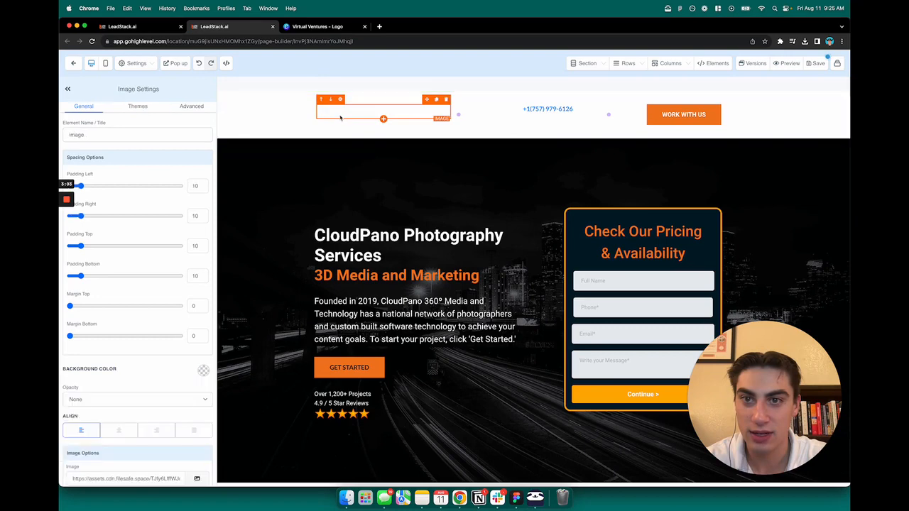
pyautogui.click(326, 30)
# Duplicate page 2 as Page 3 and delete its description text
pyautogui.click(374, 243)
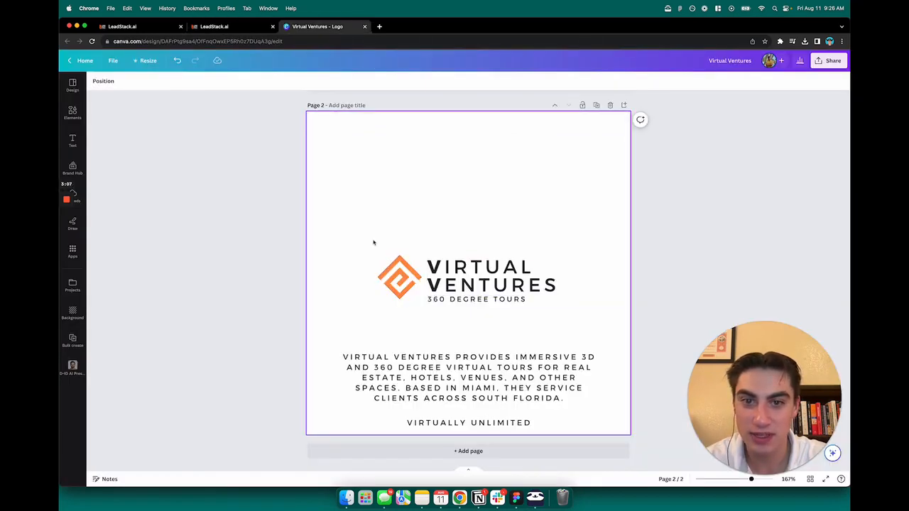
pyautogui.scroll(3, 478, 238)
pyautogui.scroll(-3, 504, 260)
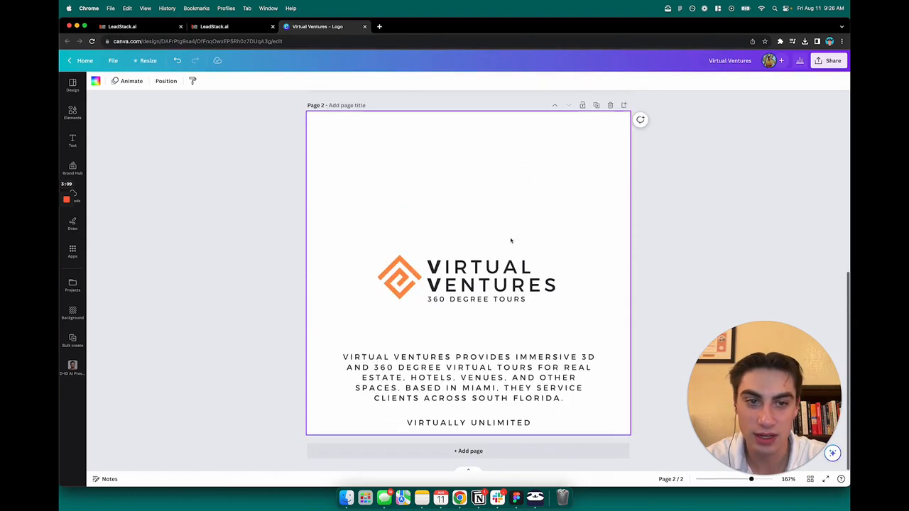
pyautogui.click(595, 108)
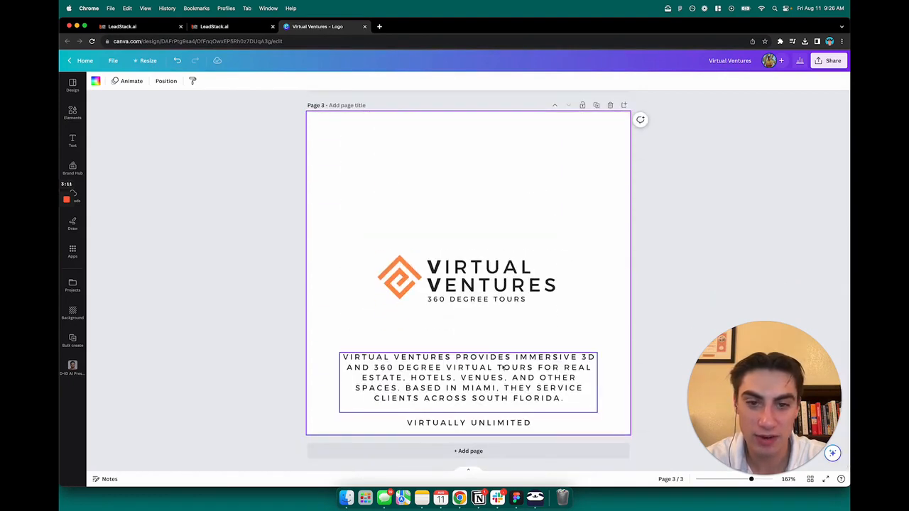
pyautogui.click(500, 368)
pyautogui.click(565, 429)
pyautogui.moveTo(564, 429); pyautogui.dragTo(341, 351)
pyautogui.press('Delete')
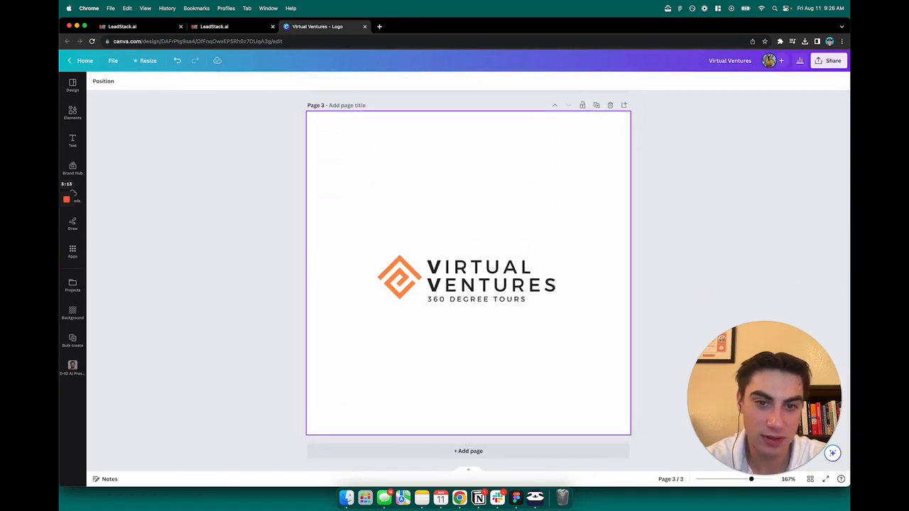
# Enlarge the Page 3 logo to 500 px wide and move it slightly higher
pyautogui.moveTo(549, 327); pyautogui.dragTo(340, 228)
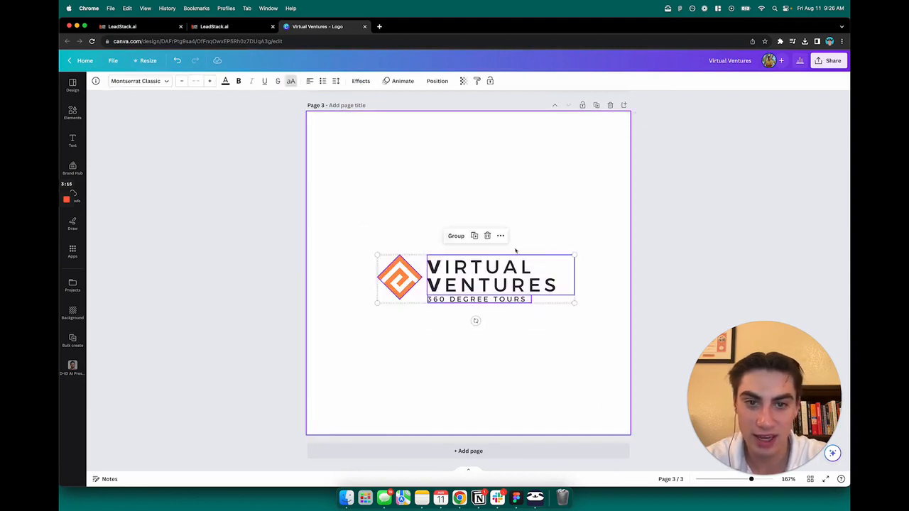
pyautogui.moveTo(574, 255); pyautogui.dragTo(527, 275)
pyautogui.click(525, 347)
pyautogui.moveTo(546, 343); pyautogui.dragTo(321, 251)
pyautogui.moveTo(483, 283); pyautogui.dragTo(483, 272)
pyautogui.click(828, 61)
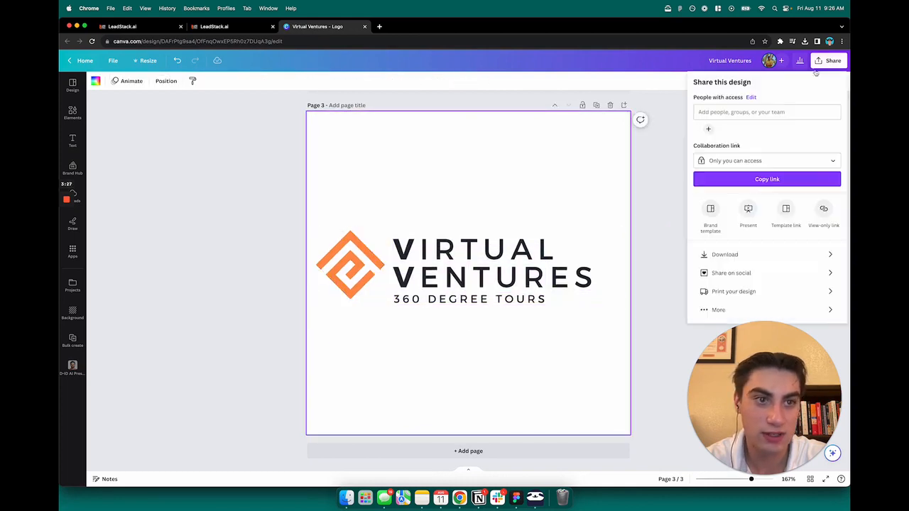
# Download only the current page (Page 3) of the design as a PNG
pyautogui.click(740, 255)
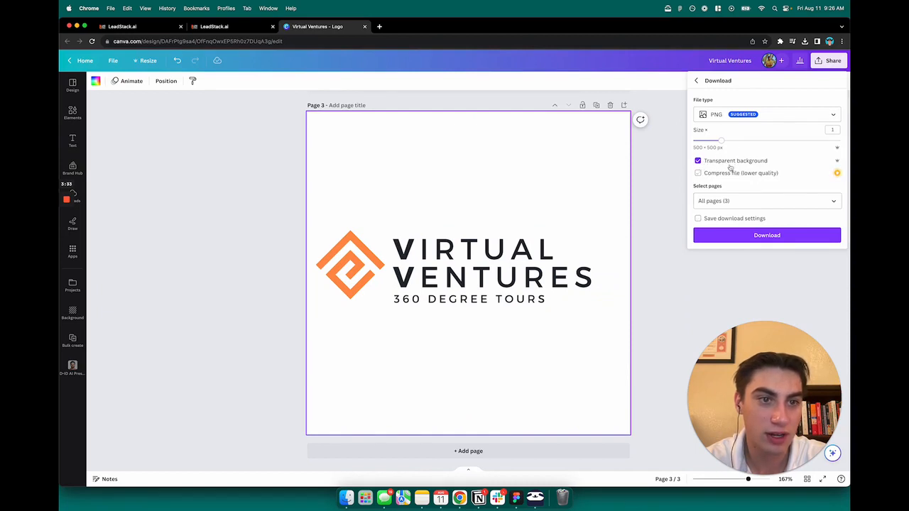
pyautogui.click(724, 203)
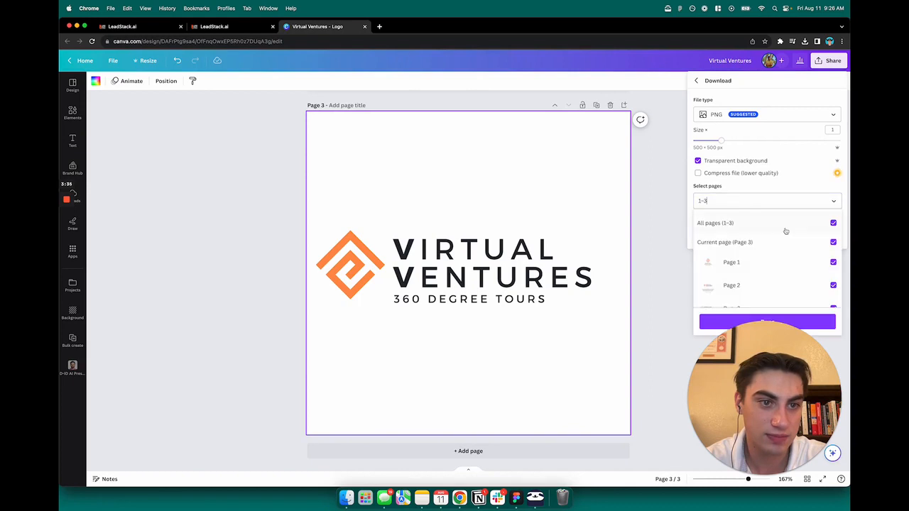
pyautogui.click(832, 224)
pyautogui.click(832, 242)
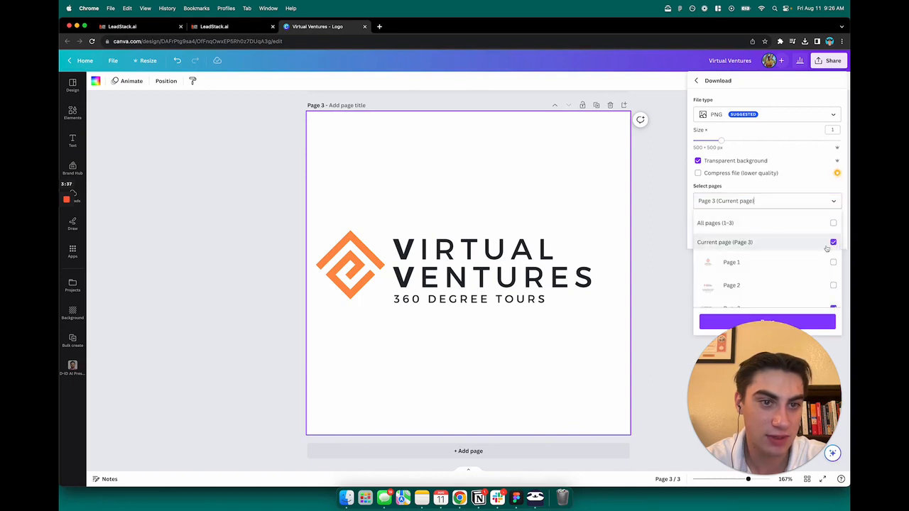
pyautogui.scroll(-1, 803, 267)
pyautogui.click(810, 317)
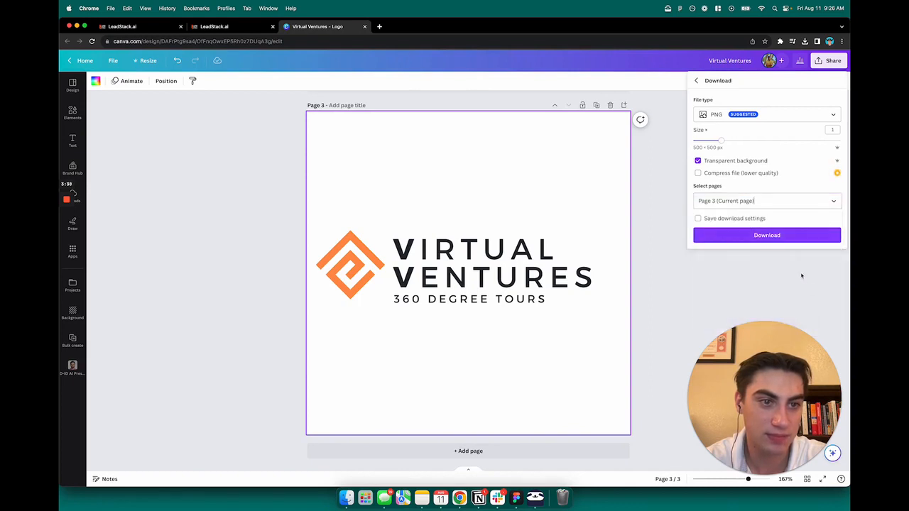
pyautogui.click(781, 233)
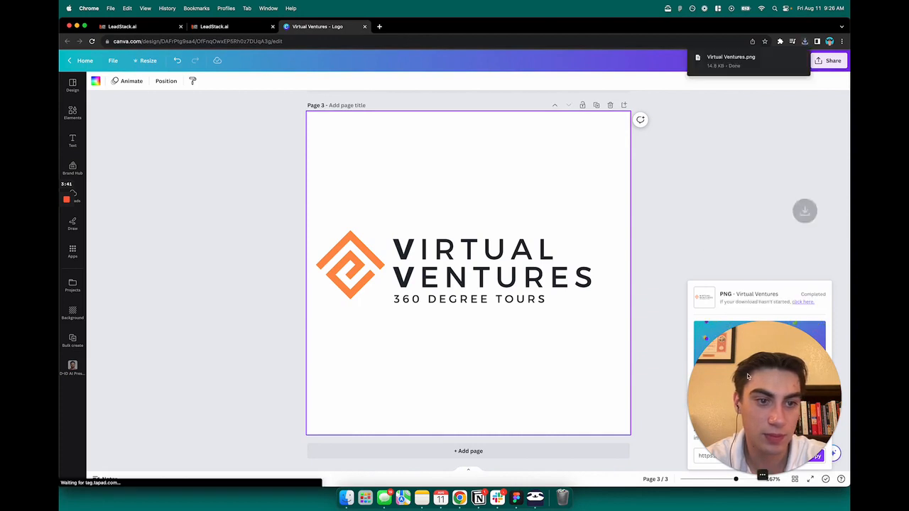
# Open the downloaded Virtual Ventures.png from Chrome's recent downloads
pyautogui.moveTo(762, 390); pyautogui.dragTo(762, 251)
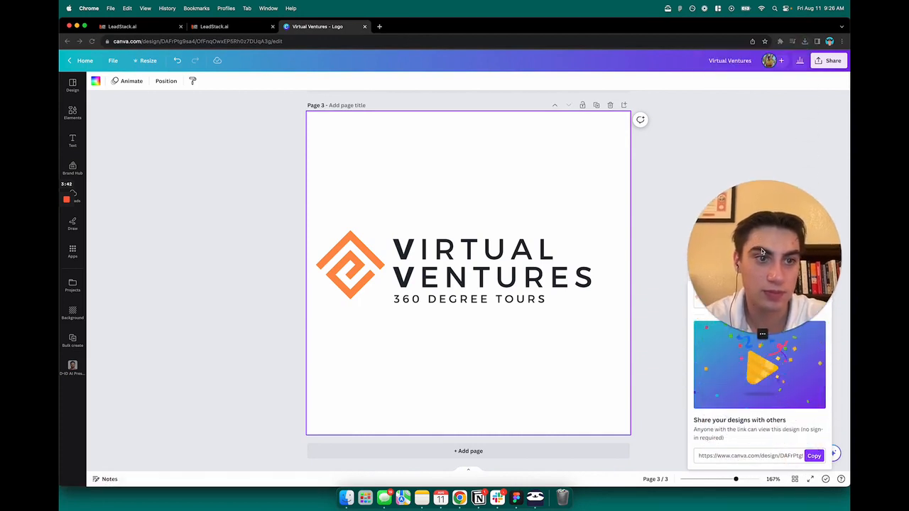
pyautogui.click(779, 41)
pyautogui.click(804, 42)
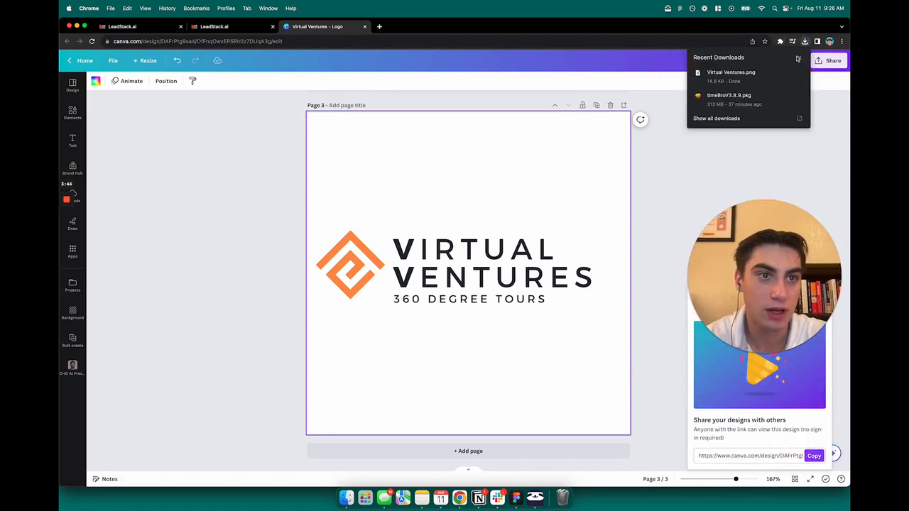
pyautogui.click(739, 73)
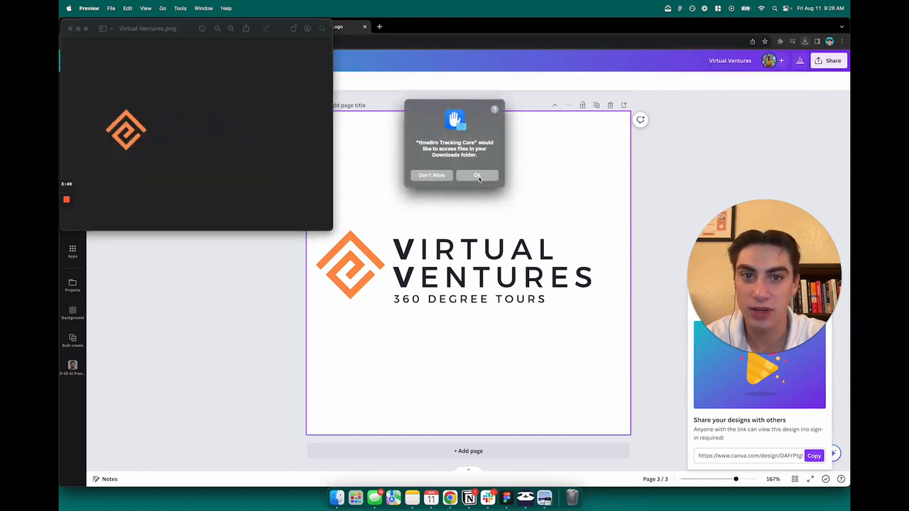
# Allow file access, select a rectangle around the logo, and turn on Preview's tab bar
pyautogui.click(478, 176)
pyautogui.moveTo(189, 31); pyautogui.dragTo(494, 183)
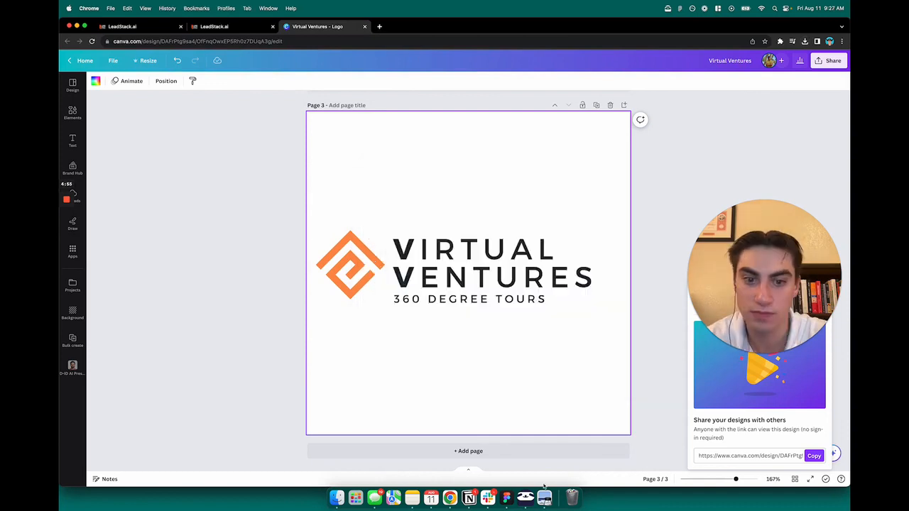
pyautogui.click(544, 498)
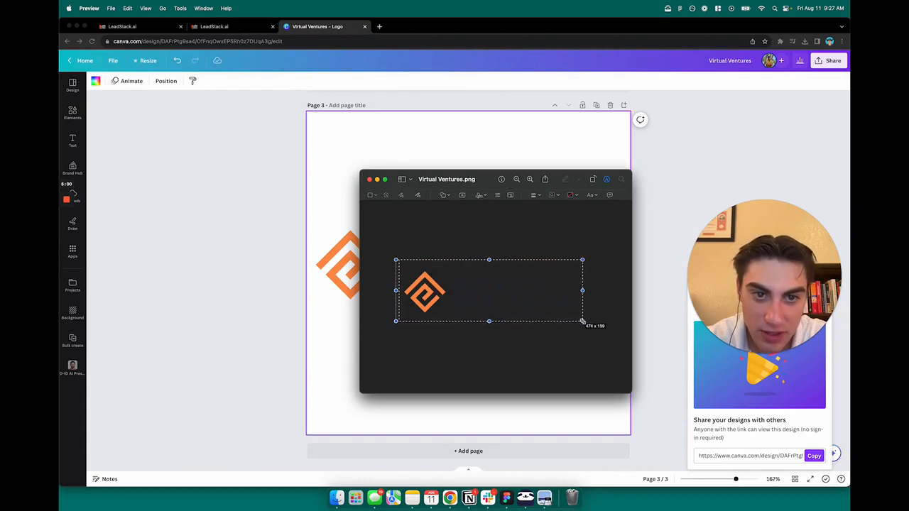
pyautogui.moveTo(585, 322); pyautogui.dragTo(586, 322)
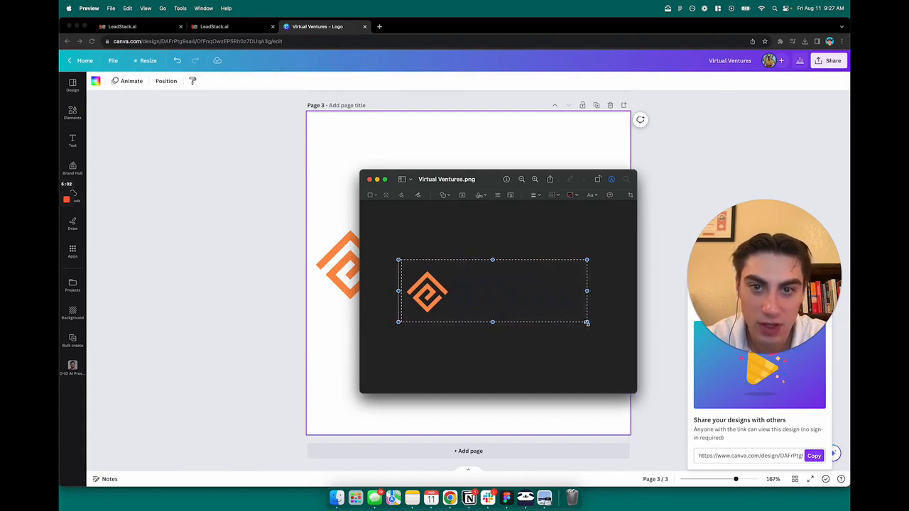
pyautogui.click(111, 8)
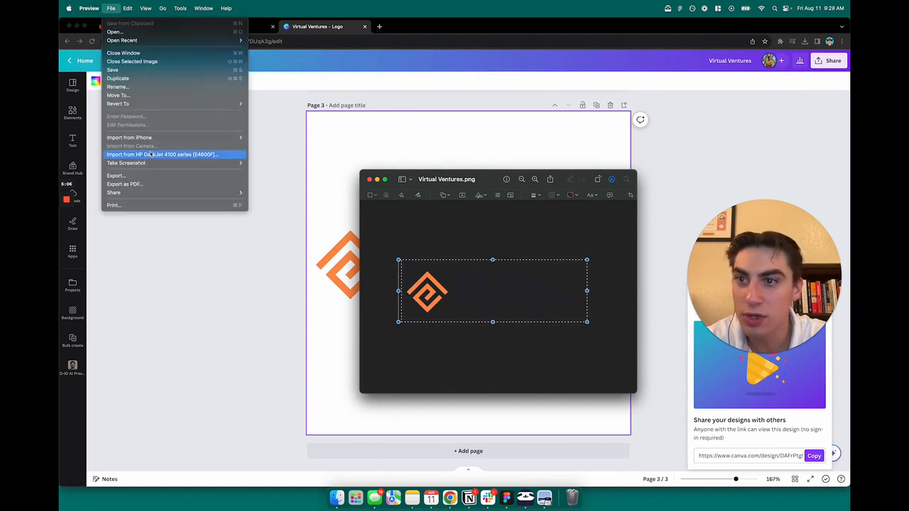
pyautogui.moveTo(146, 10)
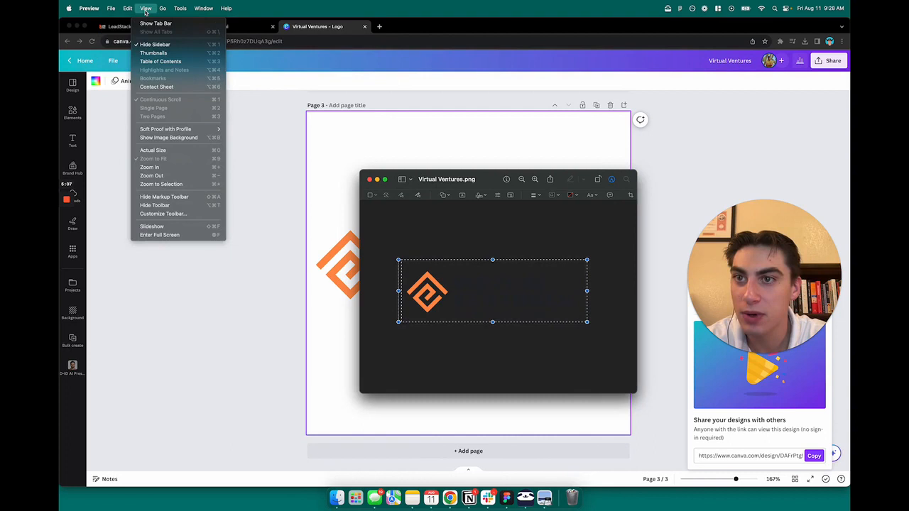
pyautogui.click(149, 23)
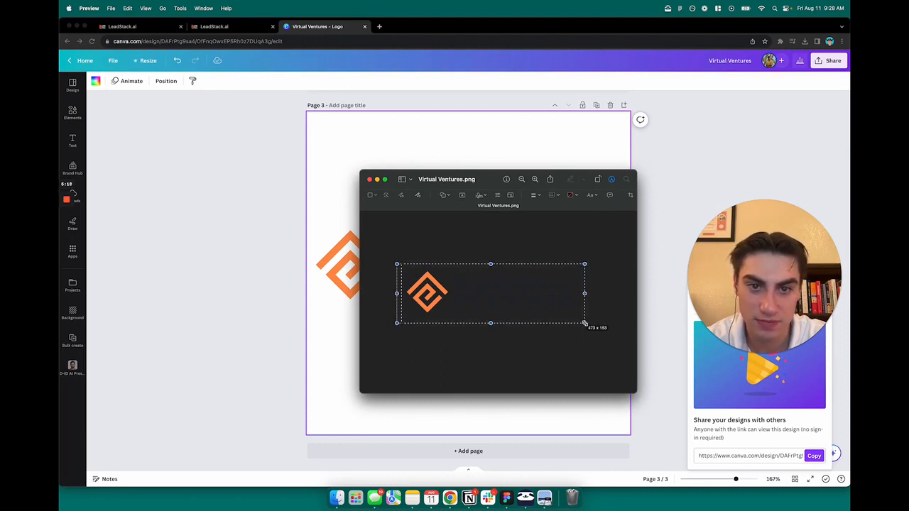
# Crop Virtual Ventures.png tightly to the selected area around the logo
pyautogui.click(630, 196)
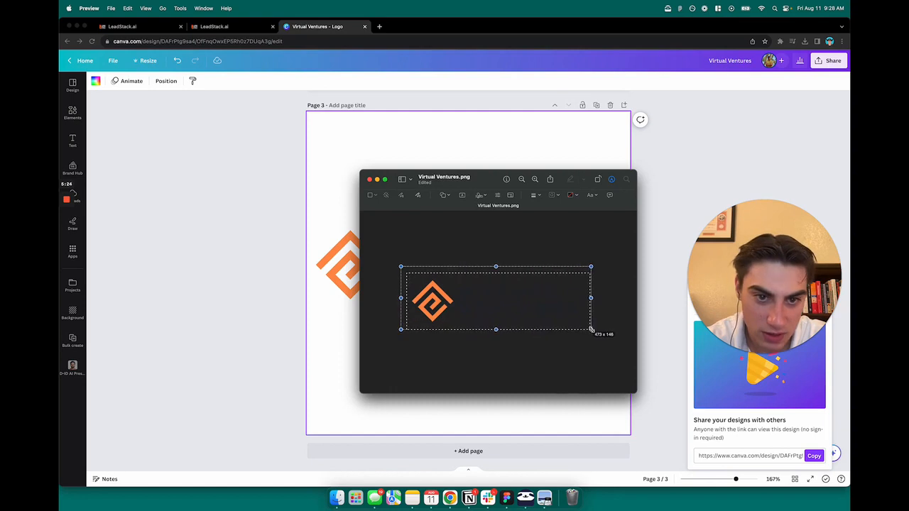
pyautogui.moveTo(591, 329); pyautogui.dragTo(607, 347)
pyautogui.click(574, 362)
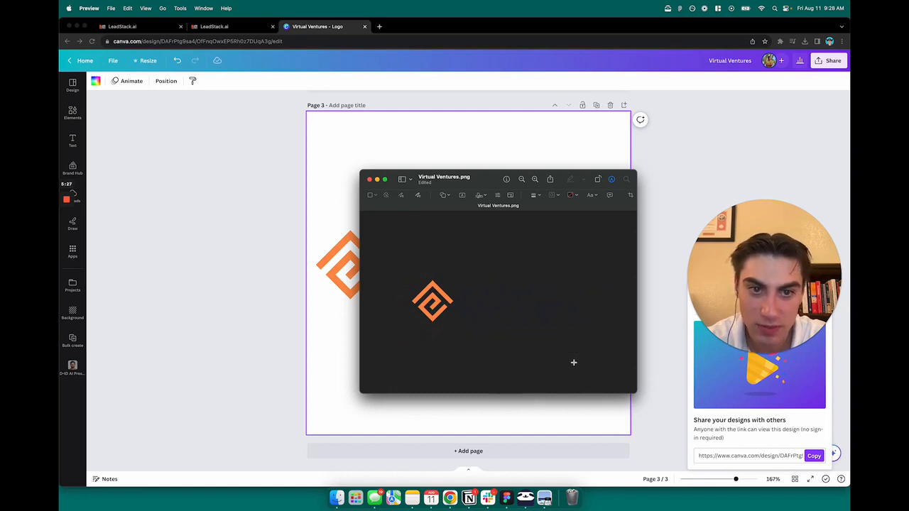
pyautogui.click(110, 8)
# Export the cropped image as virtualventureslogo into Downloads and close Preview
pyautogui.click(128, 175)
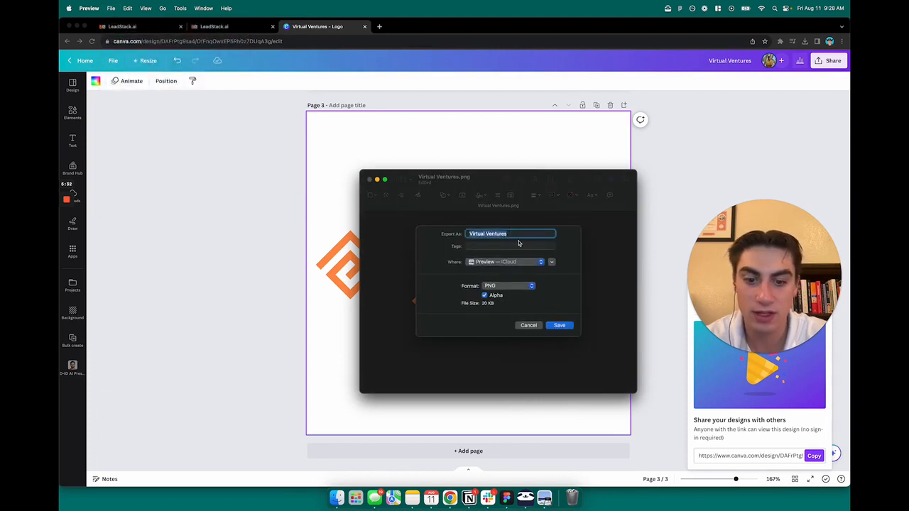
pyautogui.write('virtualbe')
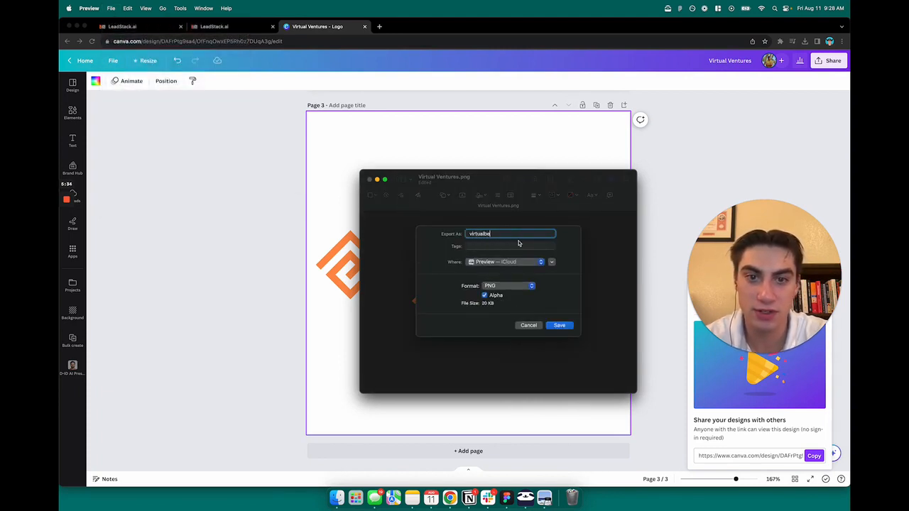
pyautogui.press('BackSpace')
pyautogui.press('BackSpace')
pyautogui.write('ventureslogo')
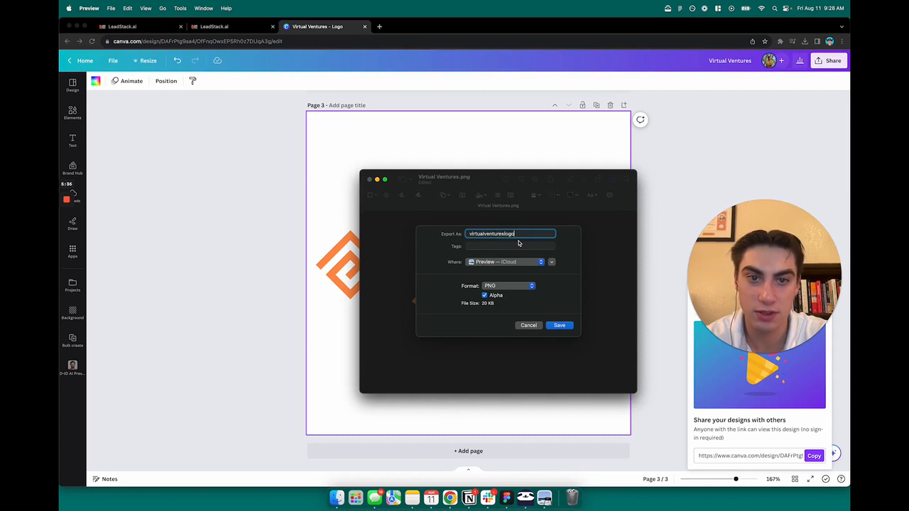
pyautogui.click(518, 261)
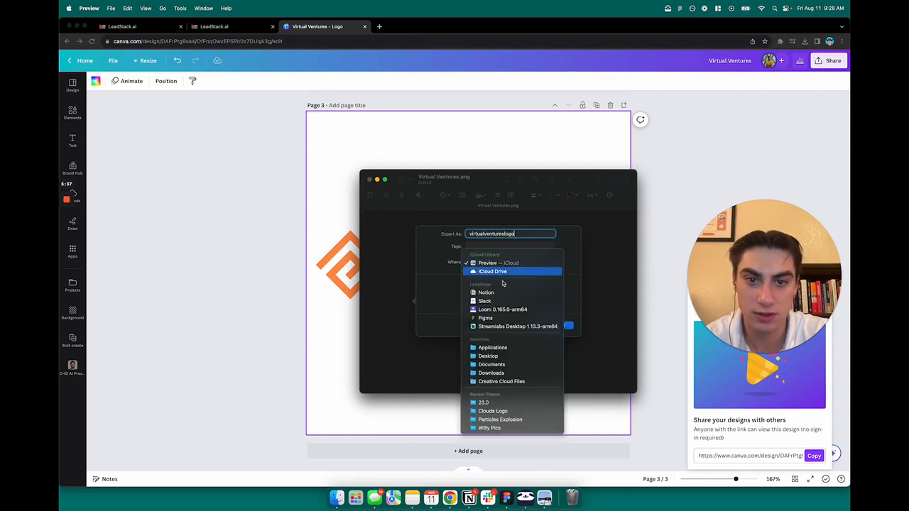
pyautogui.click(508, 378)
pyautogui.click(572, 327)
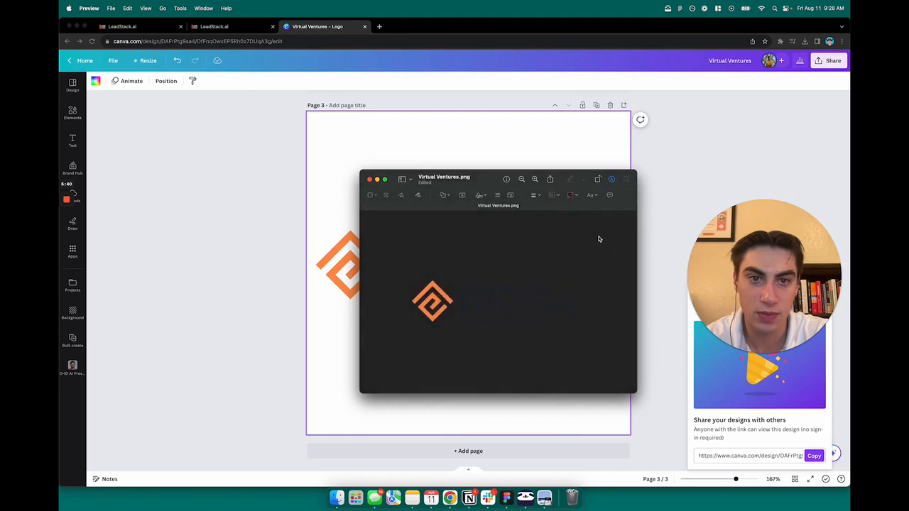
pyautogui.click(370, 180)
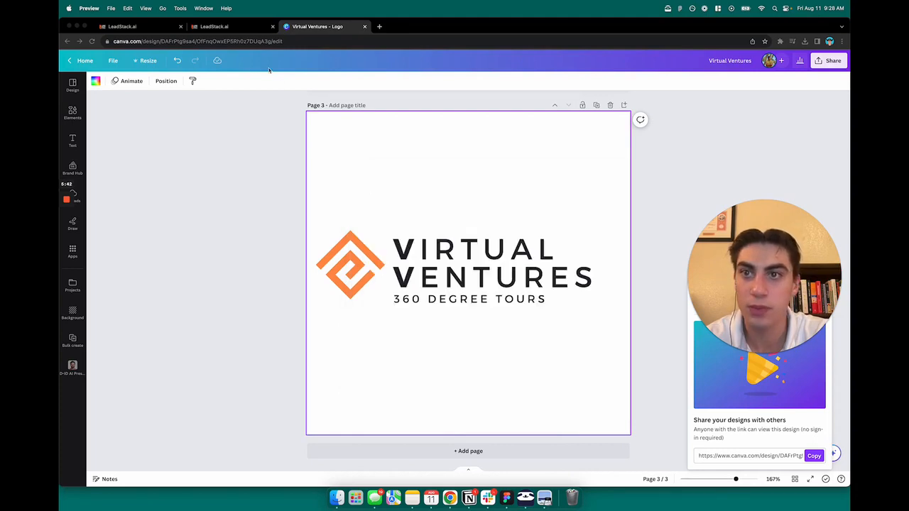
# Back in the page builder, open the media library for the header image
pyautogui.click(223, 28)
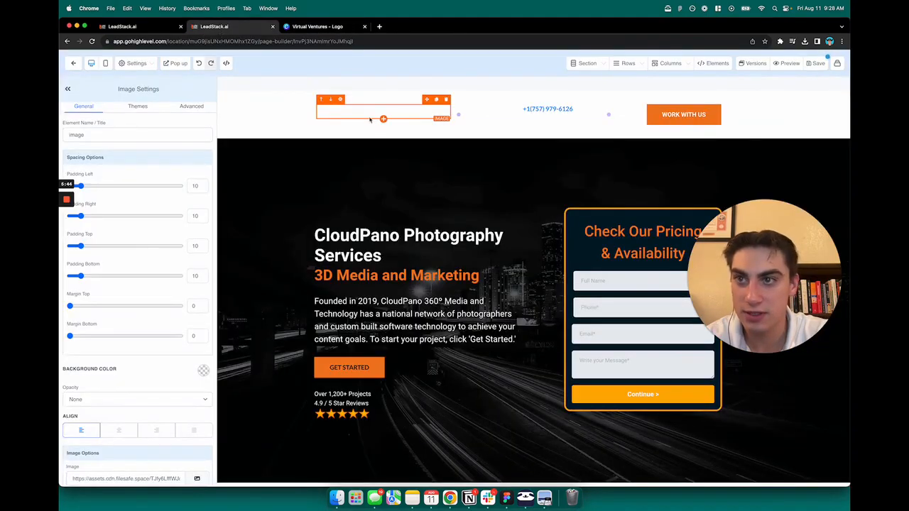
pyautogui.scroll(-5, 161, 320)
pyautogui.click(196, 302)
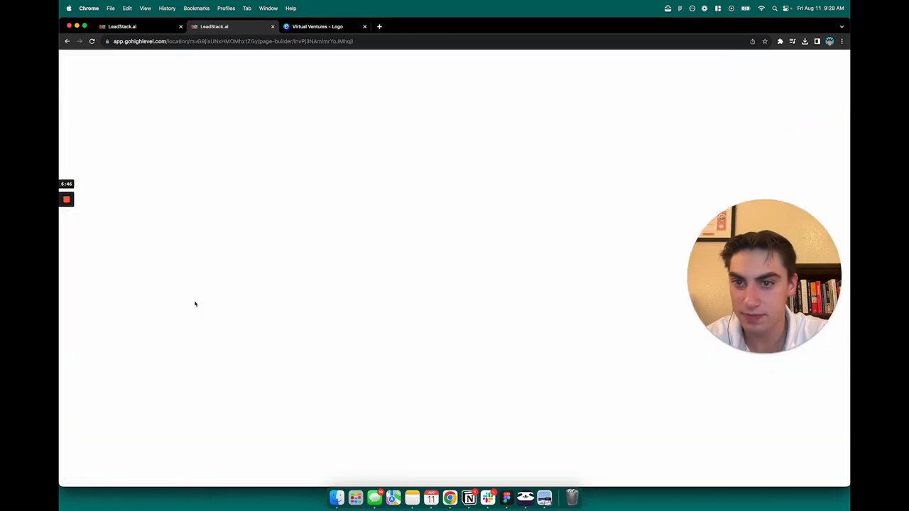
pyautogui.click(77, 62)
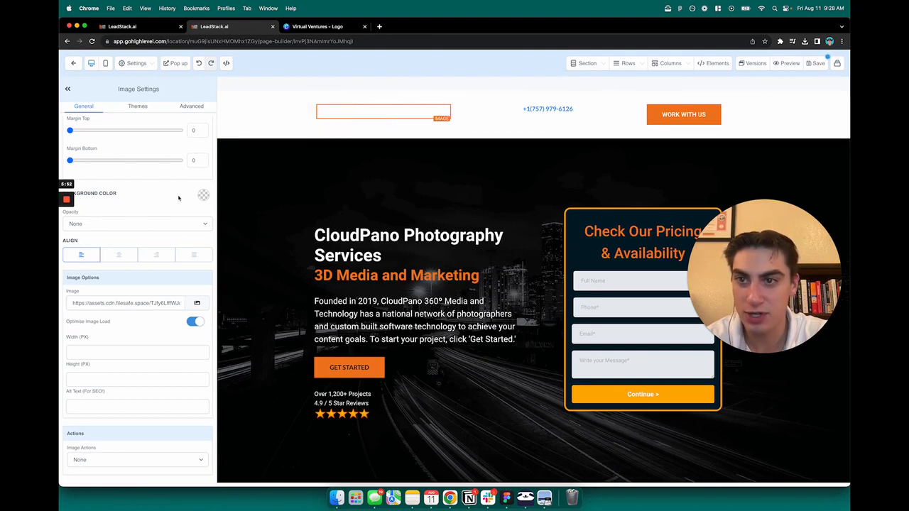
pyautogui.scroll(5, 156, 229)
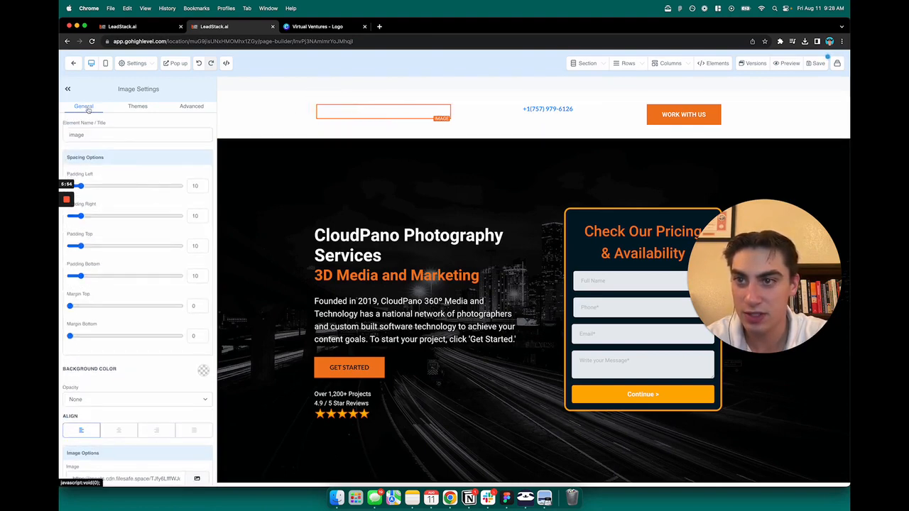
pyautogui.scroll(-5, 143, 208)
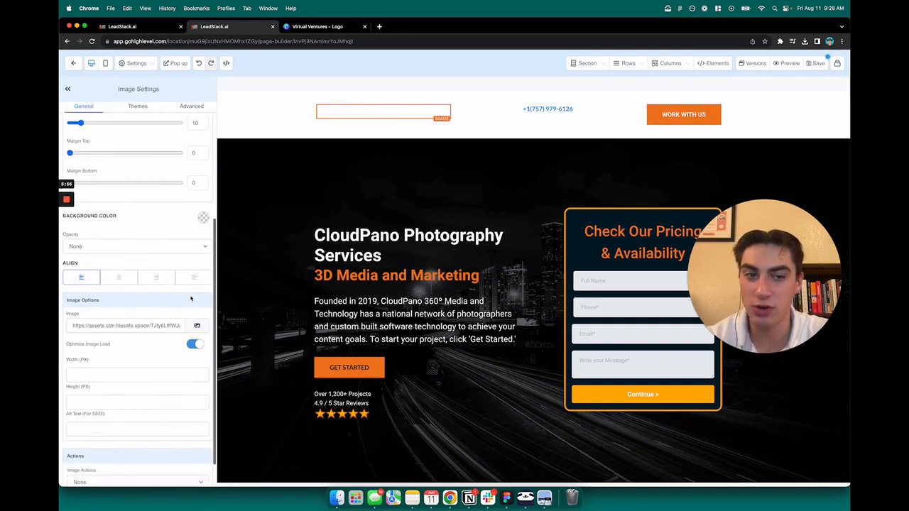
pyautogui.click(197, 315)
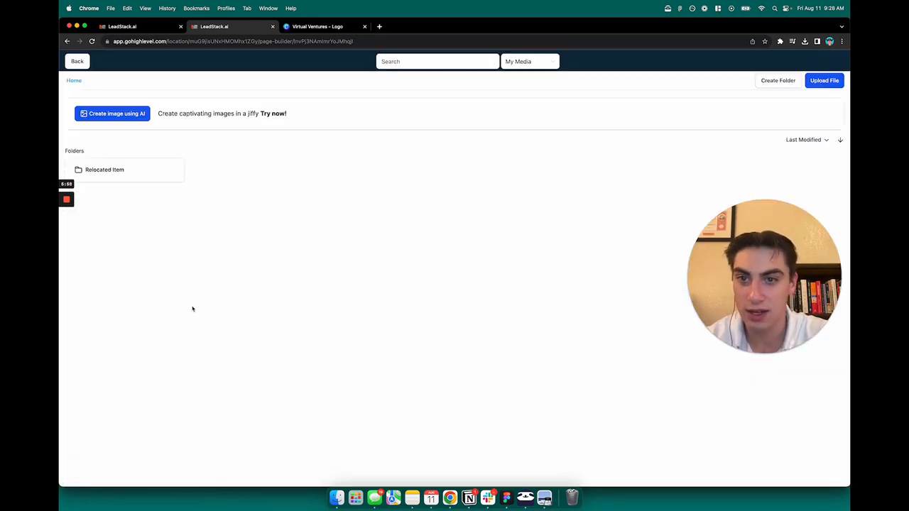
# Upload virtualventureslogo.png from Recents and apply it as the header image
pyautogui.click(825, 82)
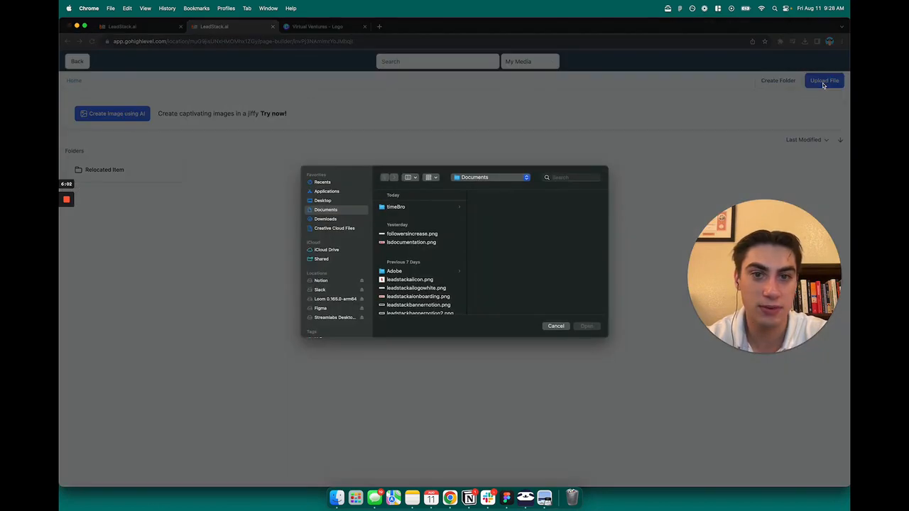
pyautogui.click(323, 183)
pyautogui.click(412, 224)
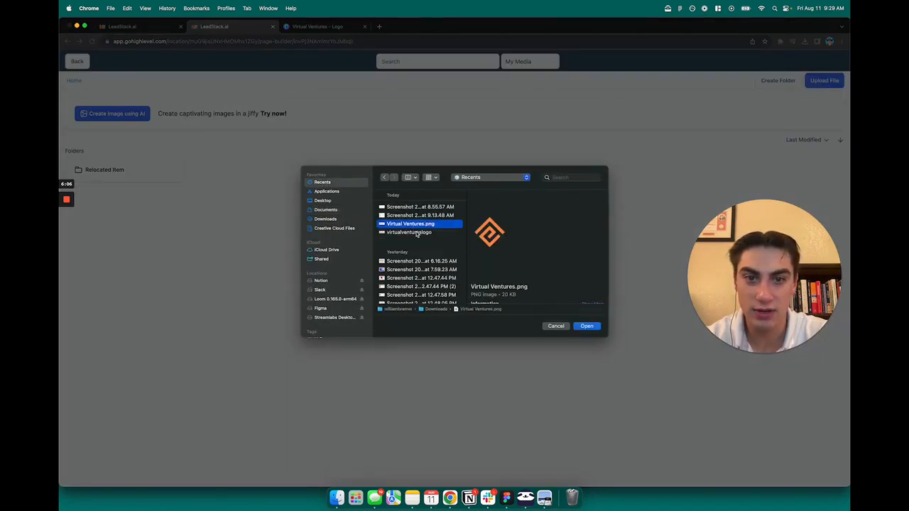
pyautogui.click(418, 234)
pyautogui.click(440, 224)
pyautogui.click(430, 234)
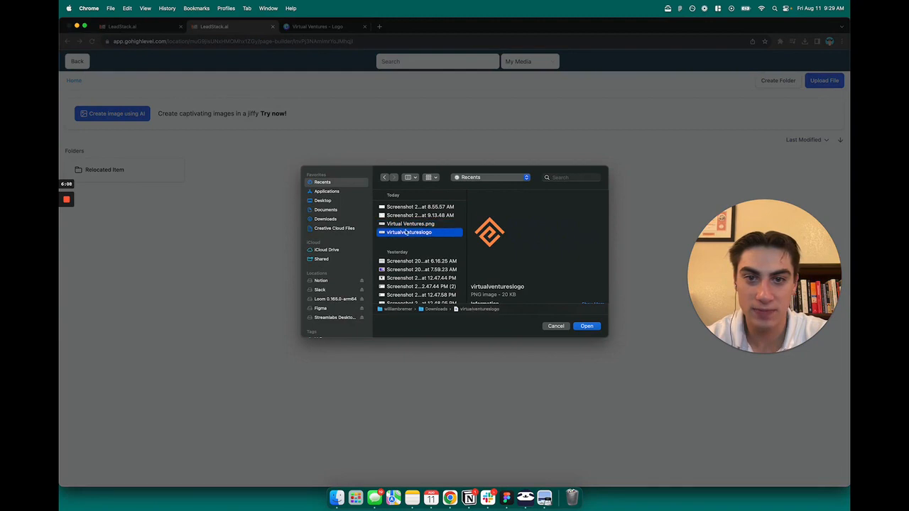
pyautogui.click(587, 325)
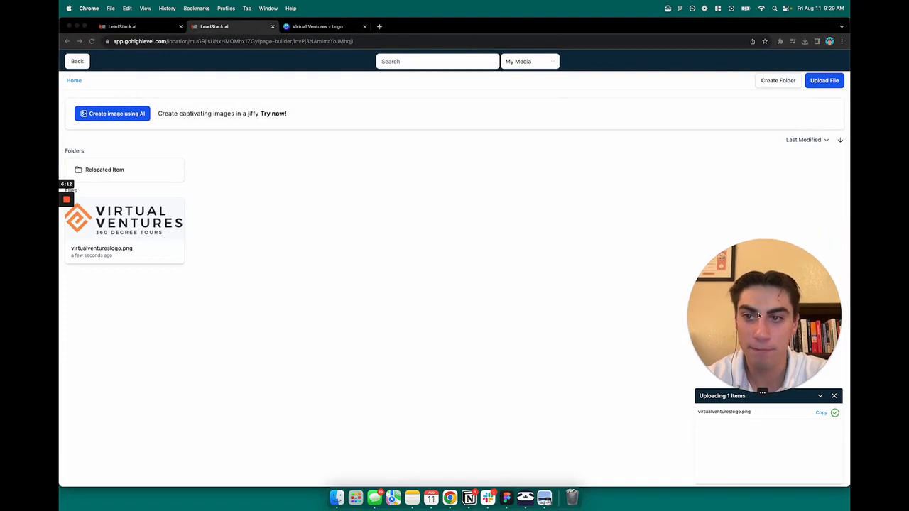
pyautogui.click(119, 222)
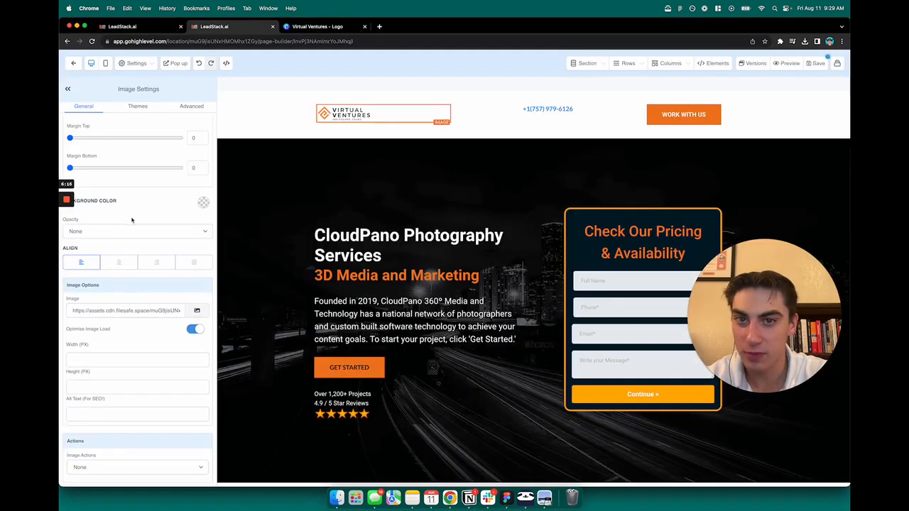
# Select the Virtual Ventures header logo and set its Width (PX) to 250
pyautogui.click(329, 172)
pyautogui.click(371, 116)
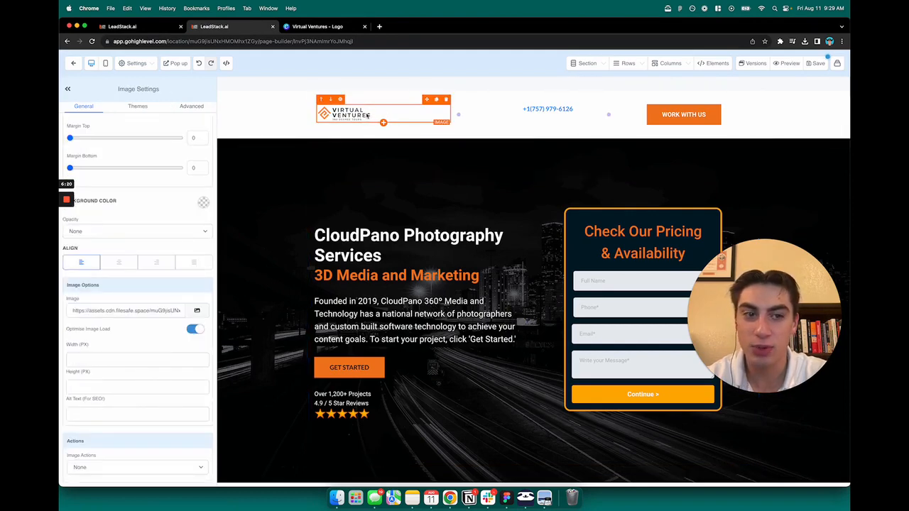
pyautogui.click(409, 168)
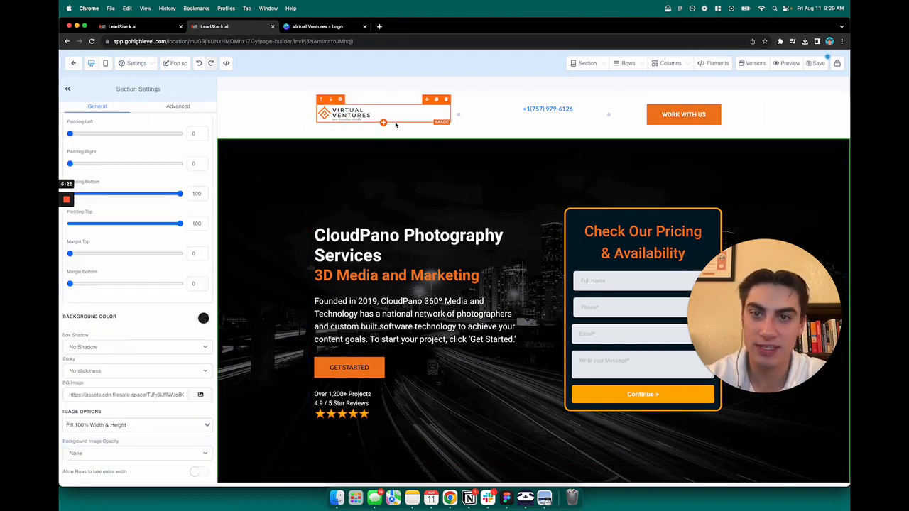
pyautogui.click(397, 122)
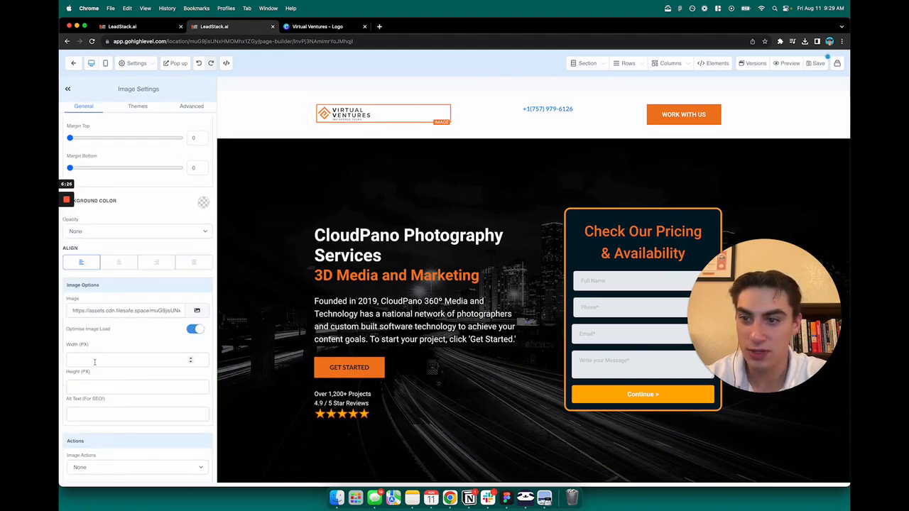
pyautogui.scroll(-1, 120, 373)
pyautogui.click(127, 352)
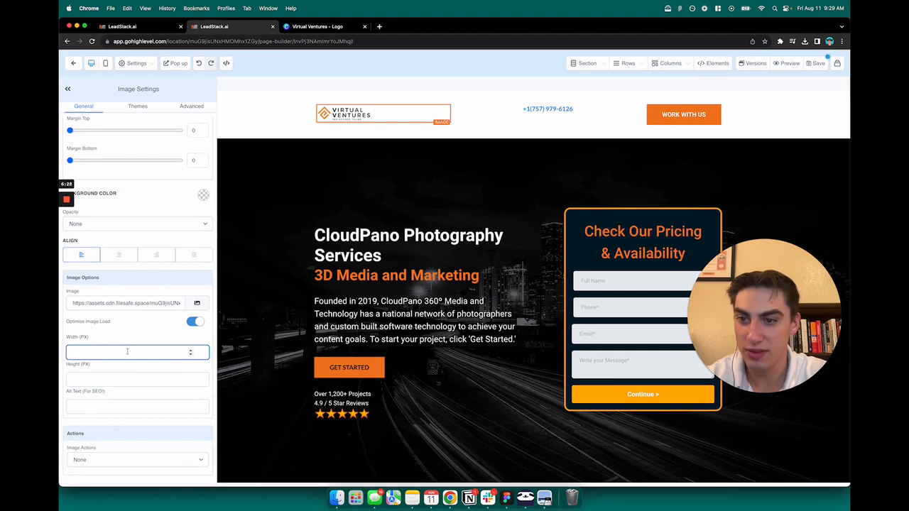
pyautogui.write('200')
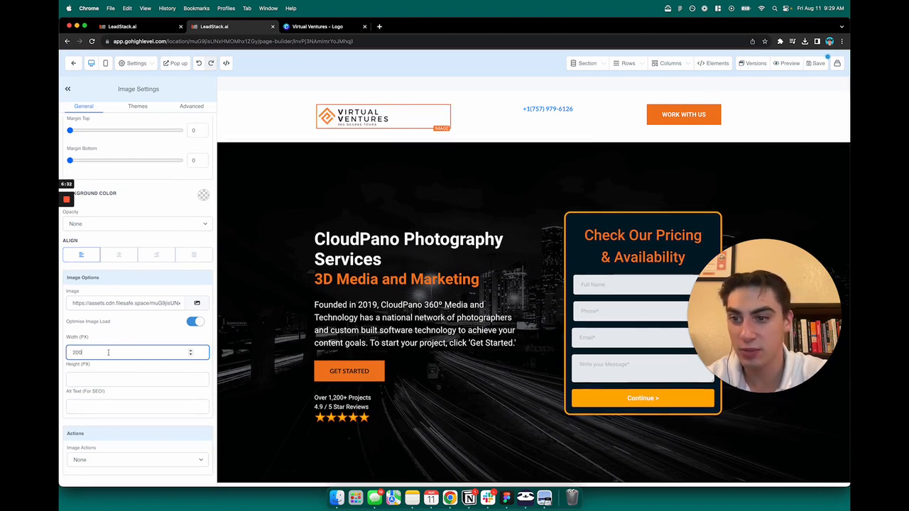
pyautogui.write('3')
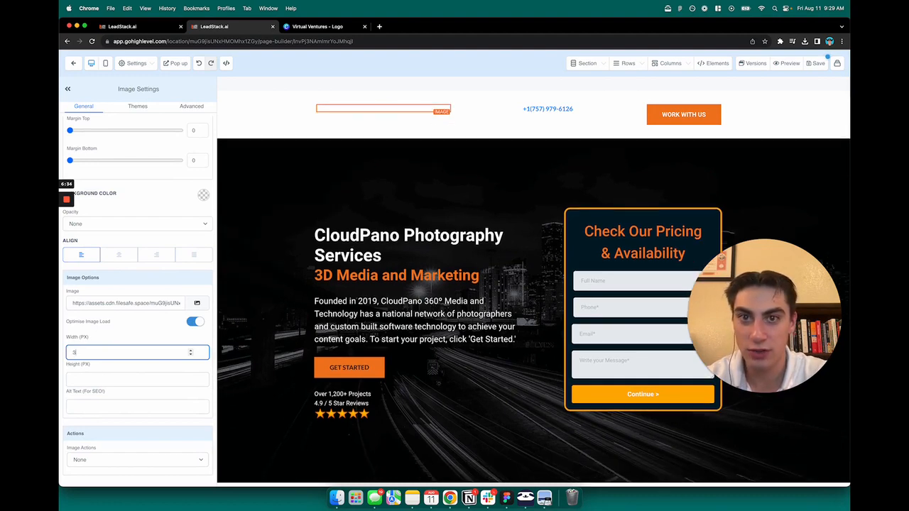
pyautogui.write('00')
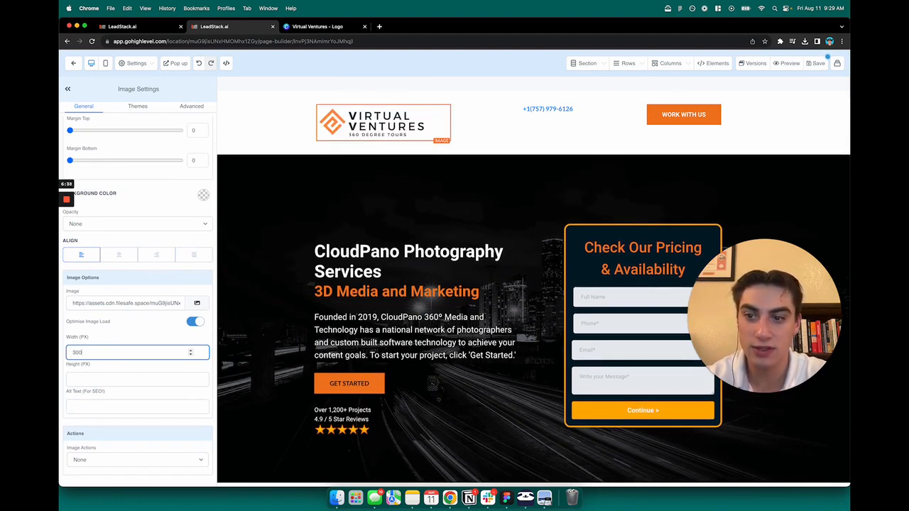
pyautogui.press('BackSpace')
pyautogui.press('BackSpace')
pyautogui.press('BackSpace')
pyautogui.write('250')
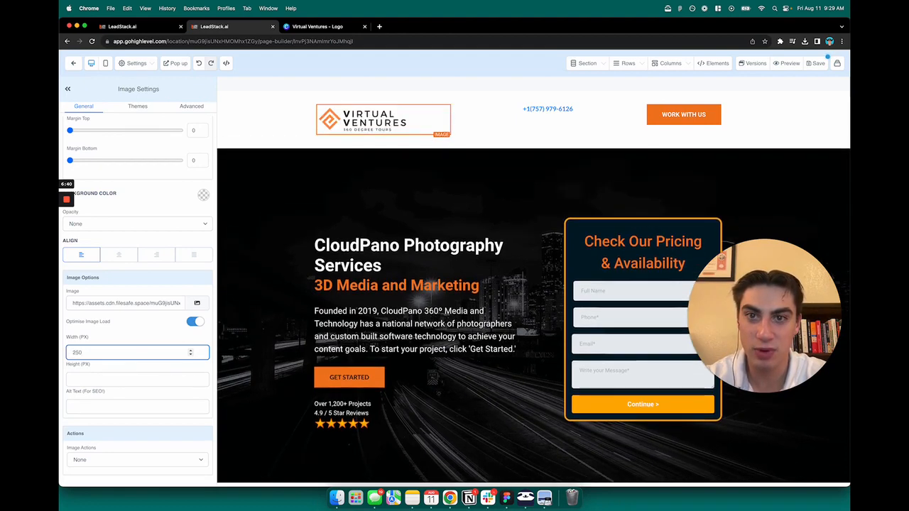
pyautogui.click(349, 205)
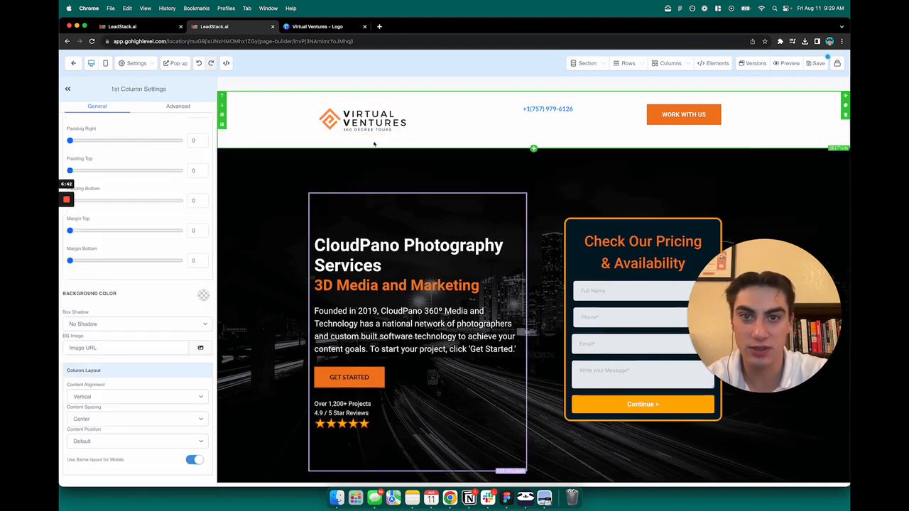
# Centre the header phone paragraph and add 'Let's Talk:' before the number
pyautogui.scroll(-2, 503, 239)
pyautogui.scroll(2, 503, 238)
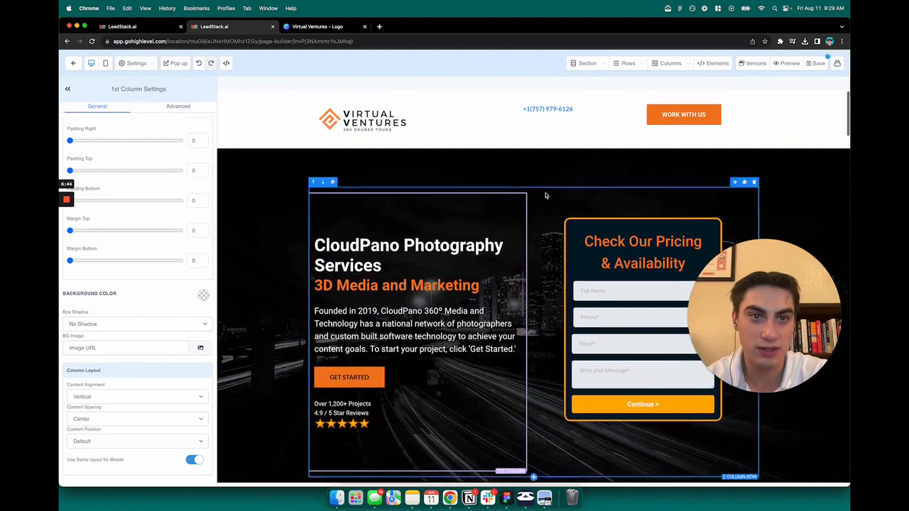
pyautogui.click(507, 109)
pyautogui.click(526, 131)
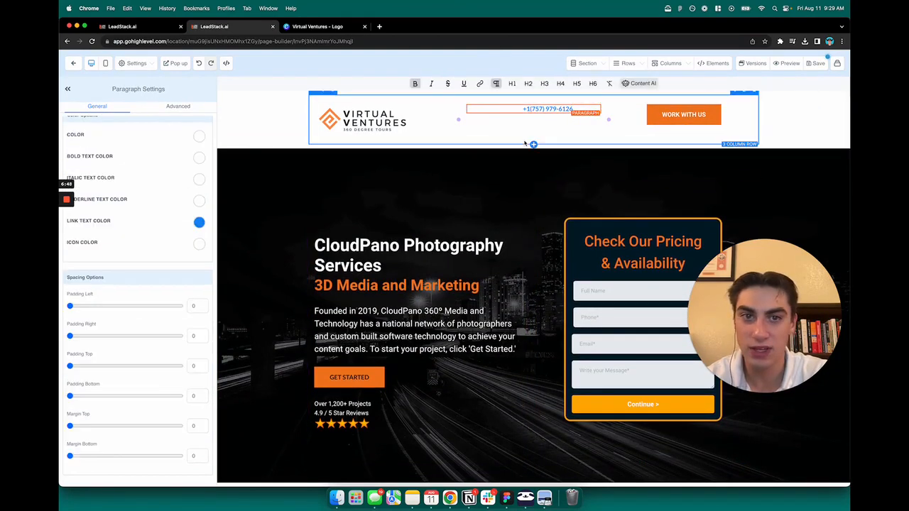
pyautogui.click(525, 131)
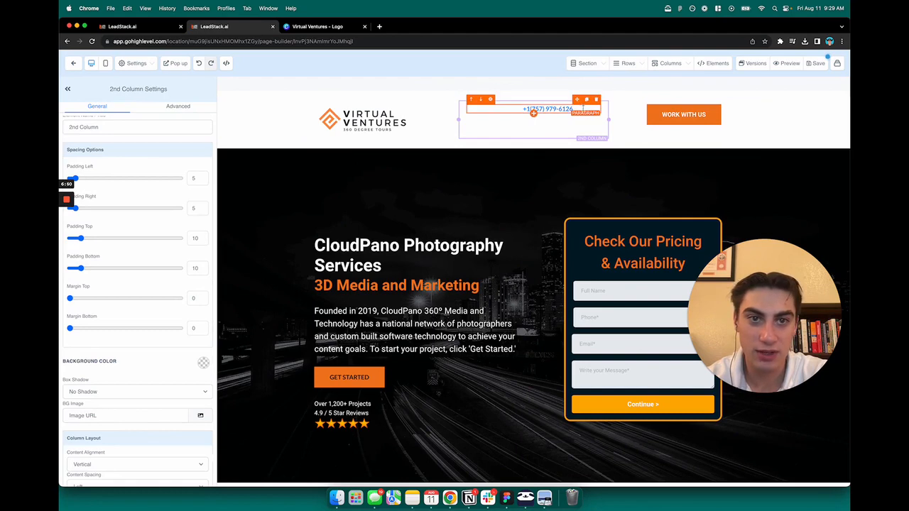
pyautogui.click(534, 111)
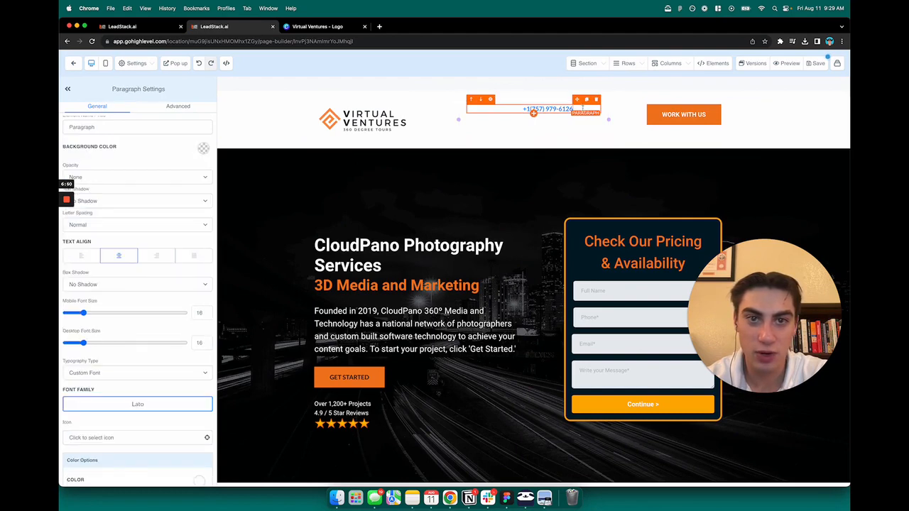
pyautogui.click(118, 257)
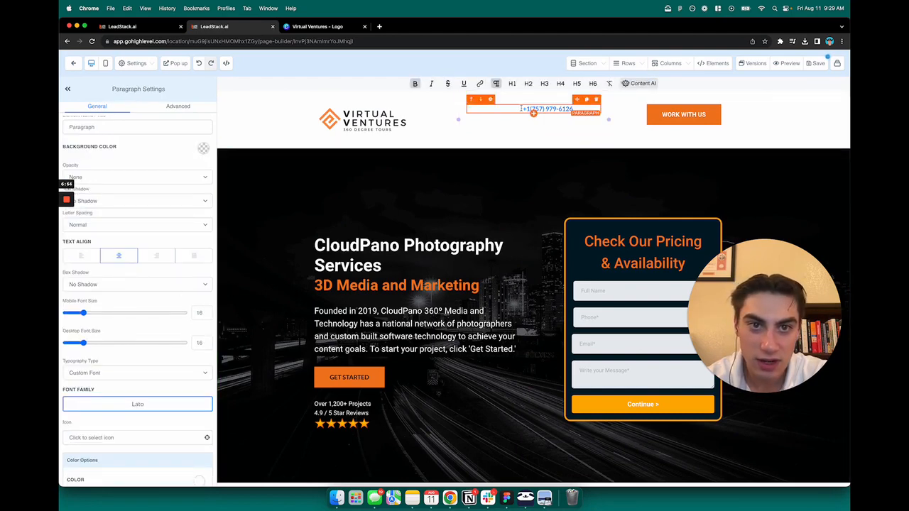
pyautogui.write("Let's Talk:")
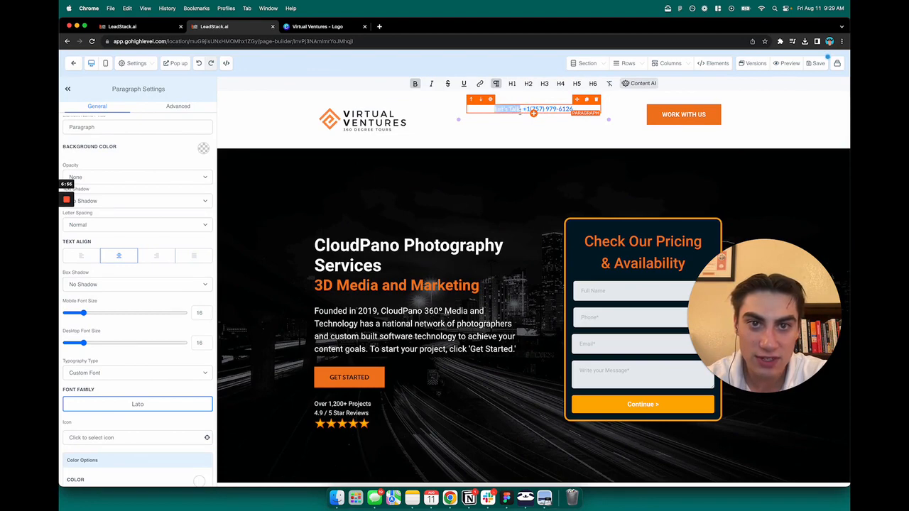
pyautogui.click(499, 137)
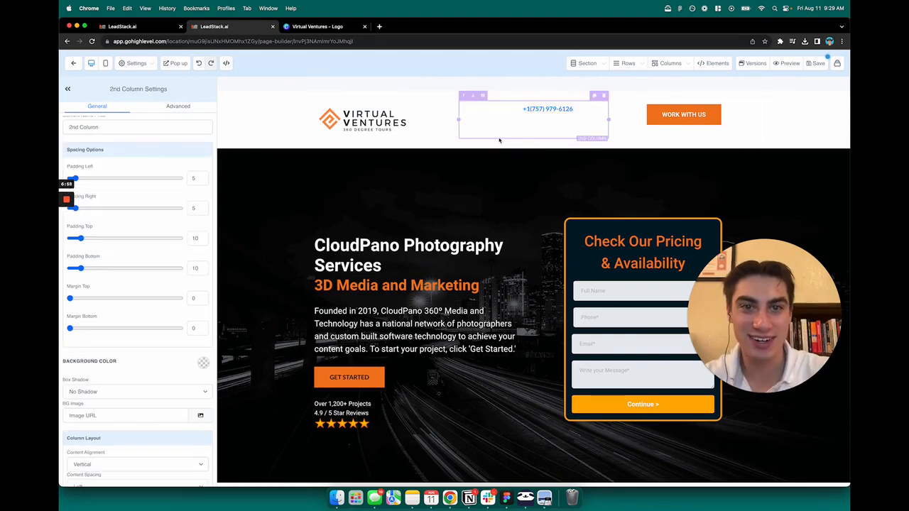
pyautogui.click(507, 111)
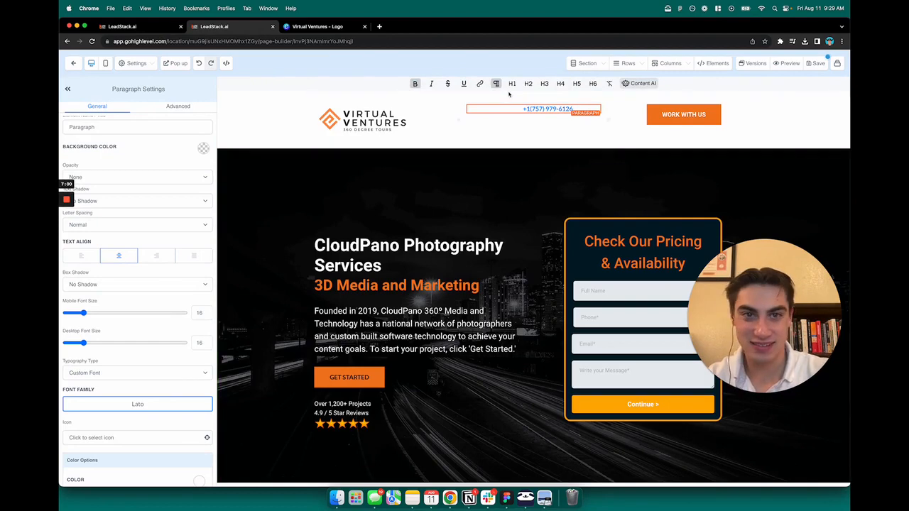
# Set the paragraph's Color and Bold Text Color to black
pyautogui.scroll(-5, 168, 261)
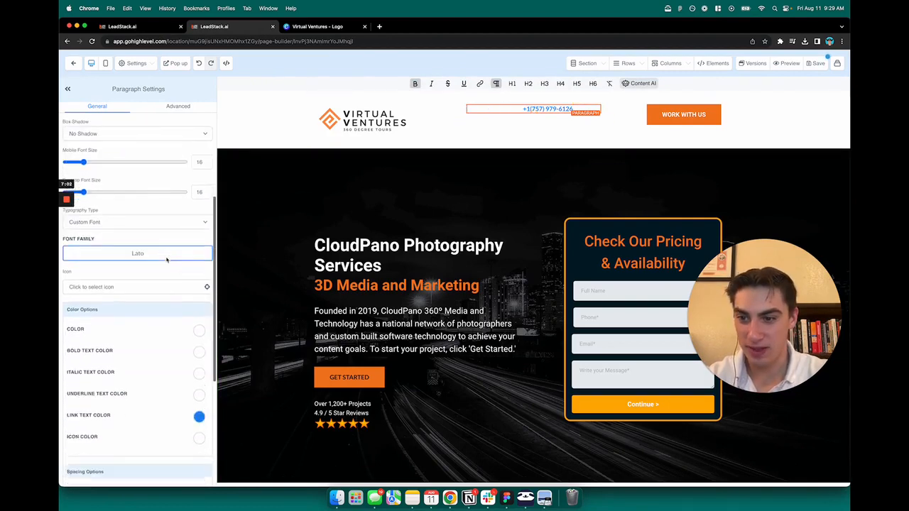
pyautogui.scroll(-1, 168, 261)
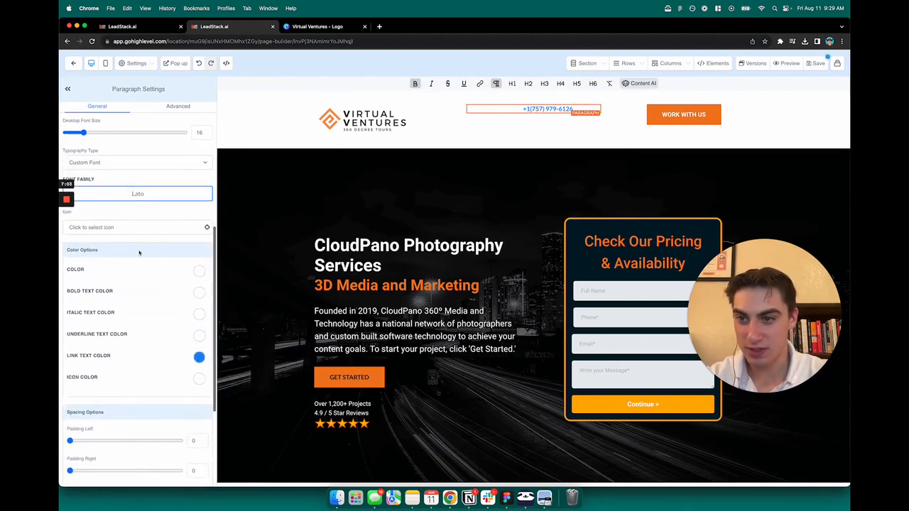
pyautogui.click(199, 273)
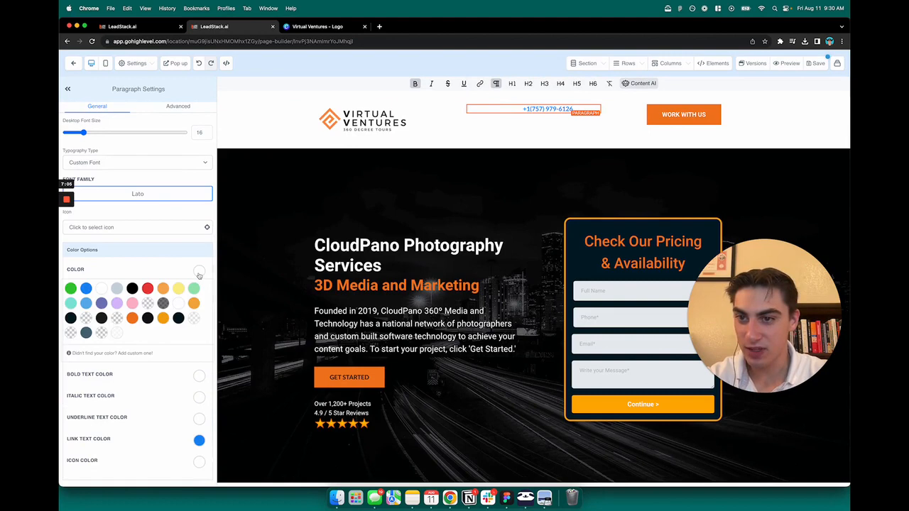
pyautogui.click(131, 288)
pyautogui.click(147, 318)
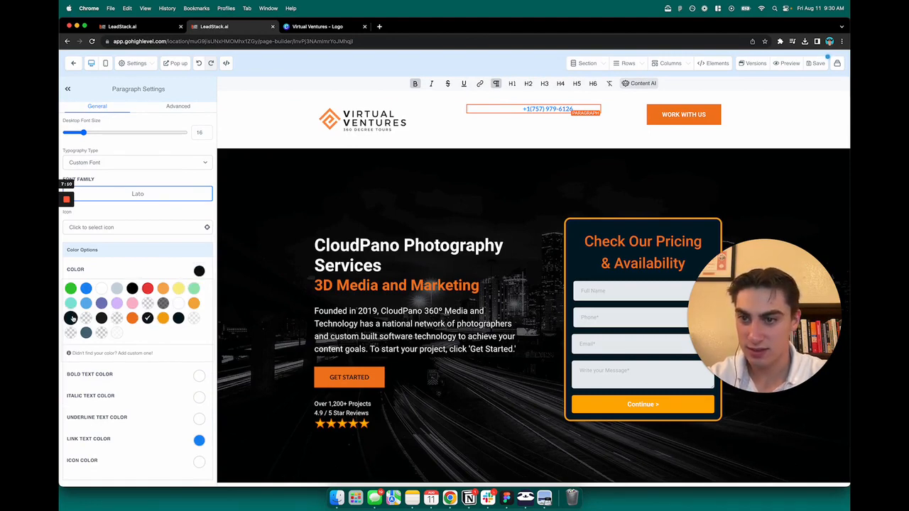
pyautogui.click(71, 318)
pyautogui.click(192, 274)
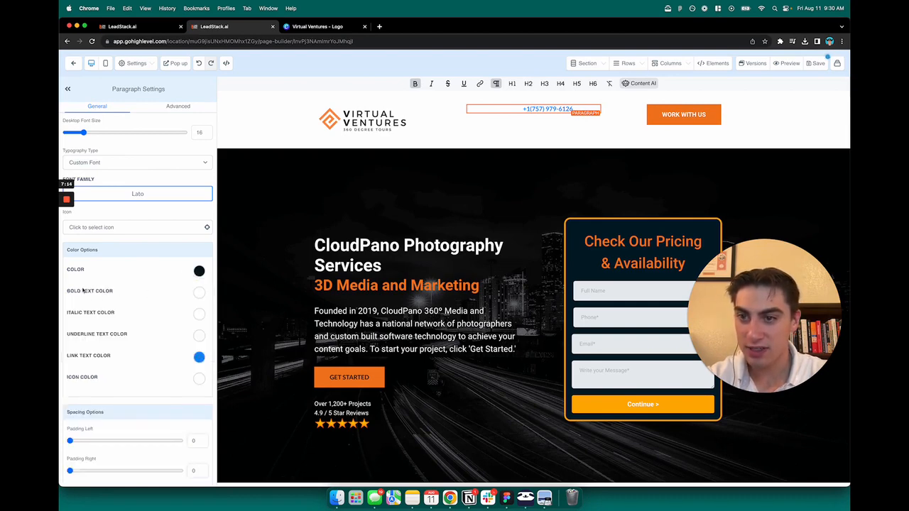
pyautogui.click(200, 293)
pyautogui.click(70, 340)
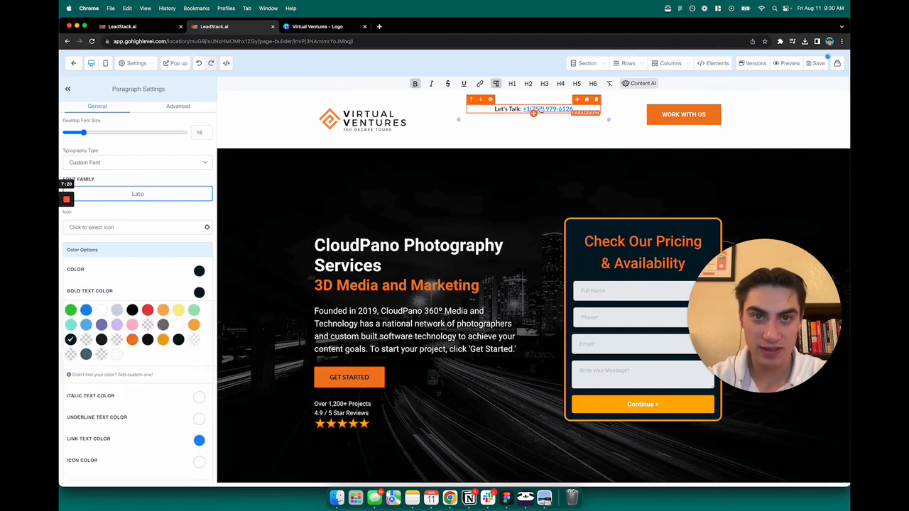
# Select the phone number text inside the Let's Talk line
pyautogui.click(543, 117)
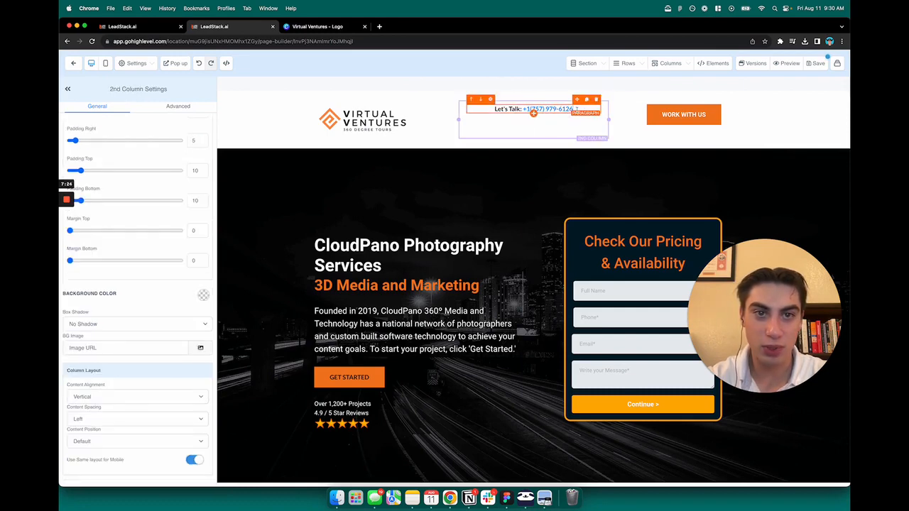
pyautogui.click(532, 110)
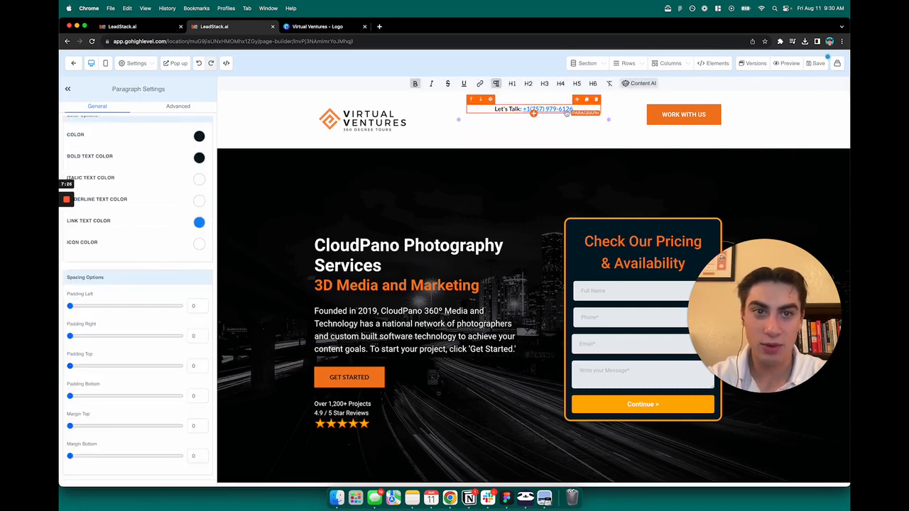
pyautogui.click(563, 113)
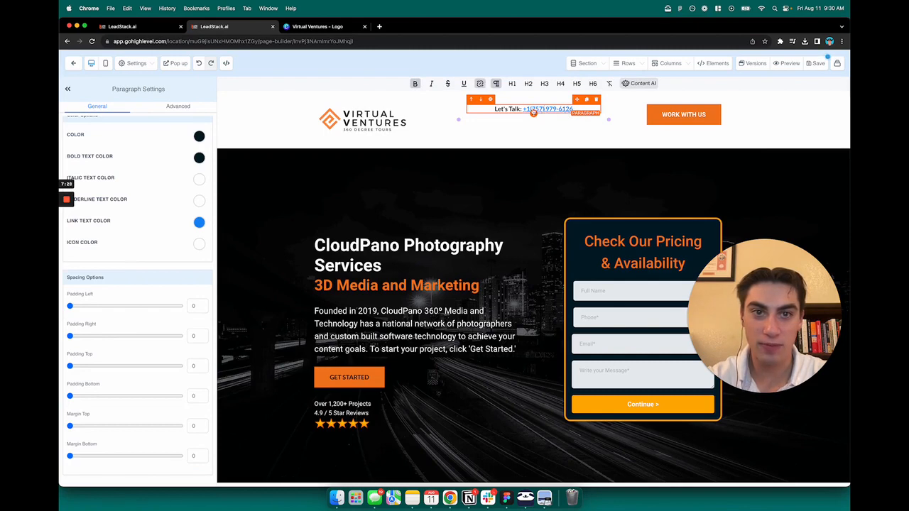
pyautogui.moveTo(572, 110); pyautogui.dragTo(523, 111)
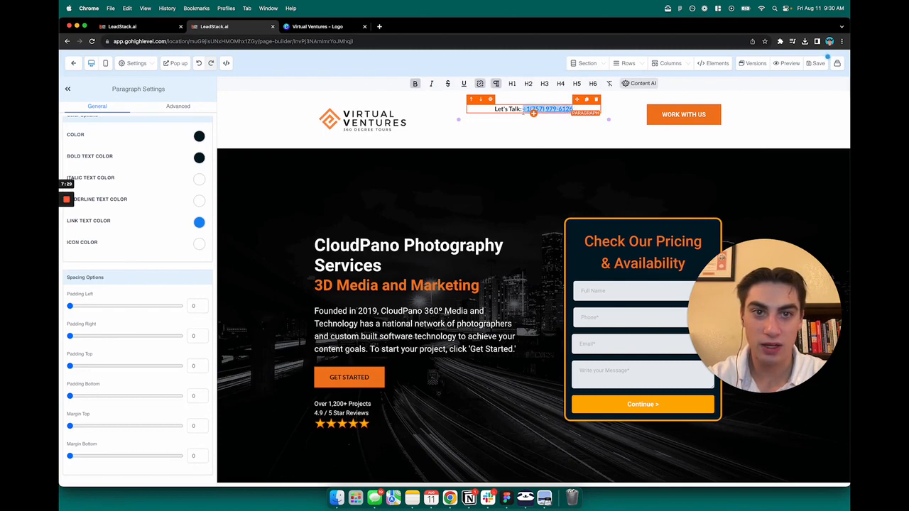
# Open the phone number's link settings and select the existing tel: URL
pyautogui.click(479, 84)
pyautogui.click(480, 86)
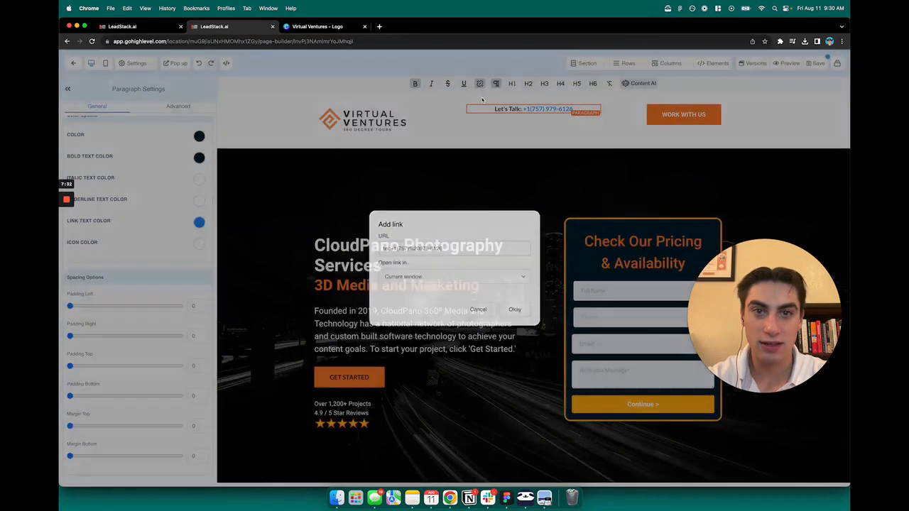
pyautogui.moveTo(573, 110); pyautogui.dragTo(523, 112)
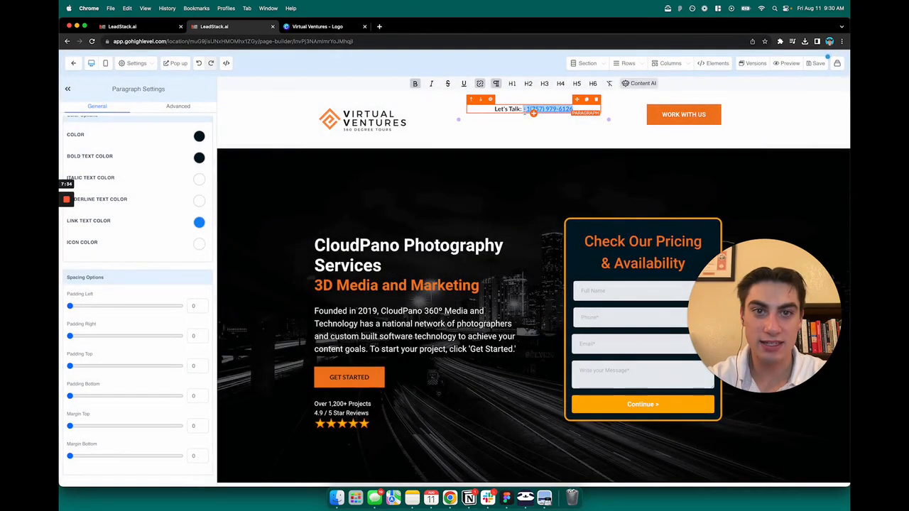
pyautogui.click(480, 84)
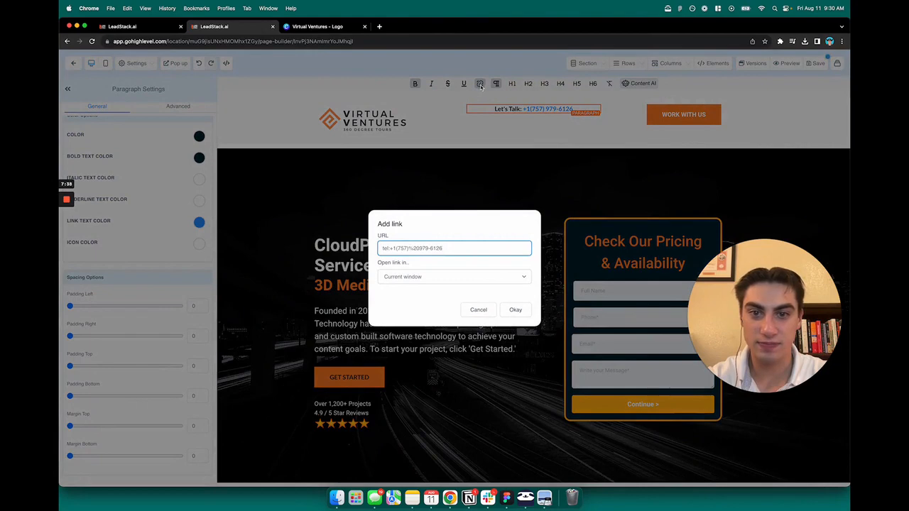
pyautogui.doubleClick(382, 235)
pyautogui.click(382, 235)
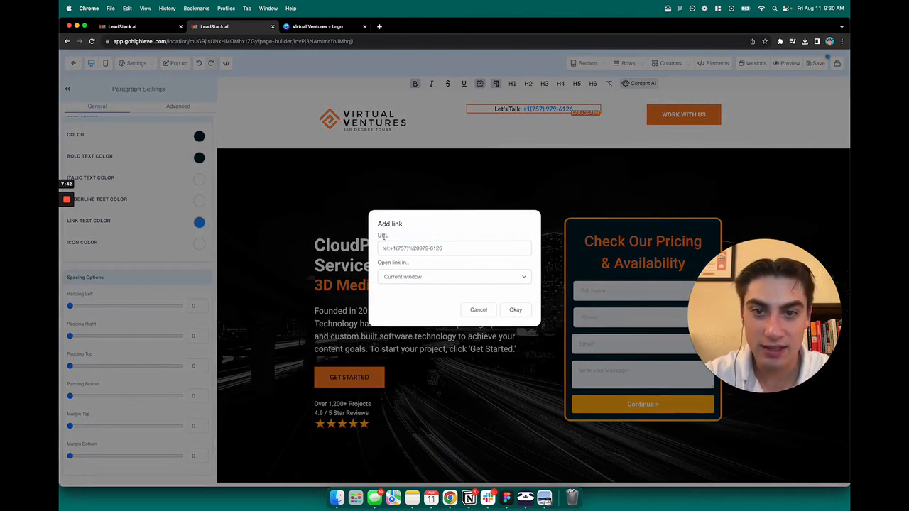
pyautogui.doubleClick(382, 236)
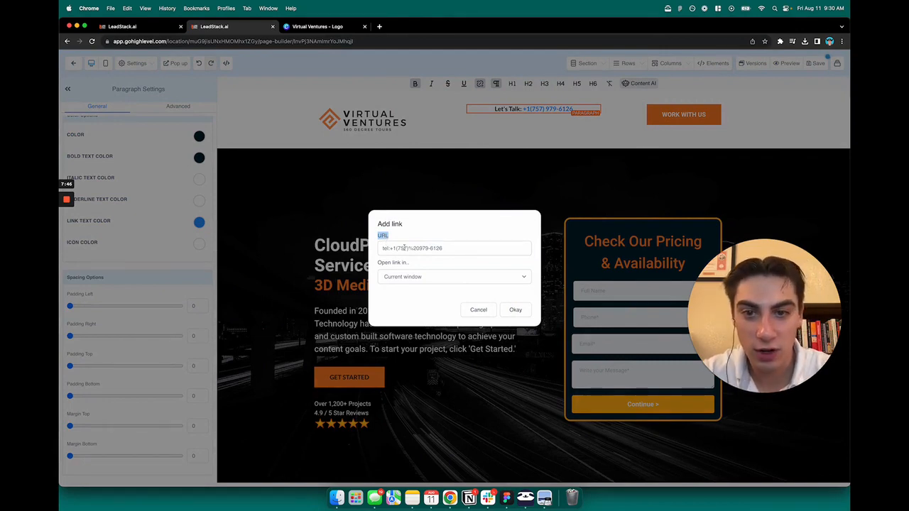
# Delete the old number after 'tel:' in the link address and confirm with Okay
pyautogui.click(404, 248)
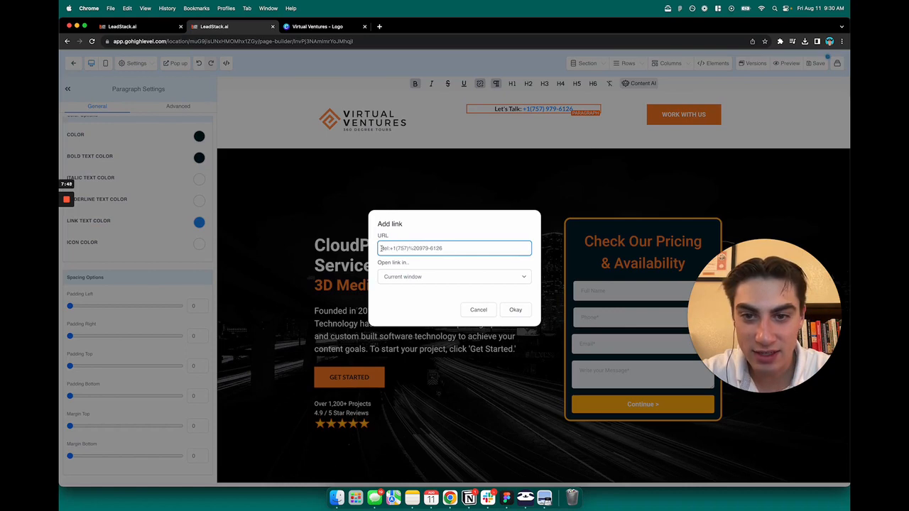
pyautogui.tripleClick(388, 252)
pyautogui.doubleClick(389, 251)
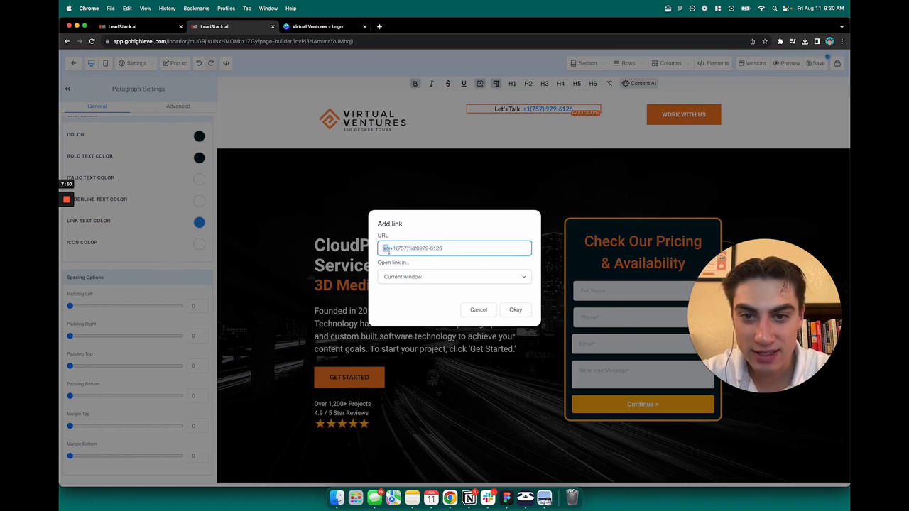
pyautogui.tripleClick(389, 250)
pyautogui.doubleClick(389, 250)
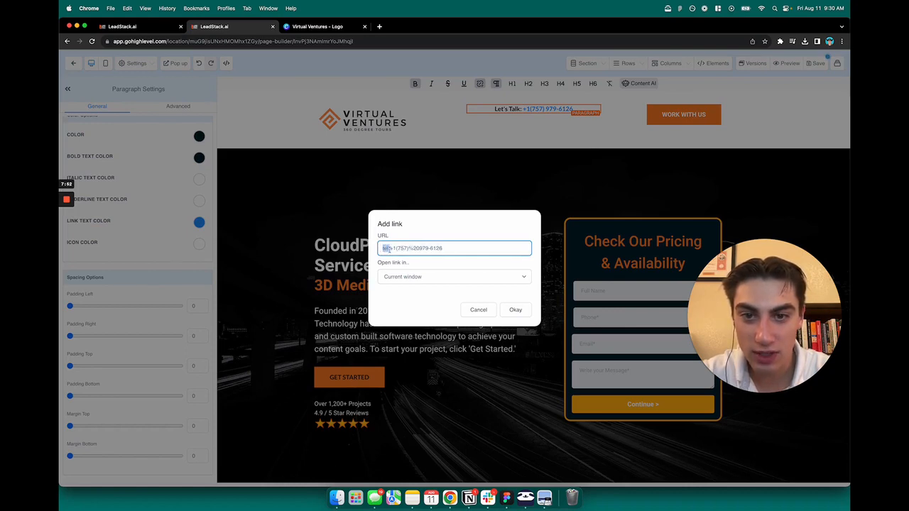
pyautogui.moveTo(395, 249)
pyautogui.mouseDown()
pyautogui.moveTo(441, 250)
pyautogui.moveTo(398, 249)
pyautogui.mouseUp()
pyautogui.moveTo(459, 245); pyautogui.dragTo(390, 247)
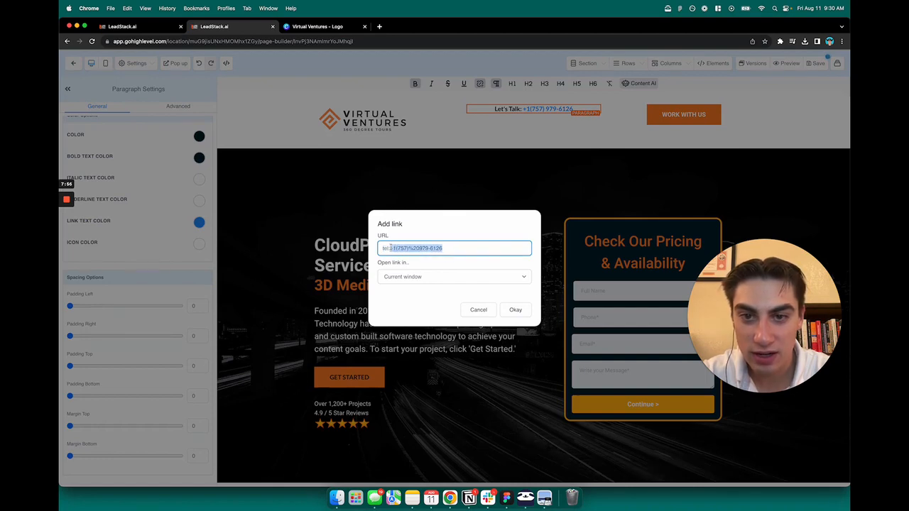
pyautogui.press('BackSpace')
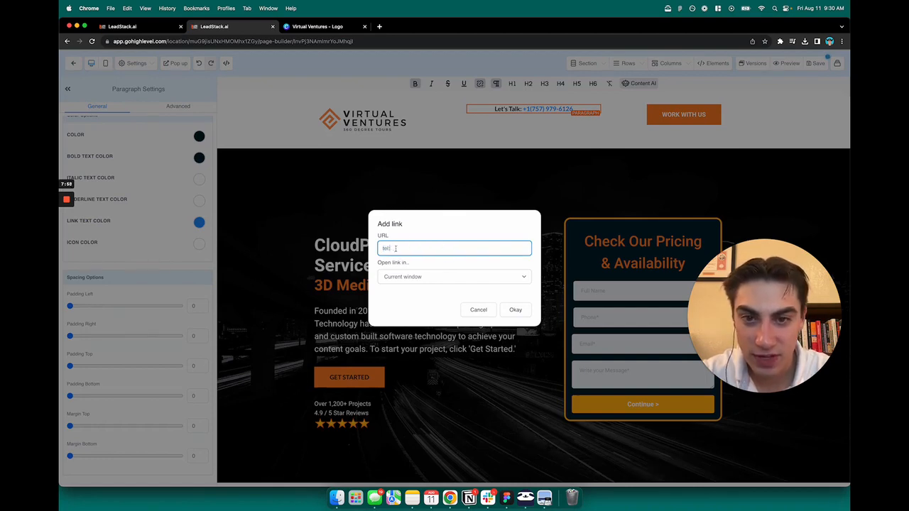
pyautogui.click(406, 233)
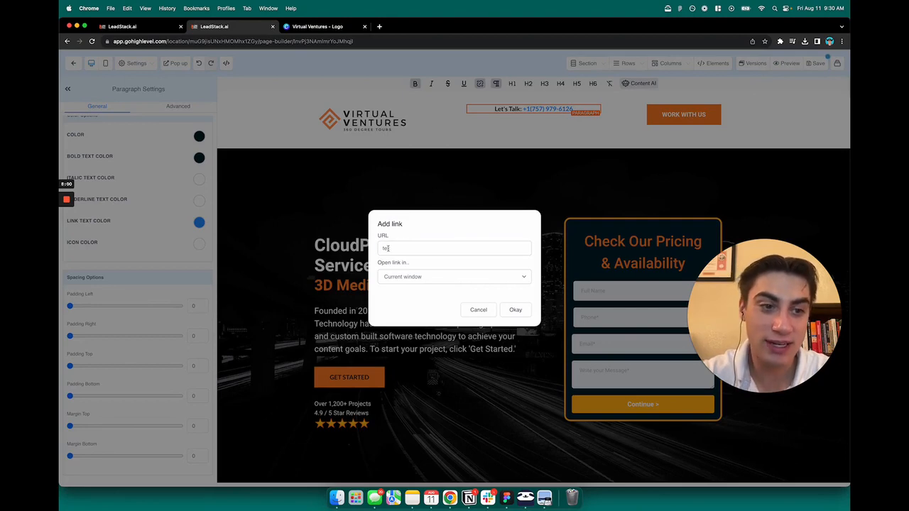
pyautogui.click(407, 247)
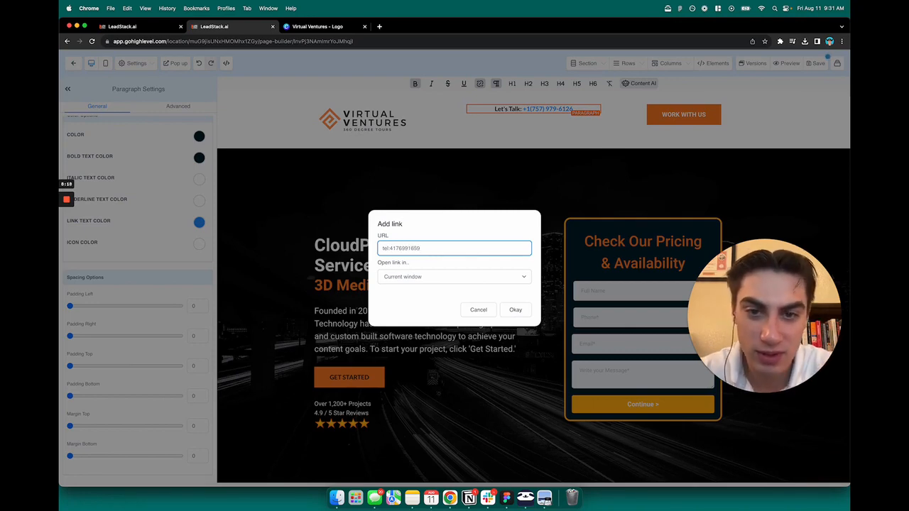
pyautogui.click(412, 238)
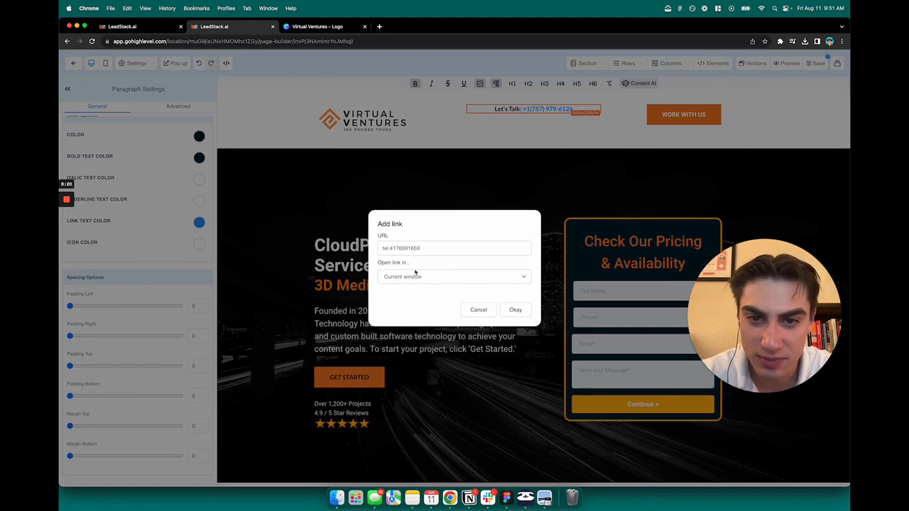
pyautogui.click(424, 248)
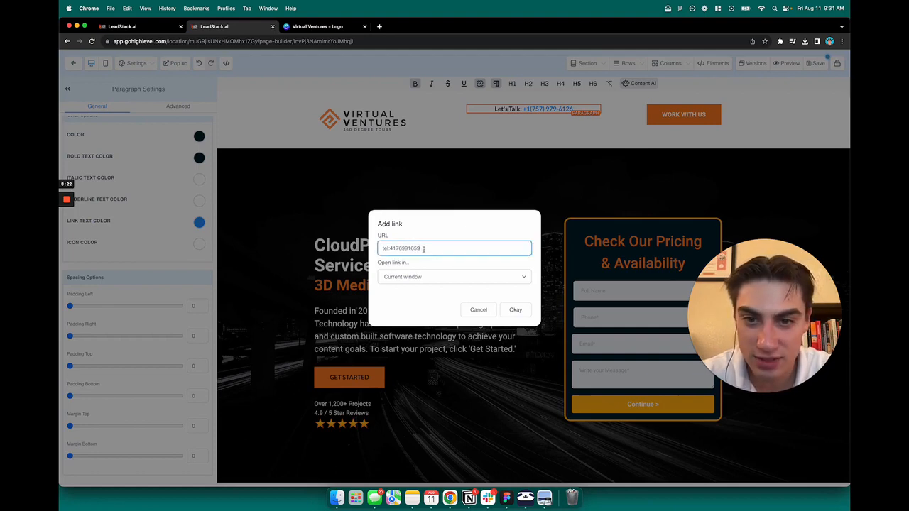
pyautogui.click(516, 310)
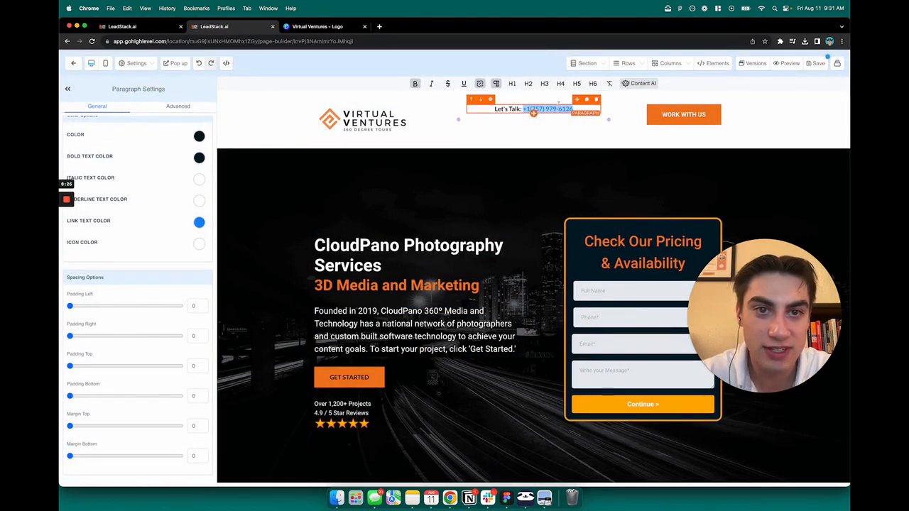
# Add the '+1' country code to the phone link URL and confirm
pyautogui.click(480, 83)
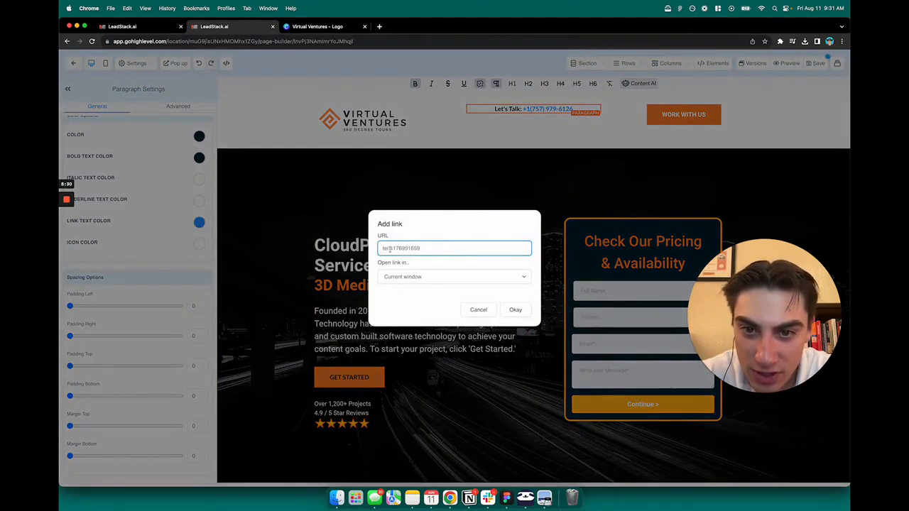
pyautogui.write('+1')
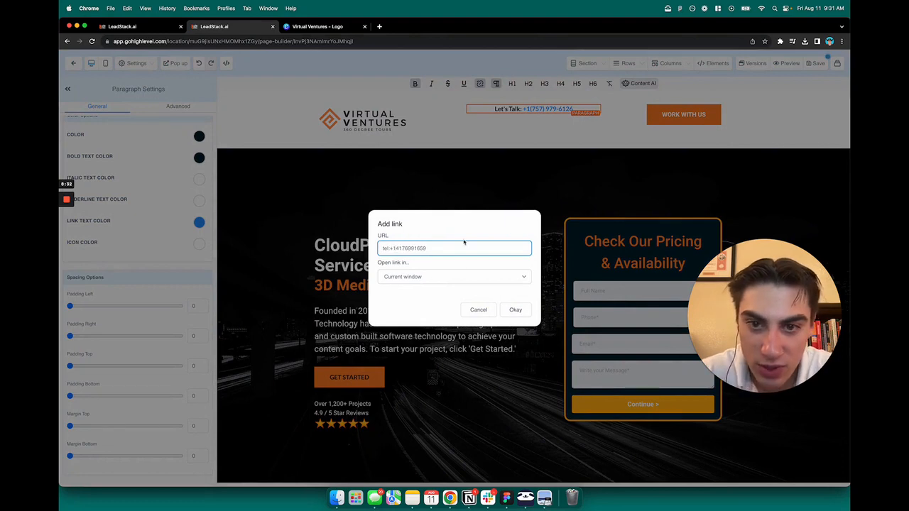
pyautogui.click(516, 310)
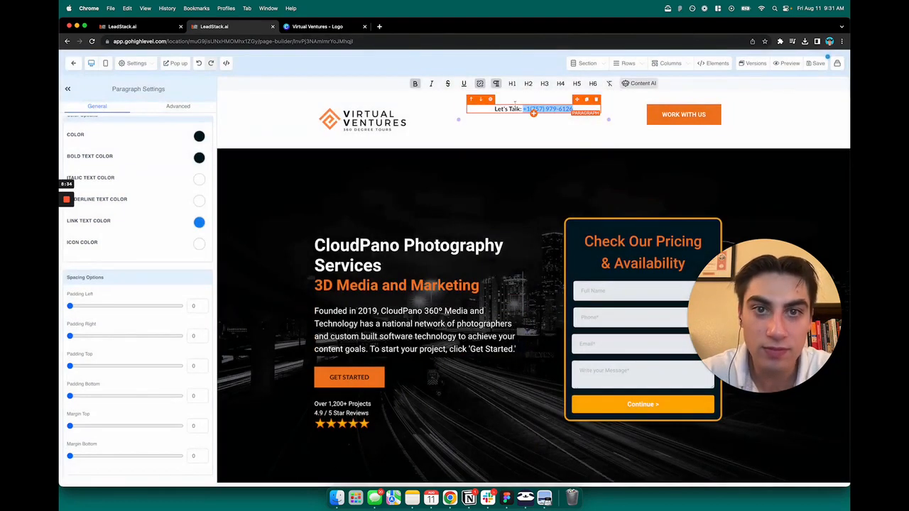
pyautogui.moveTo(579, 109); pyautogui.dragTo(525, 109)
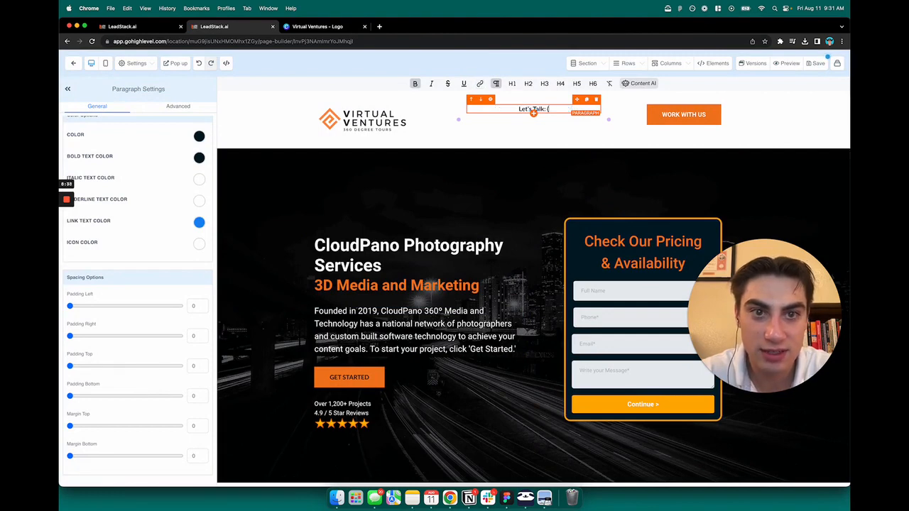
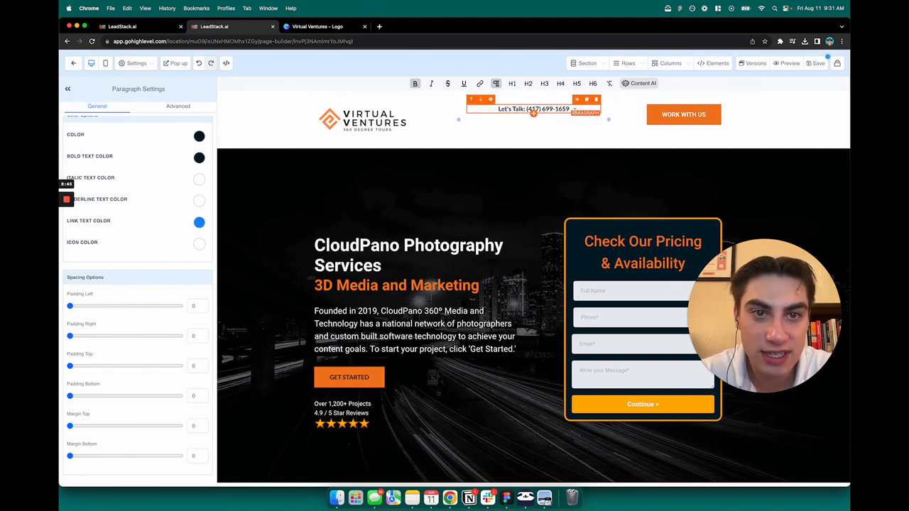
pyautogui.moveTo(574, 108); pyautogui.dragTo(527, 109)
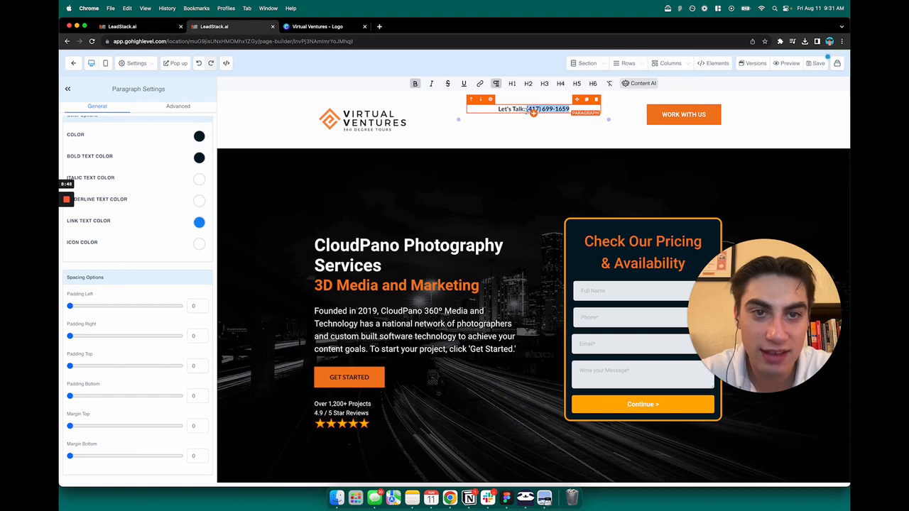
pyautogui.click(480, 83)
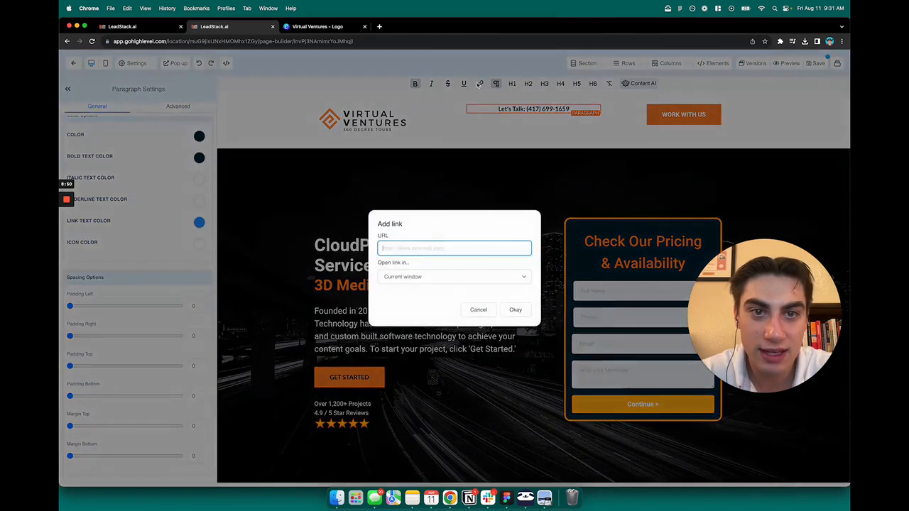
# Link the new number with a 'tel: +1' call URL and save the funnel page
pyautogui.write('tel:')
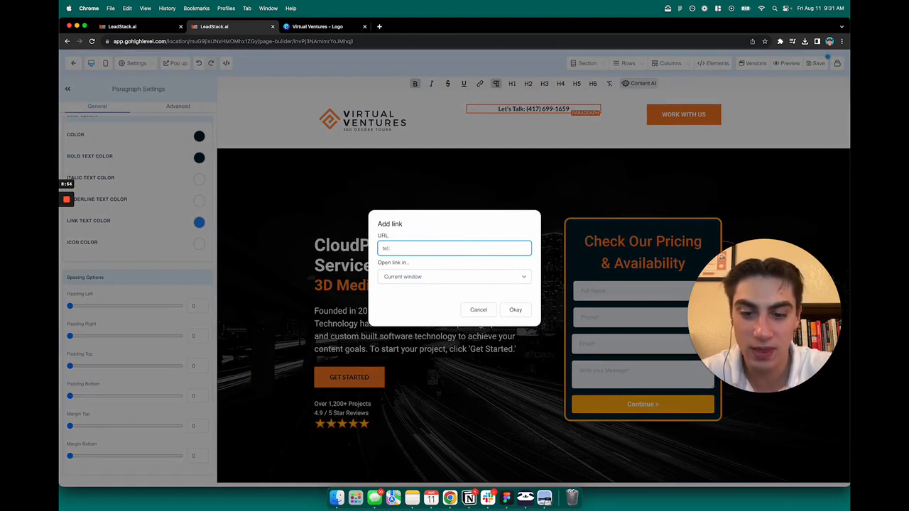
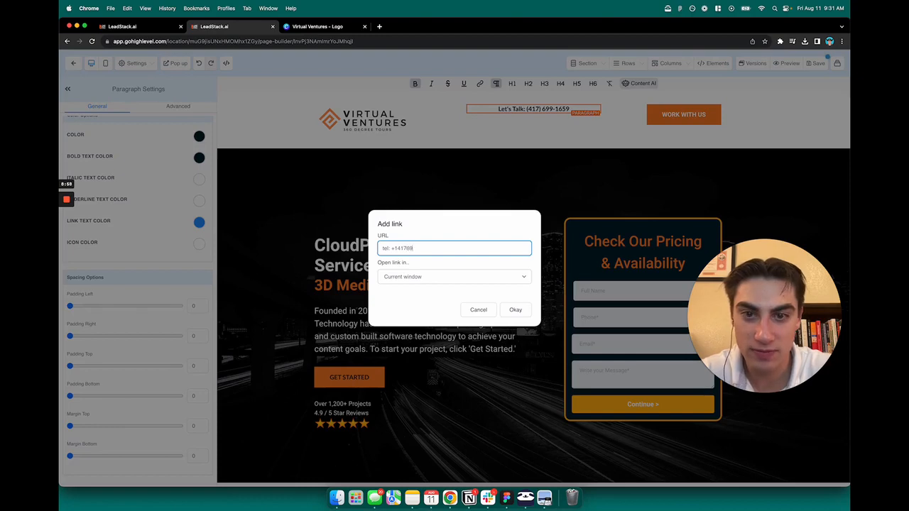
pyautogui.click(517, 309)
pyautogui.click(548, 173)
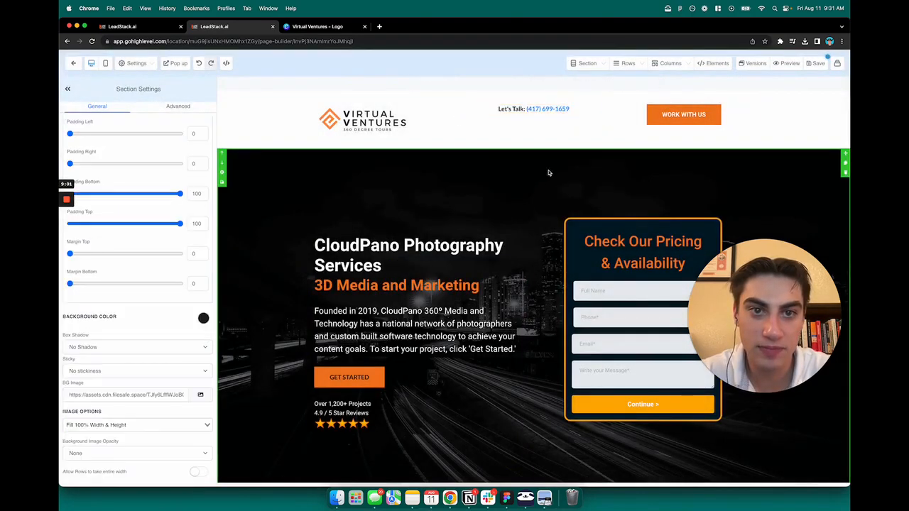
pyautogui.click(810, 67)
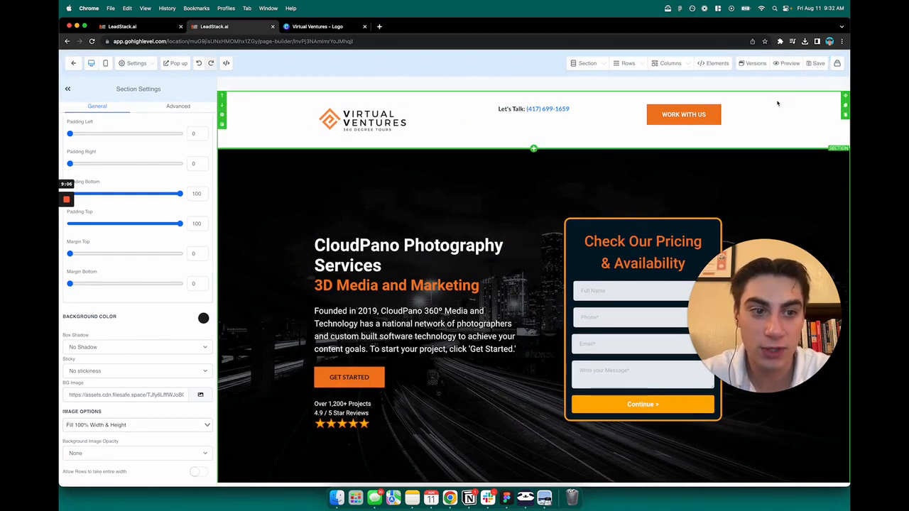
pyautogui.click(786, 67)
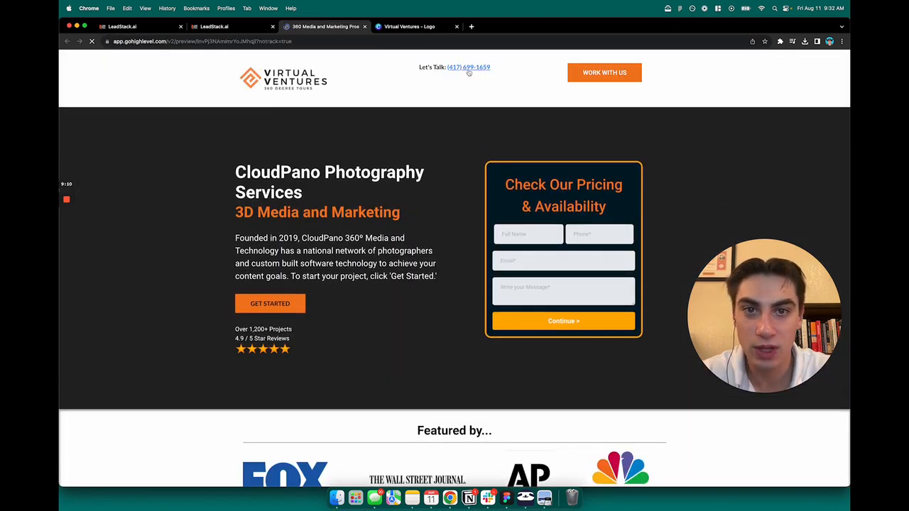
pyautogui.click(466, 71)
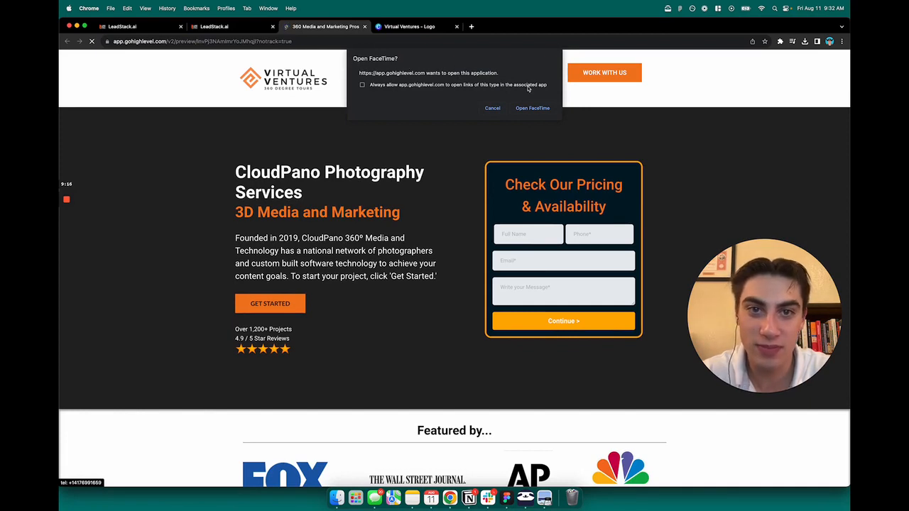
pyautogui.click(532, 108)
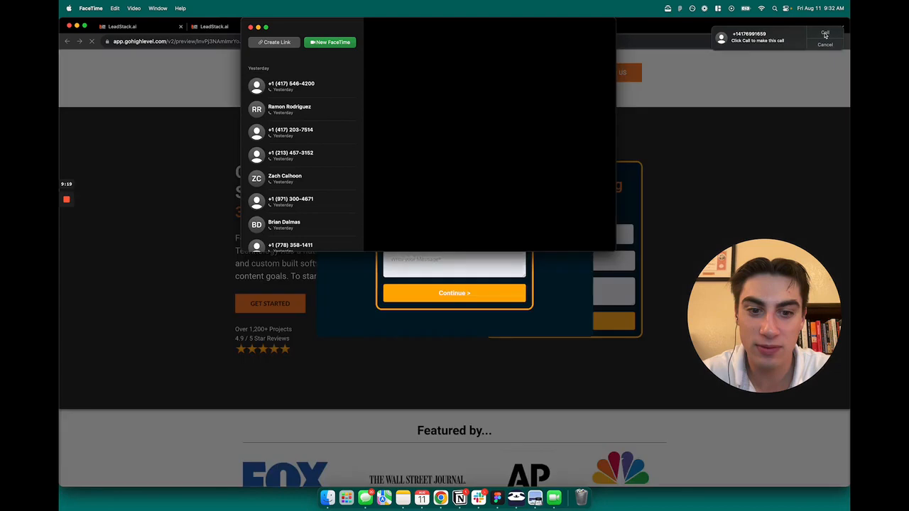
pyautogui.click(825, 34)
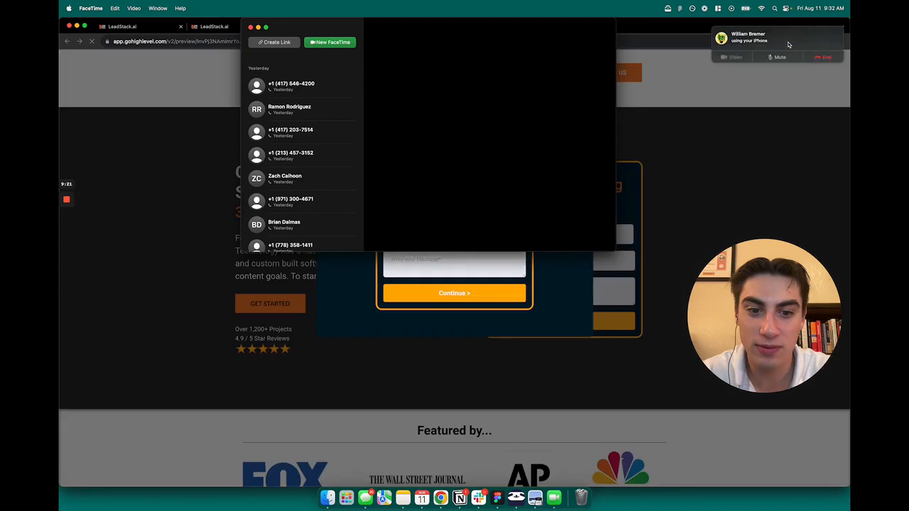
pyautogui.click(825, 57)
pyautogui.press('super+q')
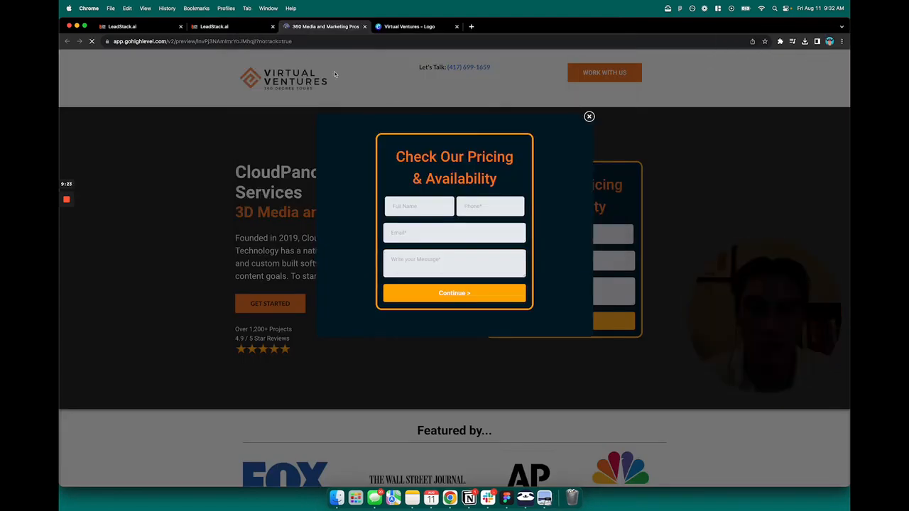
pyautogui.click(589, 117)
pyautogui.click(492, 108)
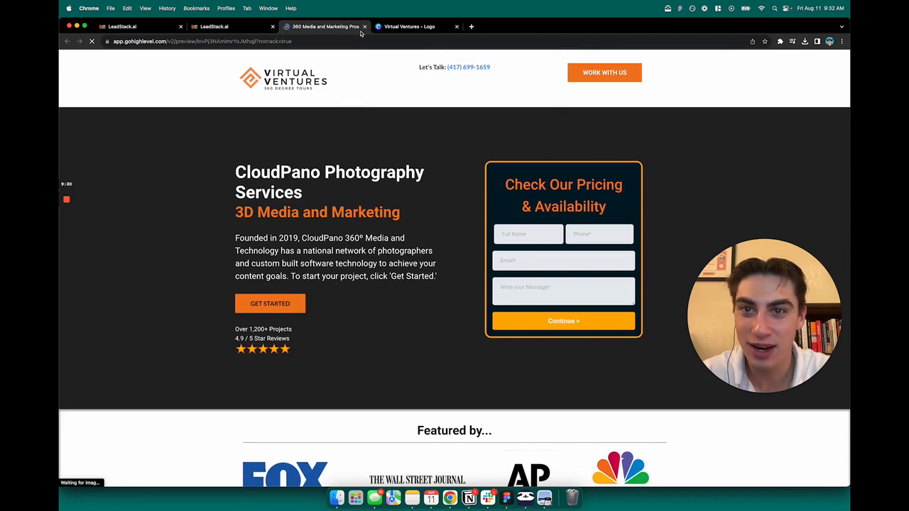
pyautogui.scroll(-10, 465, 223)
pyautogui.scroll(10, 470, 228)
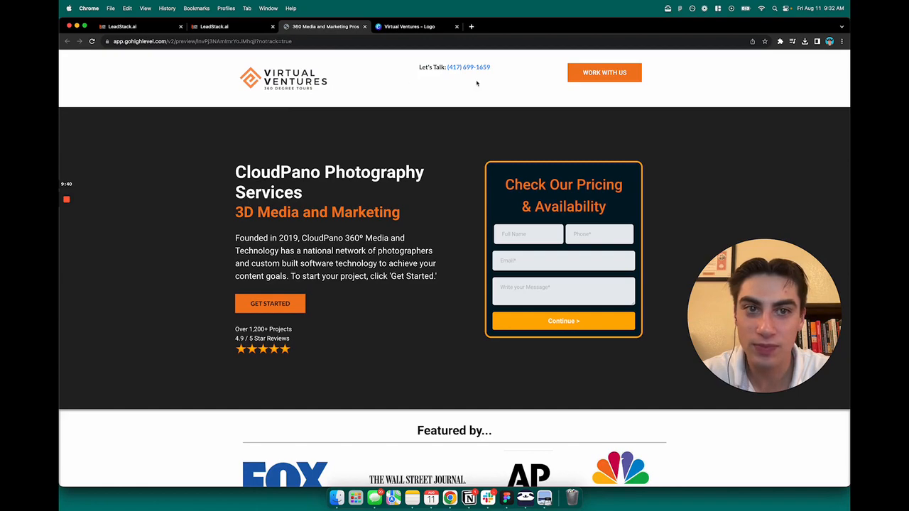
pyautogui.click(227, 26)
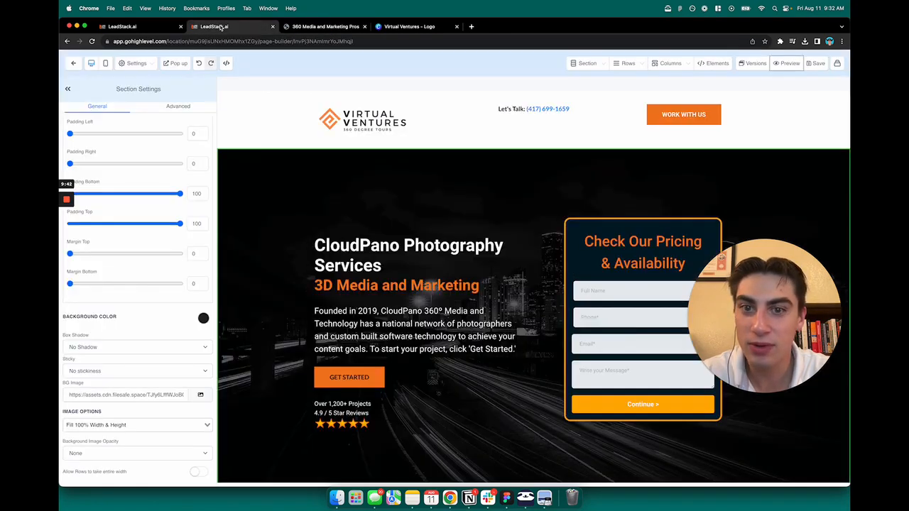
pyautogui.click(142, 26)
pyautogui.click(256, 28)
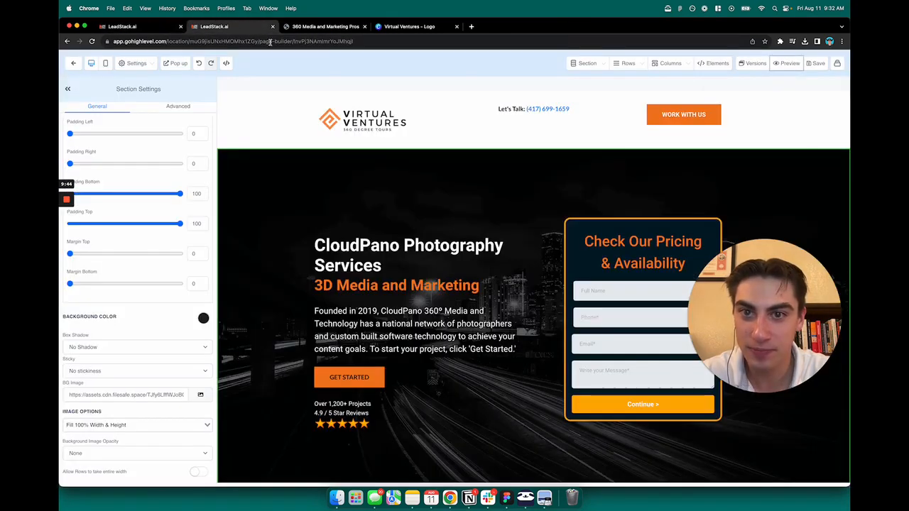
pyautogui.click(297, 26)
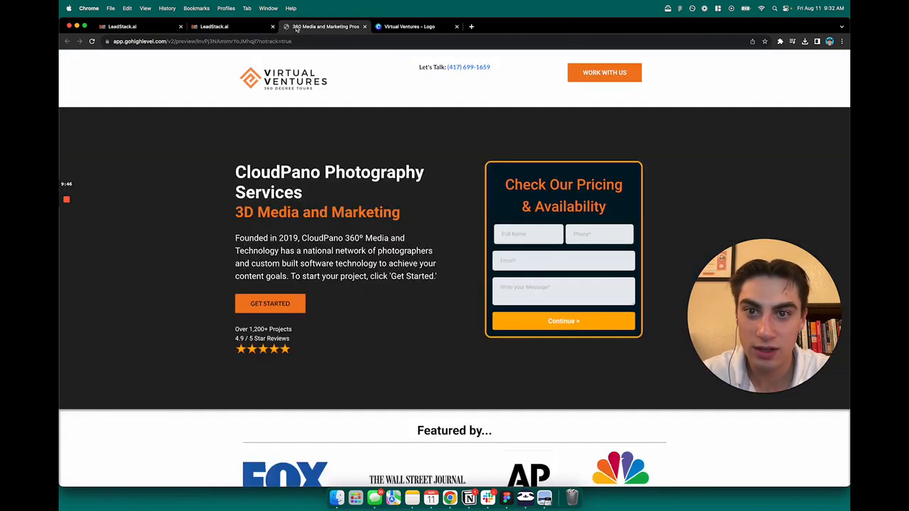
pyautogui.click(234, 27)
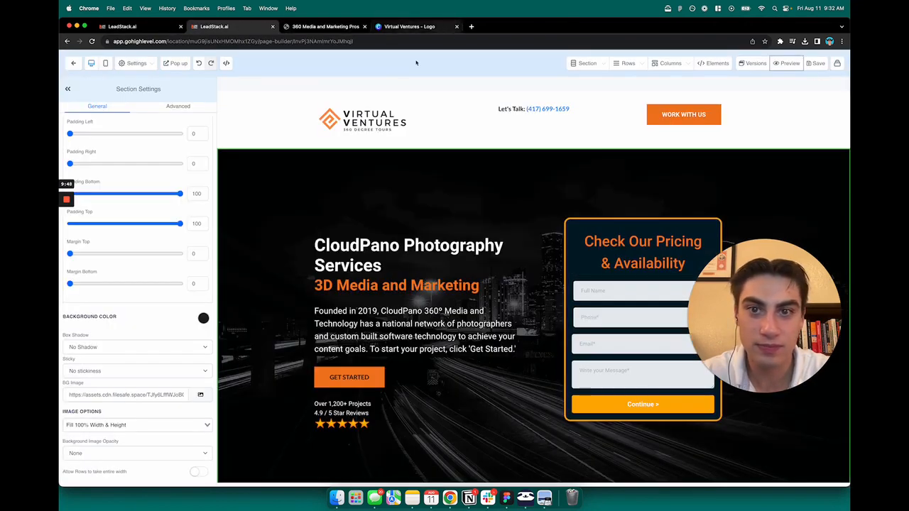
# Replace the 'CloudPano Photography Services' headline text with 'Virtual Ventures'
pyautogui.scroll(-1, 609, 178)
pyautogui.scroll(-1, 613, 180)
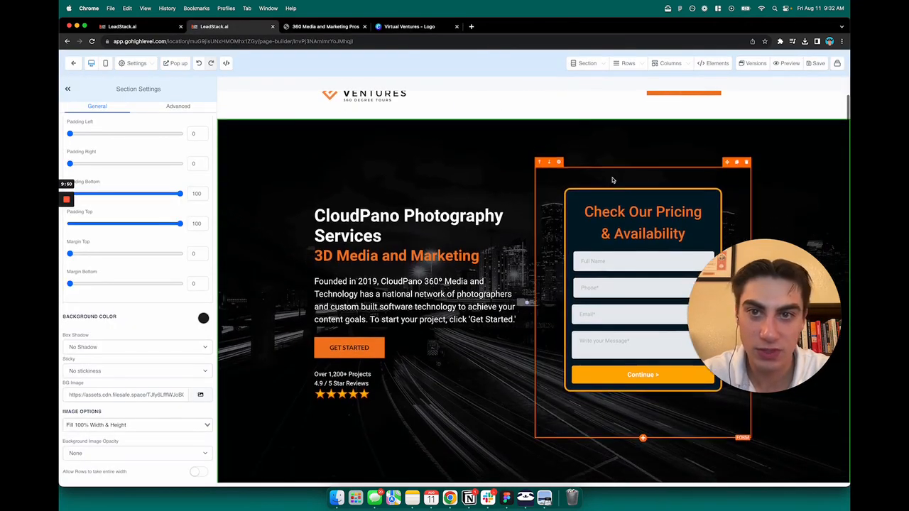
pyautogui.scroll(1, 605, 179)
pyautogui.scroll(-1, 524, 189)
pyautogui.scroll(-1, 418, 181)
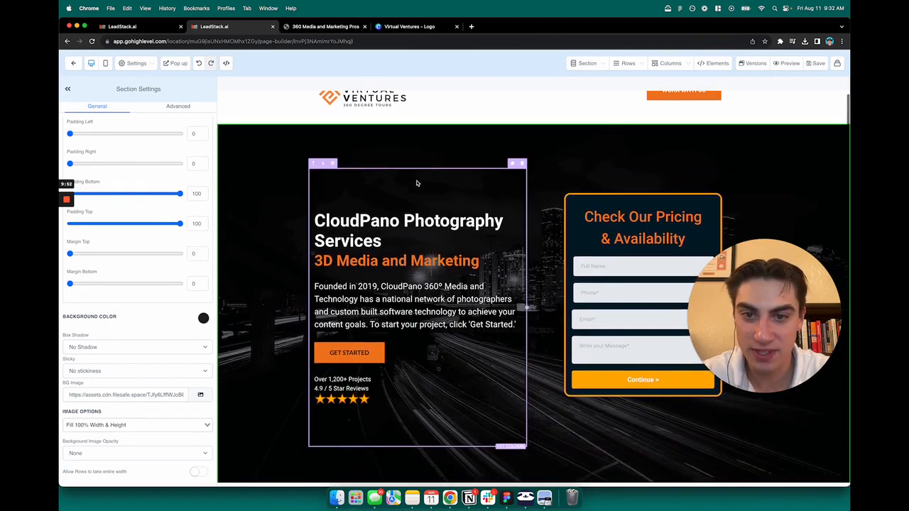
pyautogui.scroll(1, 419, 213)
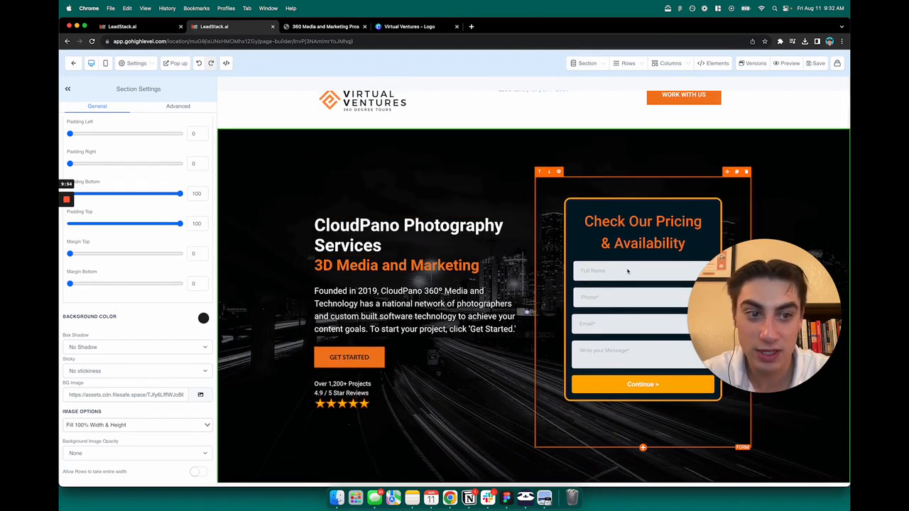
pyautogui.tripleClick(344, 225)
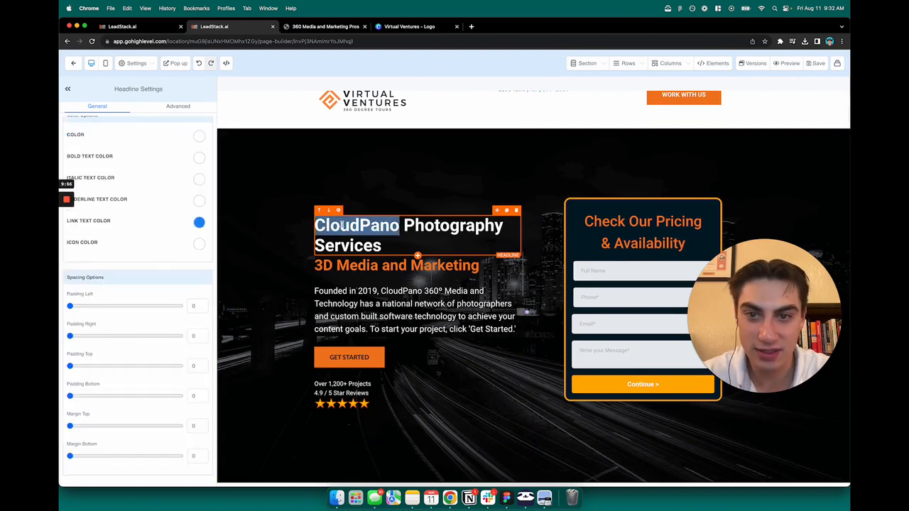
pyautogui.tripleClick(378, 224)
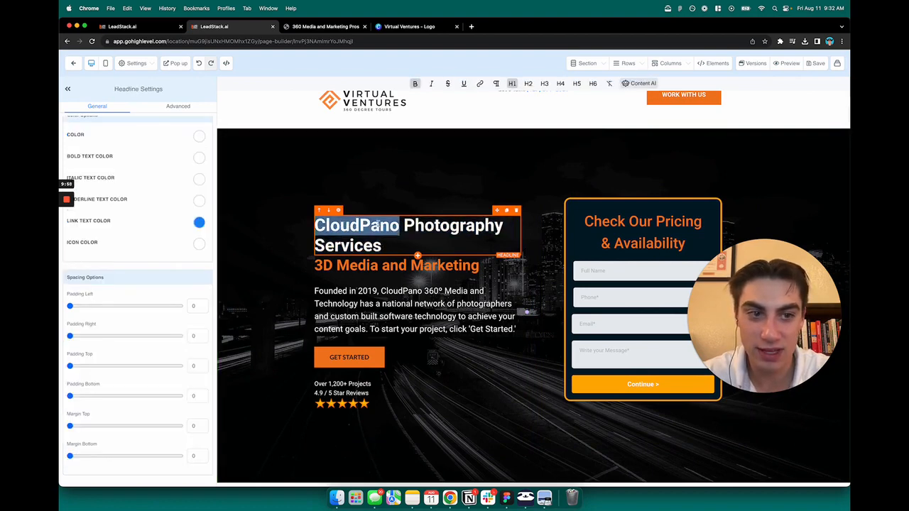
pyautogui.tripleClick(378, 225)
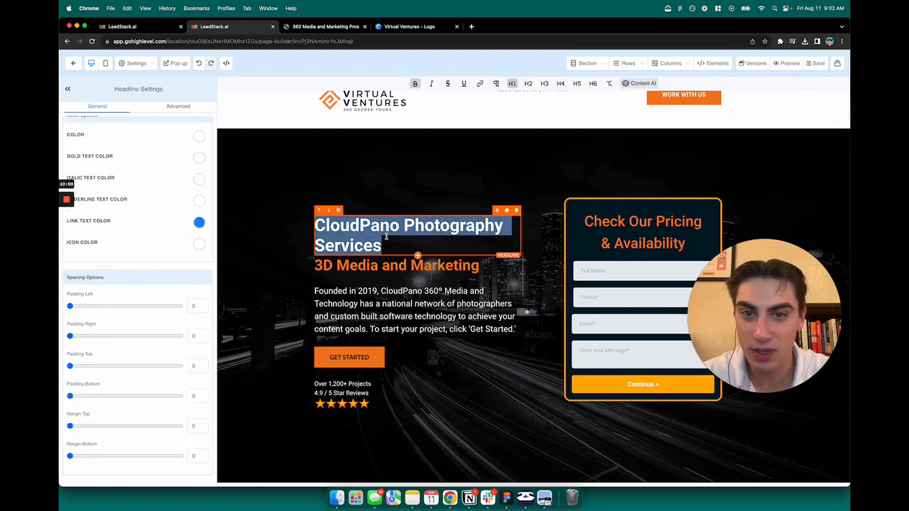
pyautogui.doubleClick(366, 225)
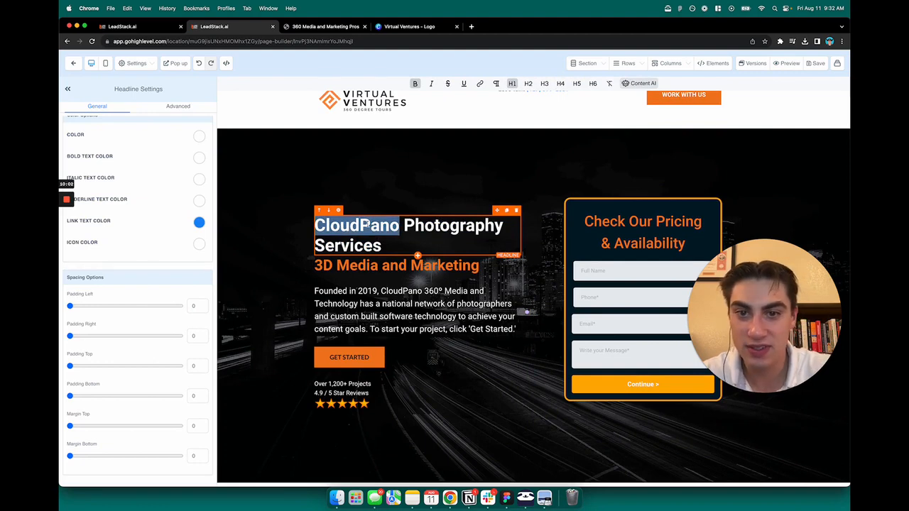
pyautogui.tripleClick(385, 246)
pyautogui.press('BackSpace')
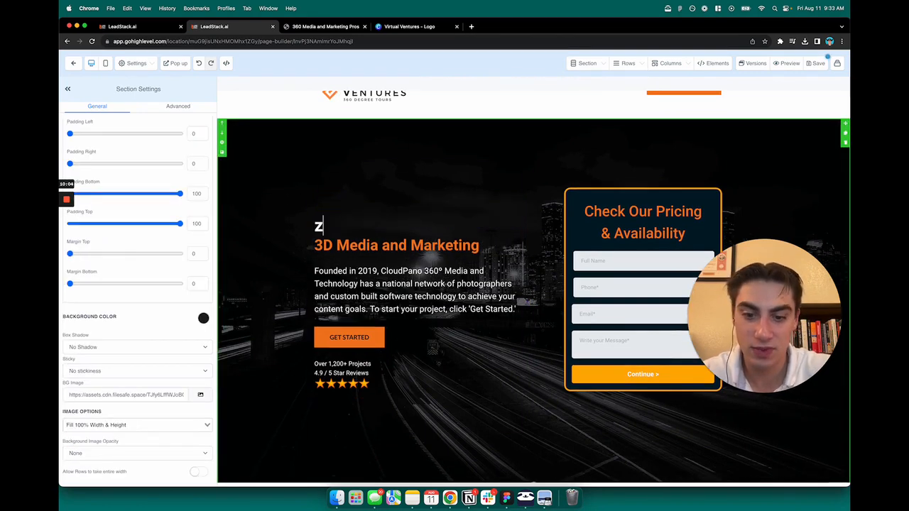
pyautogui.write('Virtual V')
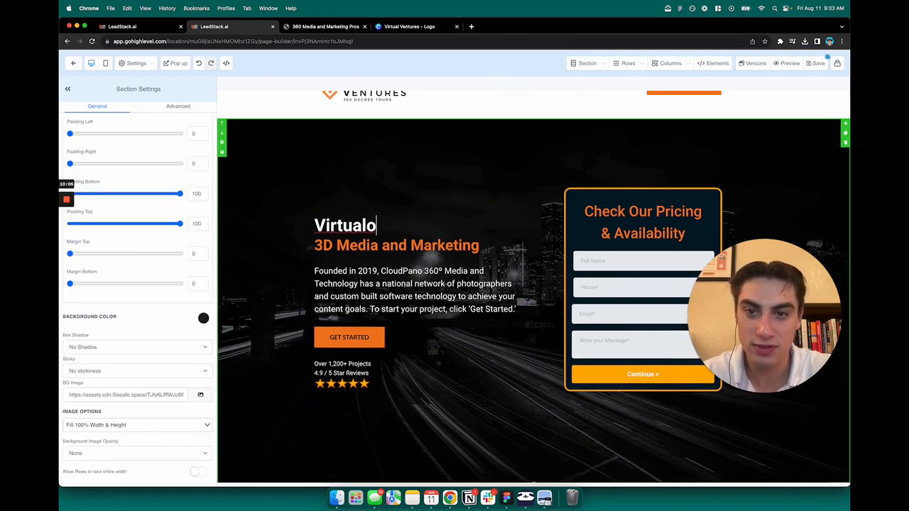
pyautogui.write('entures')
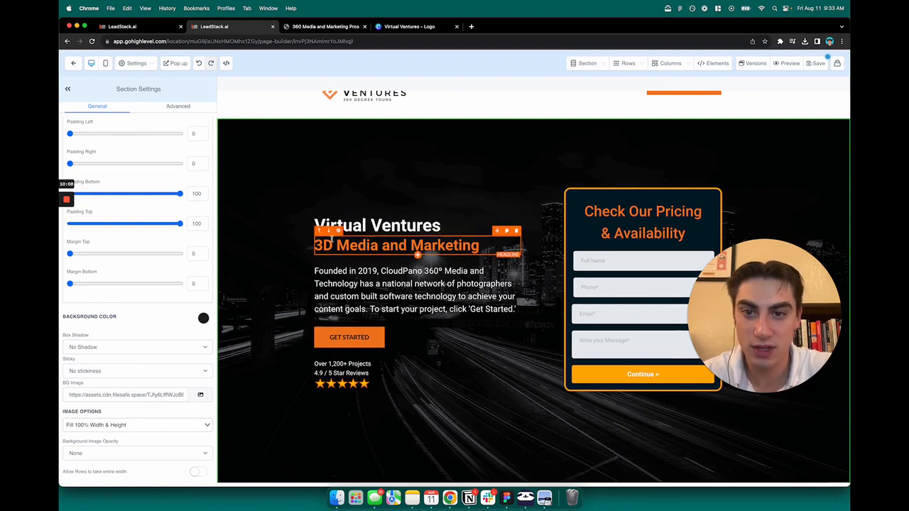
# Make the Virtual Ventures headline bold at H2 size
pyautogui.tripleClick(380, 225)
pyautogui.tripleClick(394, 225)
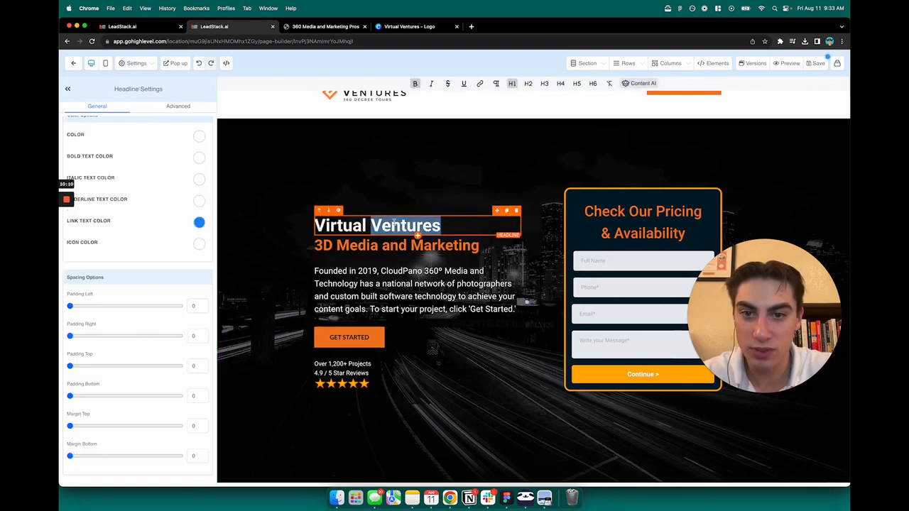
pyautogui.click(416, 84)
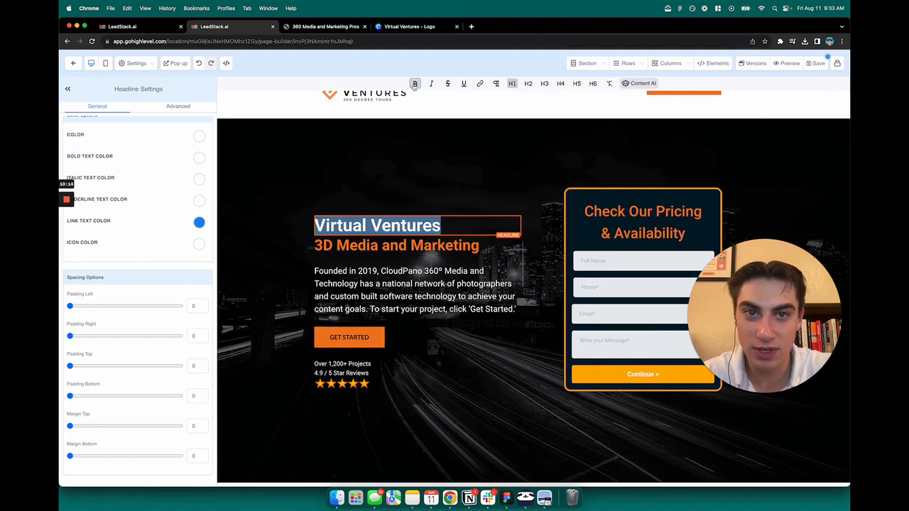
pyautogui.click(528, 84)
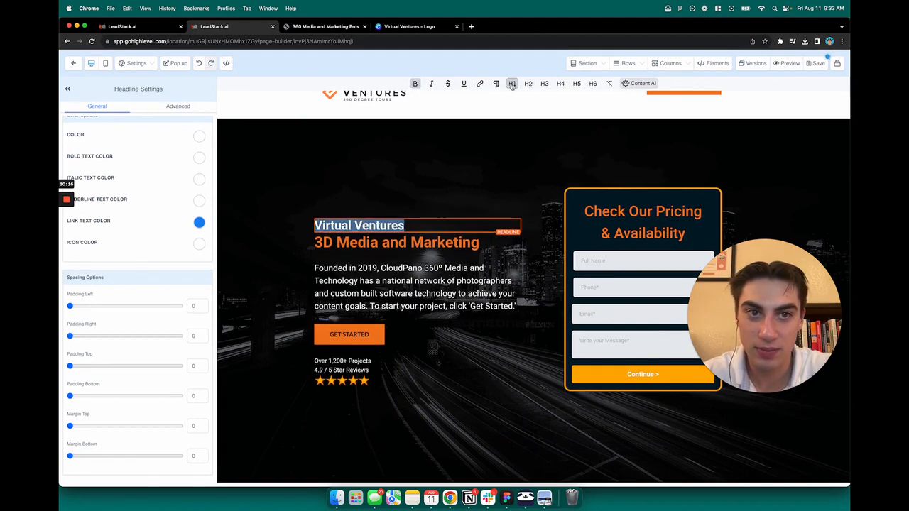
pyautogui.click(419, 203)
# Try the subheading at sizes H1–H6, leave it at H1, and search 'h1' in a new tab
pyautogui.click(360, 242)
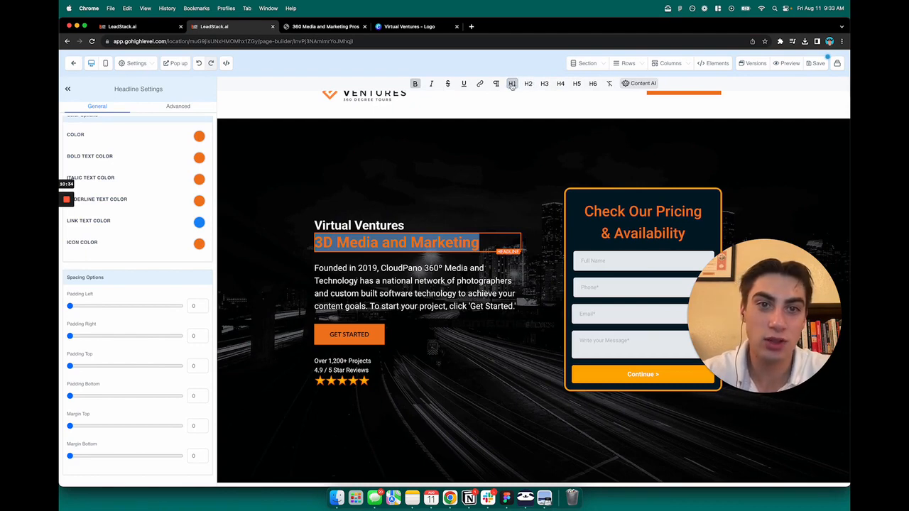
pyautogui.click(592, 83)
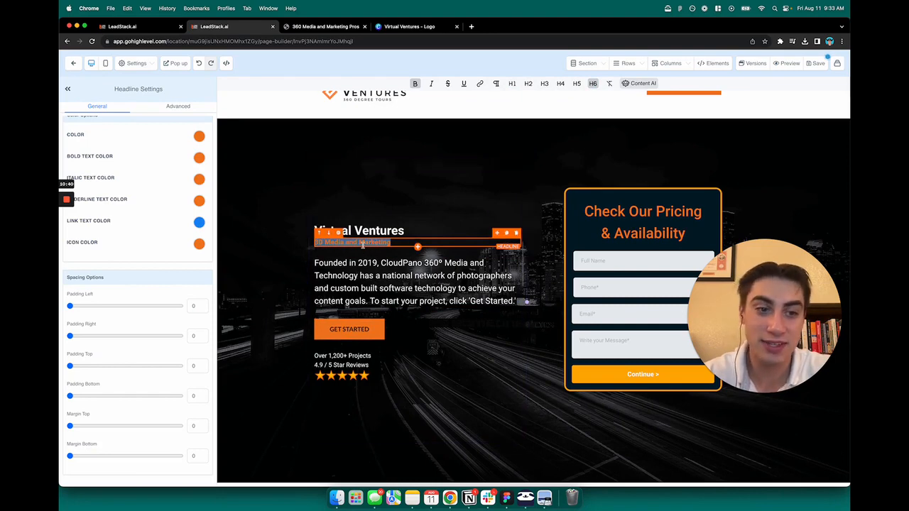
pyautogui.click(511, 84)
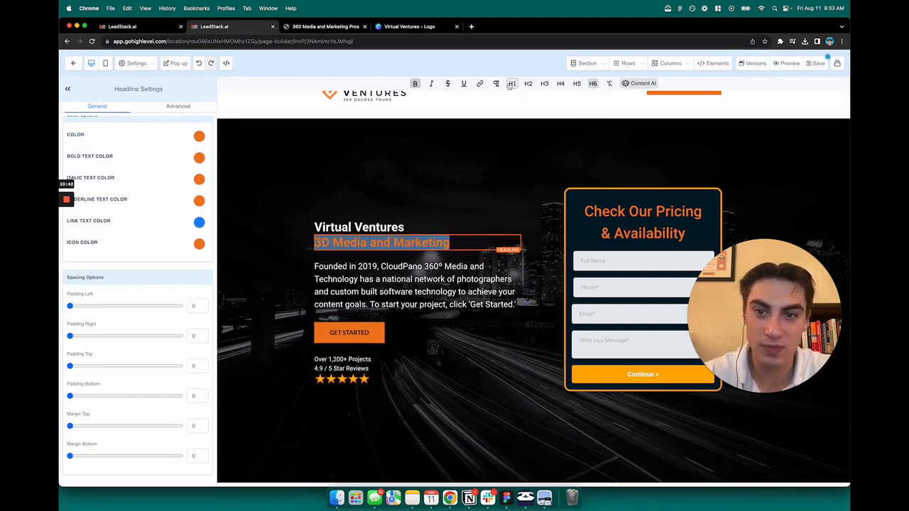
pyautogui.click(528, 84)
pyautogui.click(544, 84)
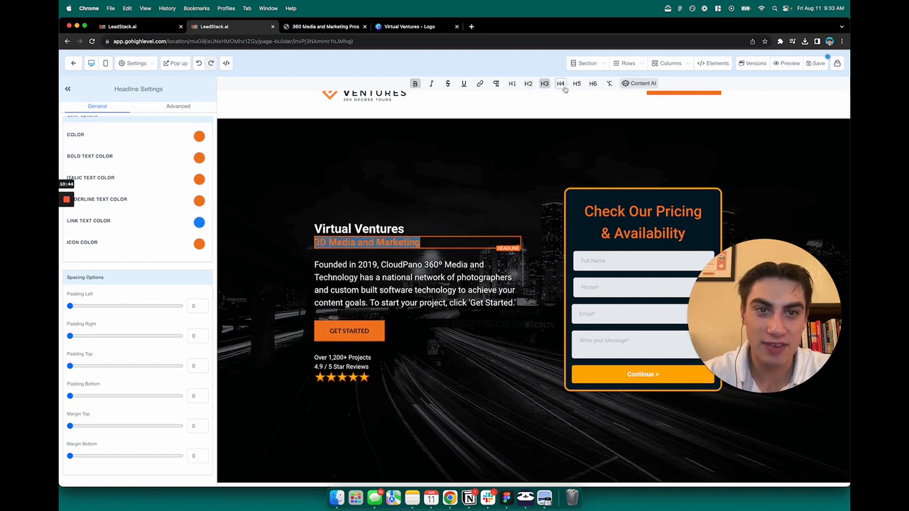
pyautogui.click(560, 84)
pyautogui.click(576, 83)
pyautogui.click(593, 83)
pyautogui.click(512, 84)
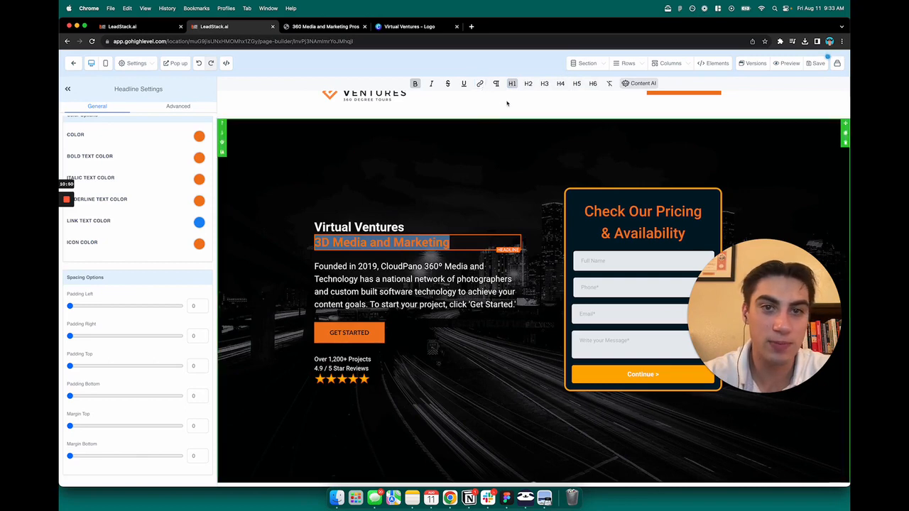
pyautogui.click(472, 29)
pyautogui.write('h1 - h6 visual guide')
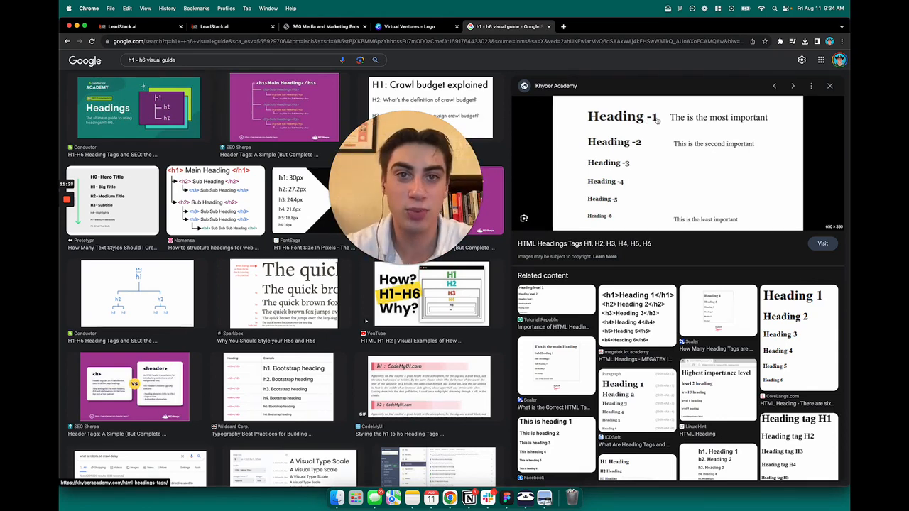
# Close the Google tab and select the hero description paragraph in the builder
pyautogui.press('super+w')
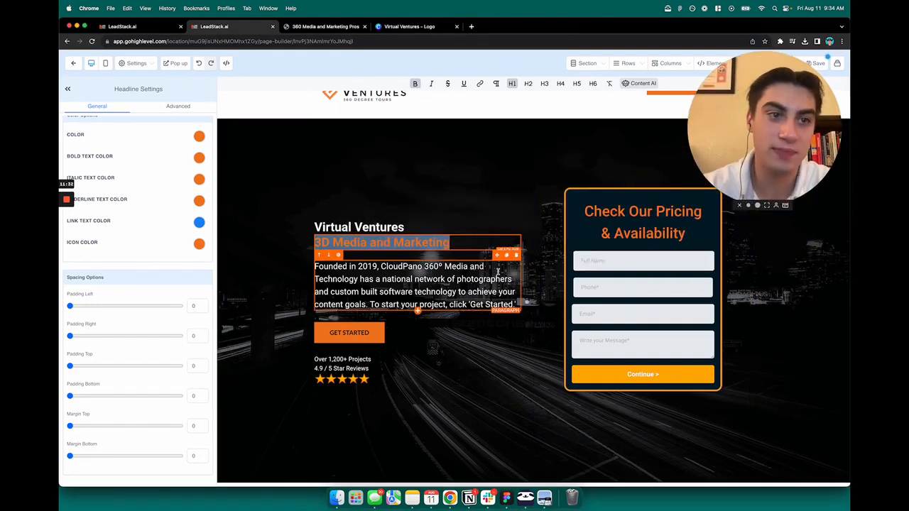
pyautogui.click(483, 201)
pyautogui.click(482, 201)
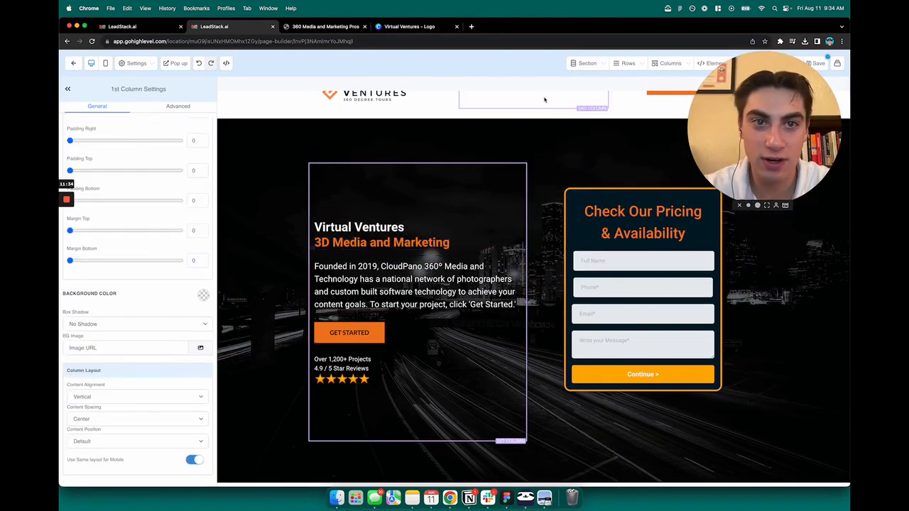
pyautogui.click(426, 242)
pyautogui.click(420, 291)
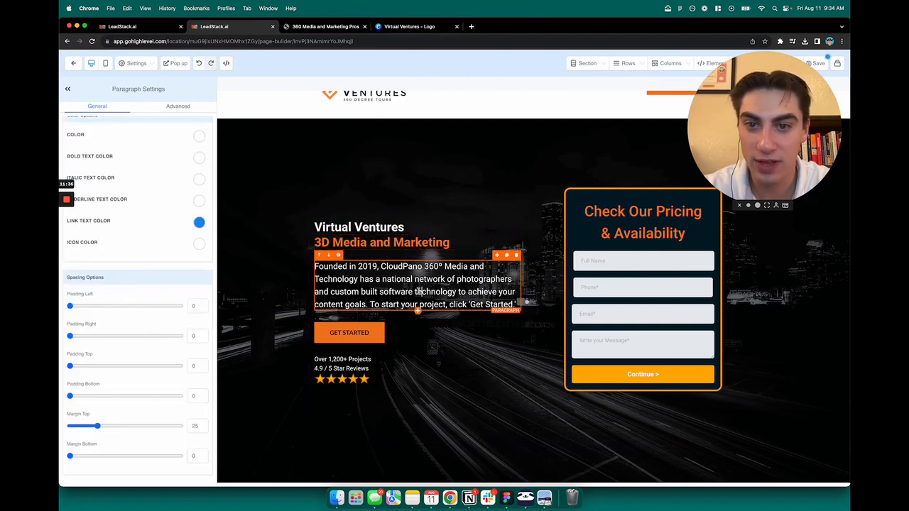
pyautogui.doubleClick(421, 291)
# Select the Virtual Ventures description text in the Canva tab, then return to the builder
pyautogui.click(410, 28)
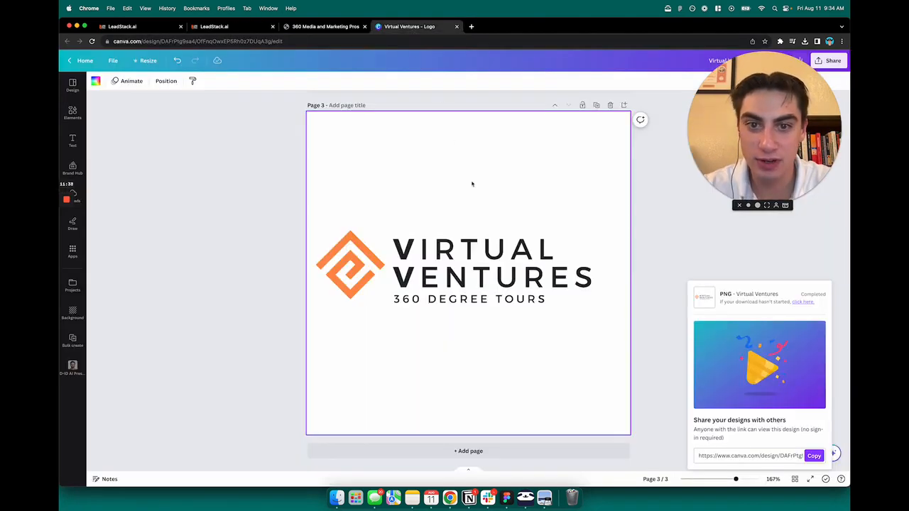
pyautogui.scroll(-10, 473, 183)
pyautogui.doubleClick(460, 270)
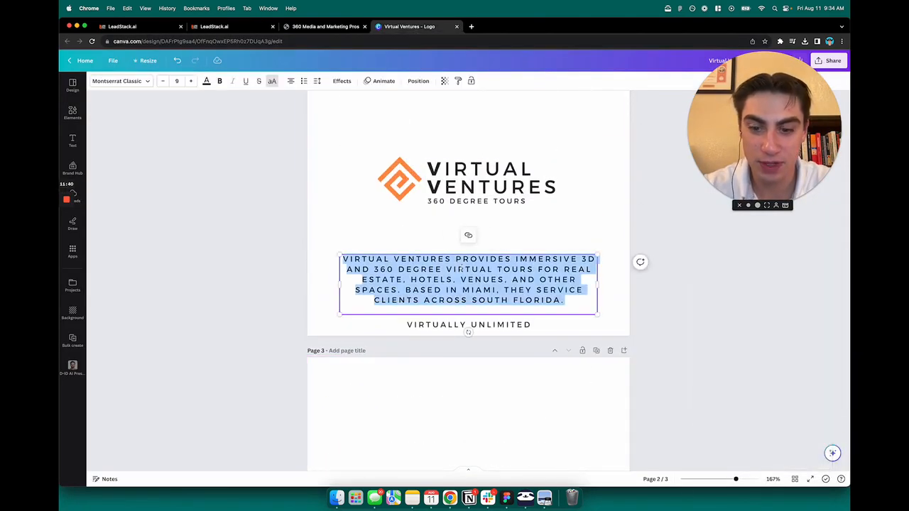
pyautogui.click(226, 27)
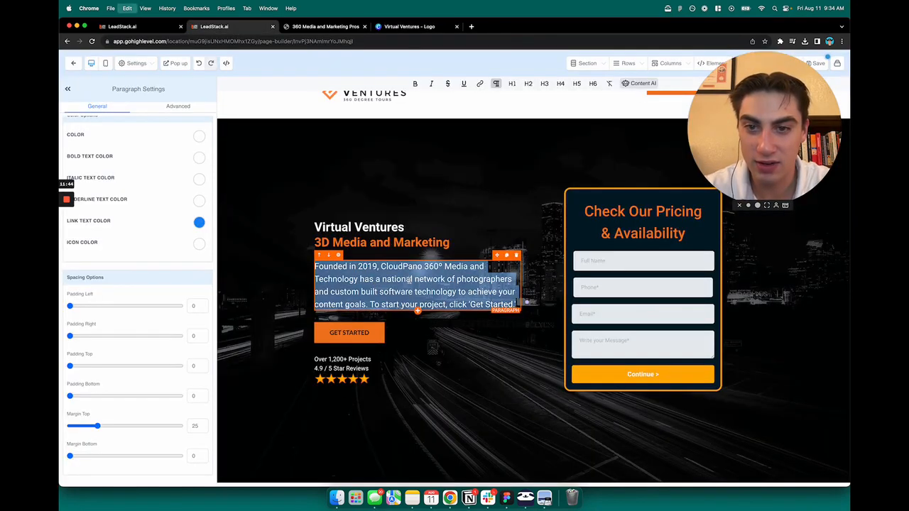
pyautogui.write('Virtual Ventures provides immersive 3D and 360 degree virtual tours for real estate, hotels, venues, and other spaces. Based in Miami, they service clients across South Florida.')
pyautogui.press('BackSpace')
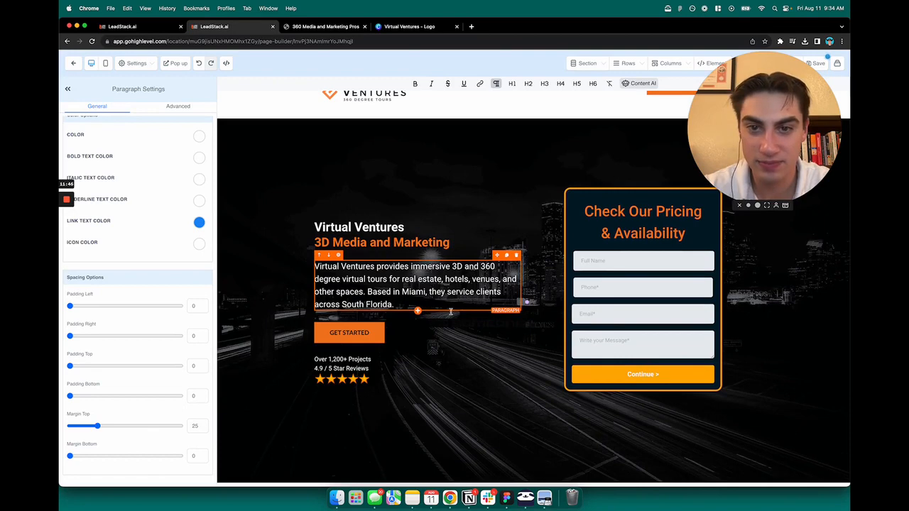
pyautogui.click(474, 370)
pyautogui.scroll(-1, 485, 374)
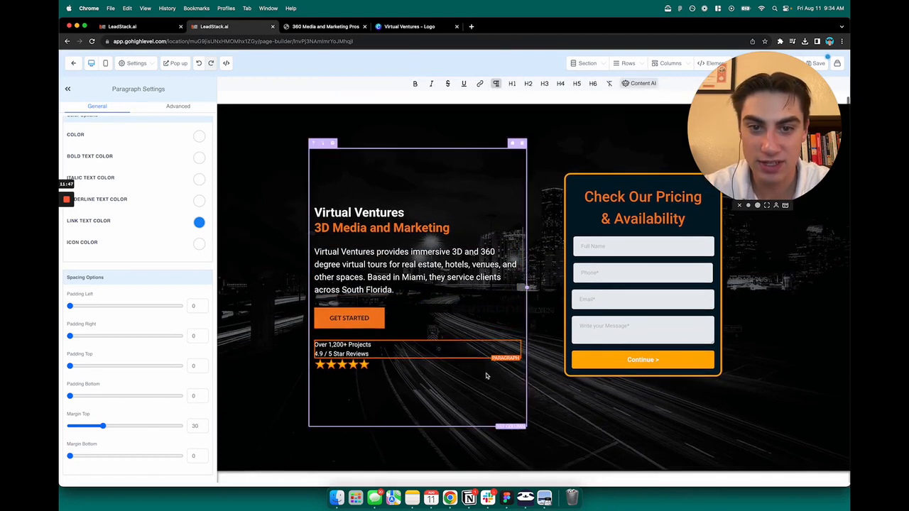
pyautogui.click(800, 329)
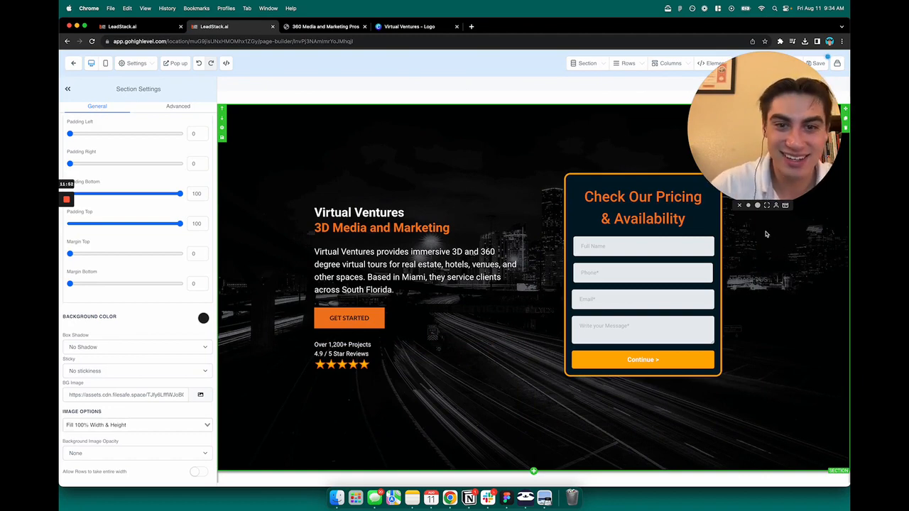
pyautogui.scroll(3, 731, 211)
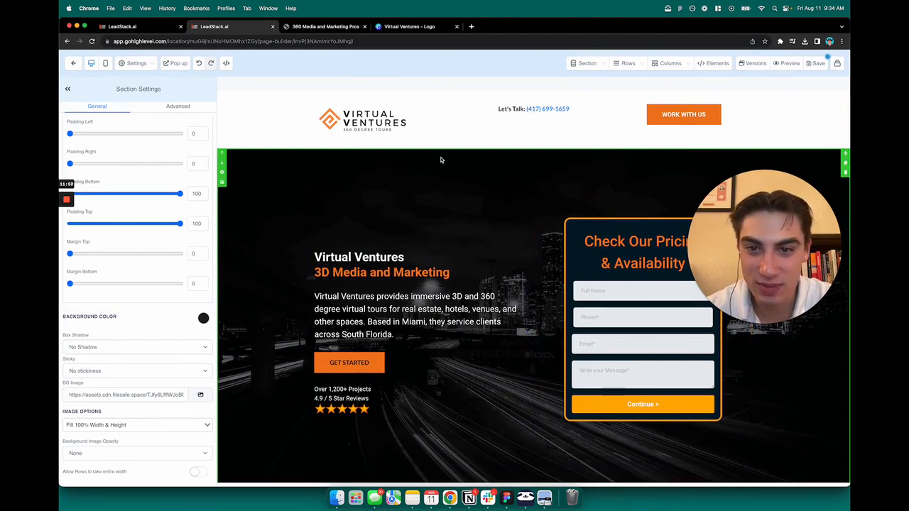
pyautogui.scroll(-1, 441, 160)
pyautogui.scroll(-5, 440, 161)
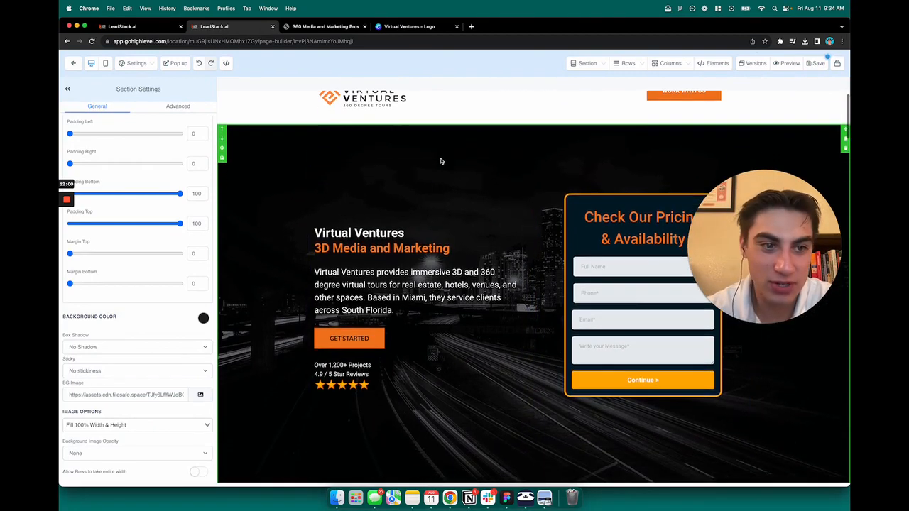
pyautogui.scroll(4, 478, 201)
pyautogui.scroll(3, 478, 201)
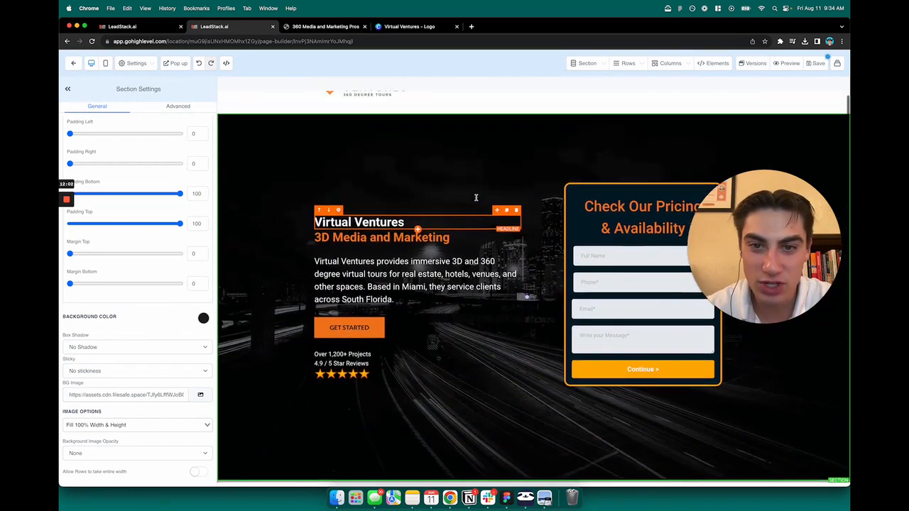
pyautogui.scroll(1, 421, 211)
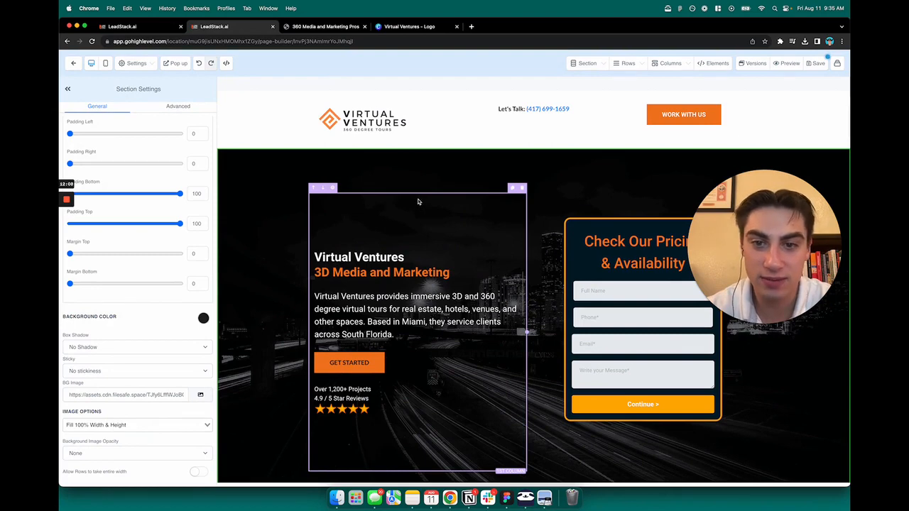
# Try white for the '3D Media and Marketing' headline colour, then restore orange
pyautogui.doubleClick(368, 272)
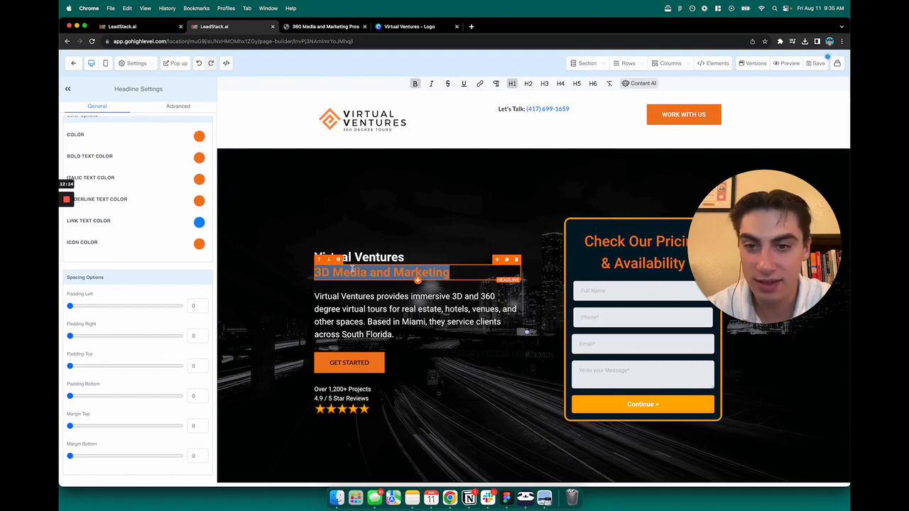
pyautogui.scroll(1, 192, 171)
pyautogui.click(199, 162)
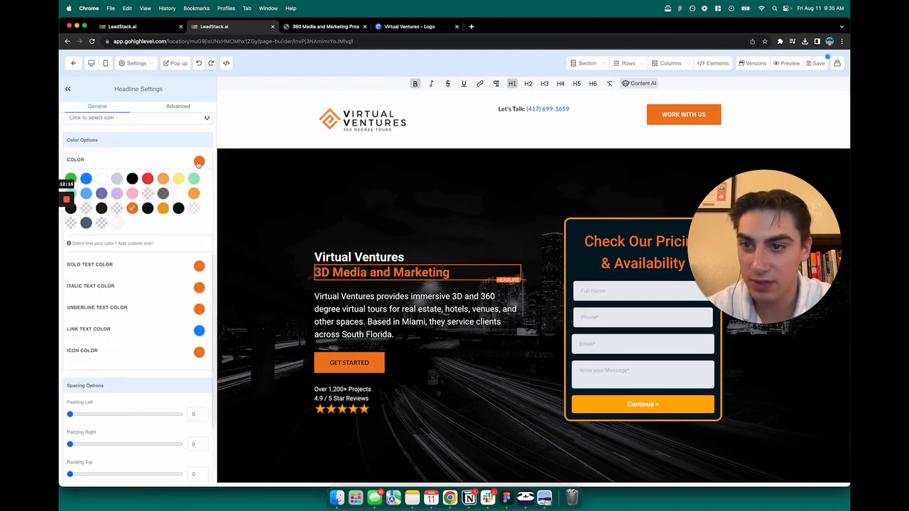
pyautogui.click(101, 179)
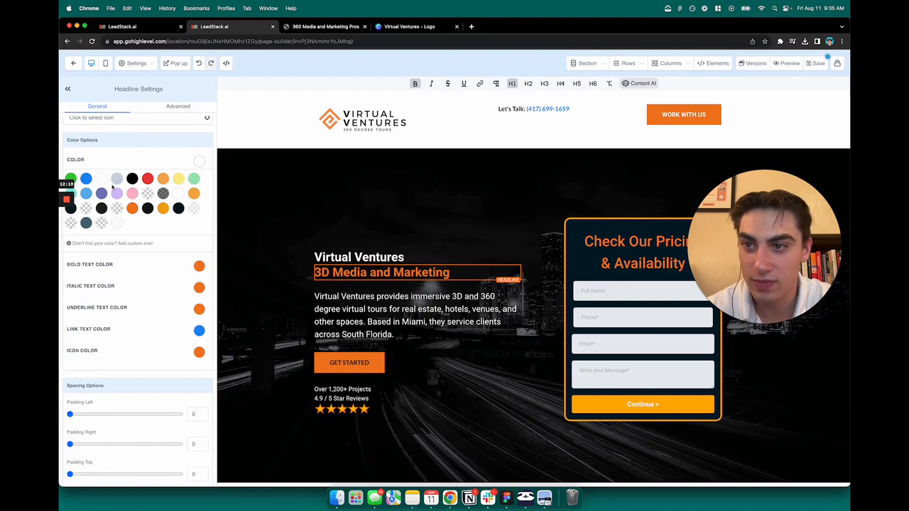
pyautogui.click(130, 209)
pyautogui.click(199, 168)
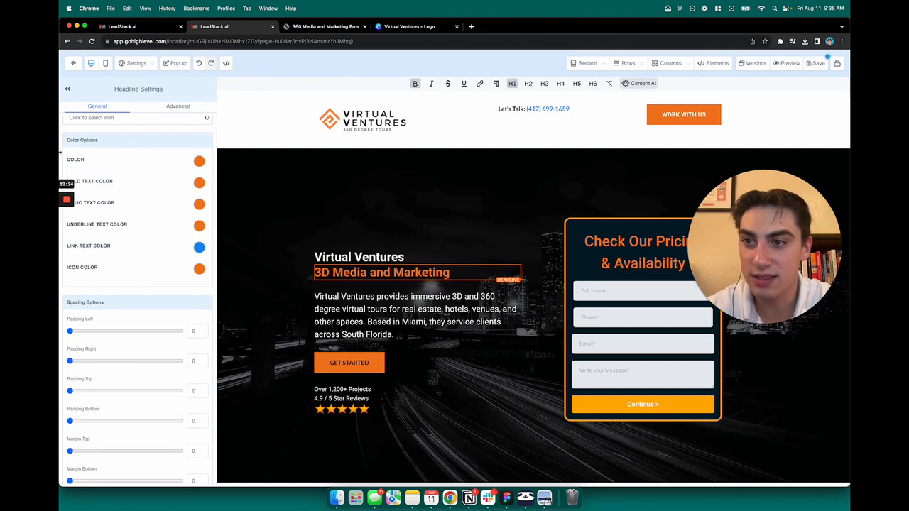
# Try white for the headline's Bold Text Color, then restore orange
pyautogui.moveTo(60, 151); pyautogui.dragTo(74, 155)
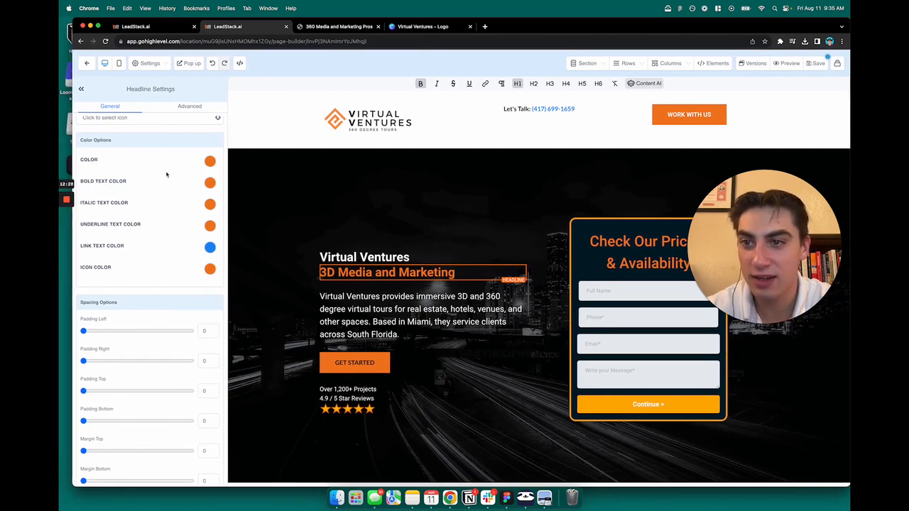
pyautogui.click(211, 183)
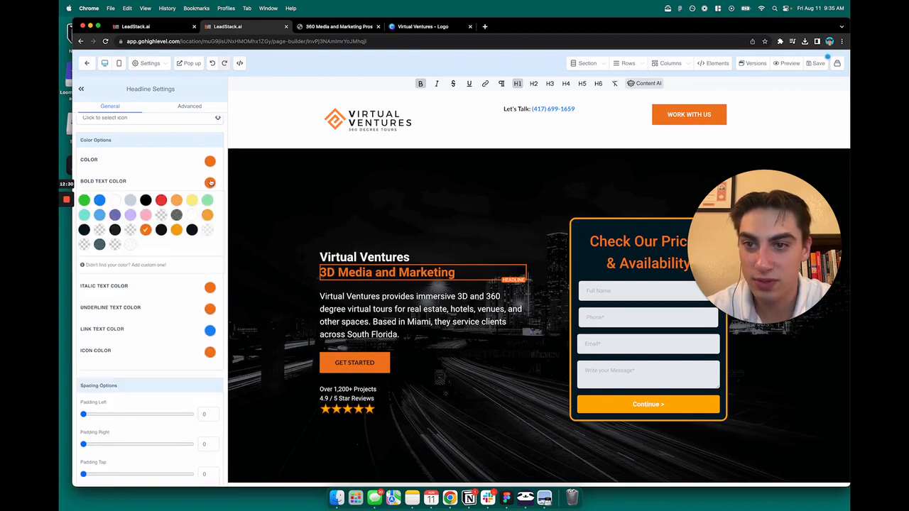
pyautogui.click(115, 202)
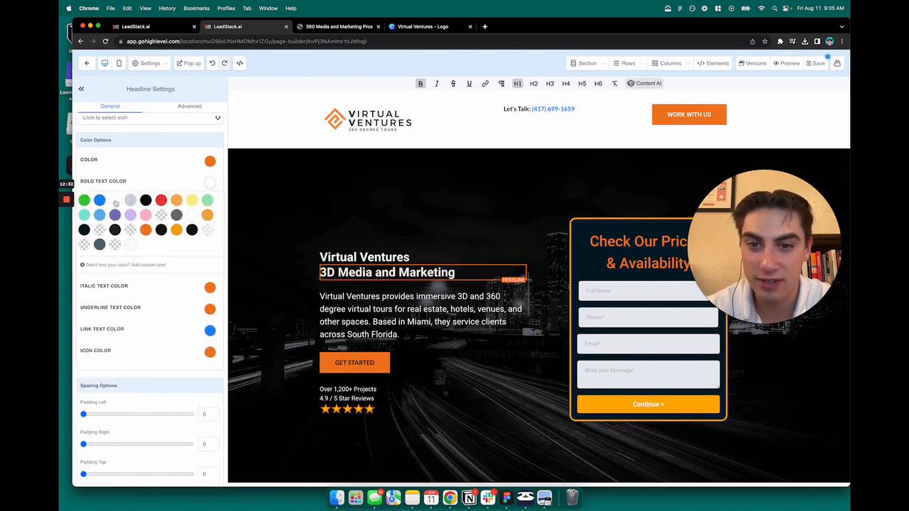
pyautogui.click(145, 229)
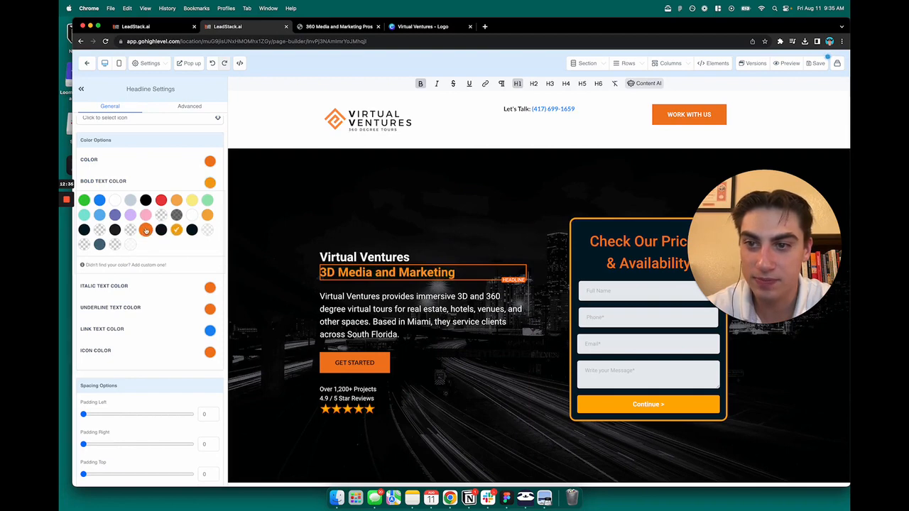
pyautogui.click(210, 184)
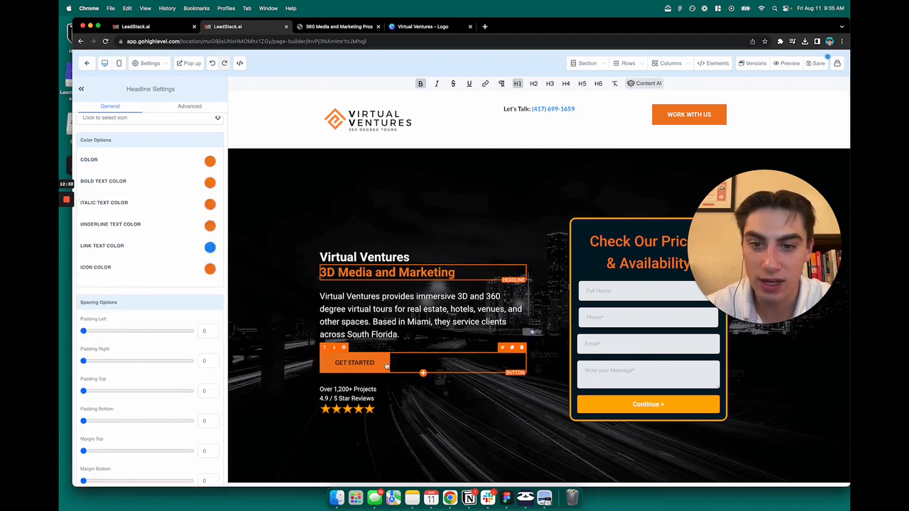
# Try a light green background on the GET STARTED button, then restore orange
pyautogui.click(386, 365)
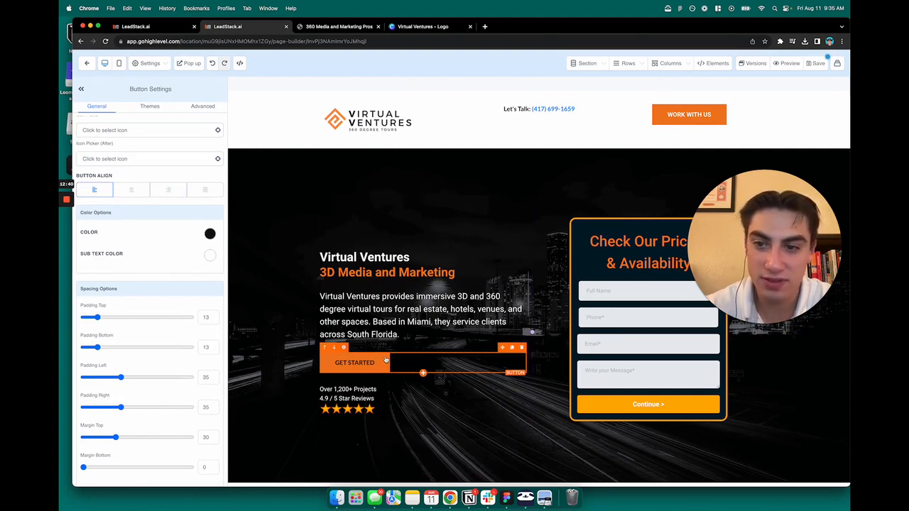
pyautogui.scroll(-4, 183, 271)
pyautogui.scroll(10, 184, 271)
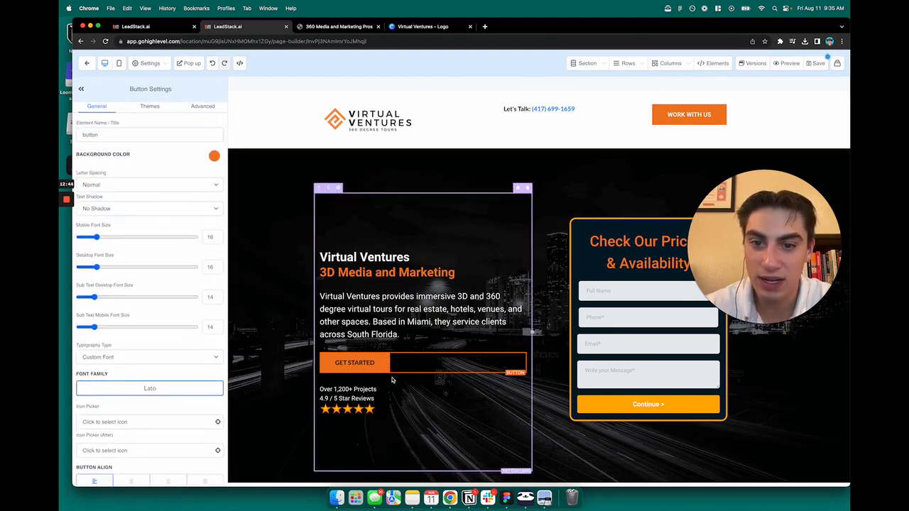
pyautogui.click(214, 156)
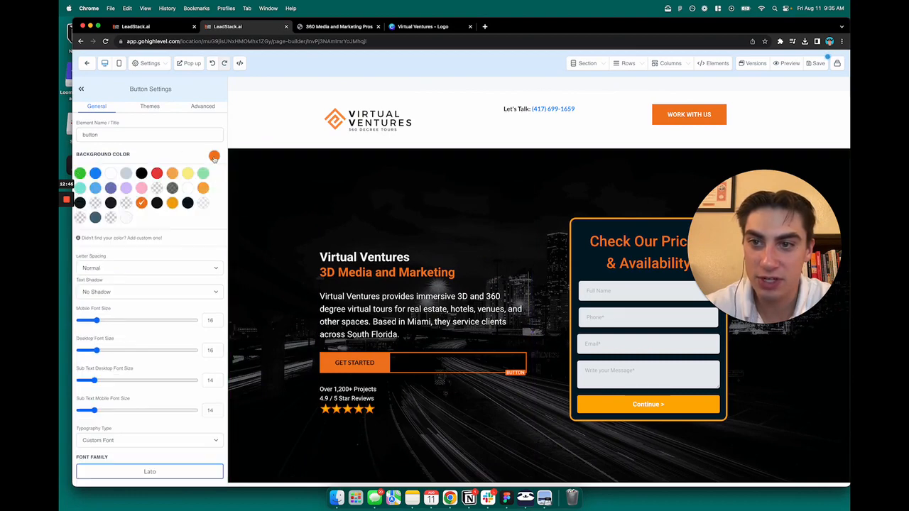
pyautogui.click(203, 174)
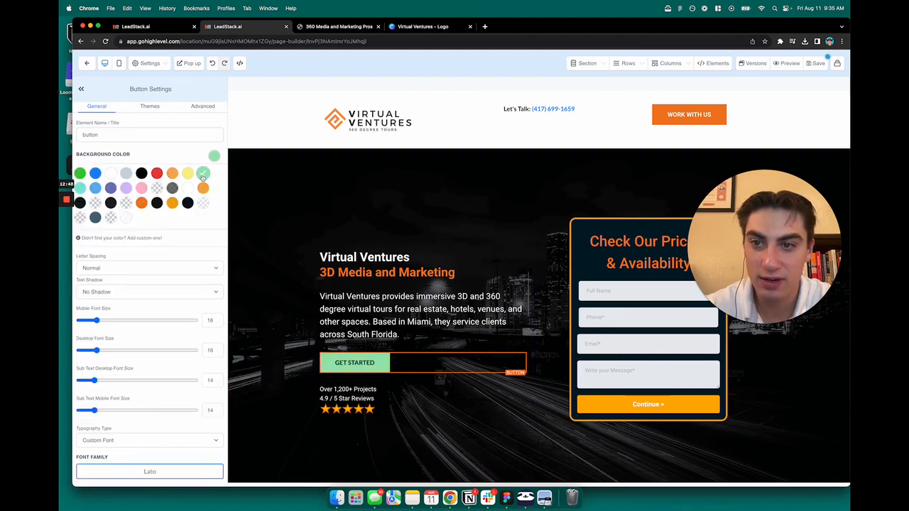
pyautogui.click(141, 203)
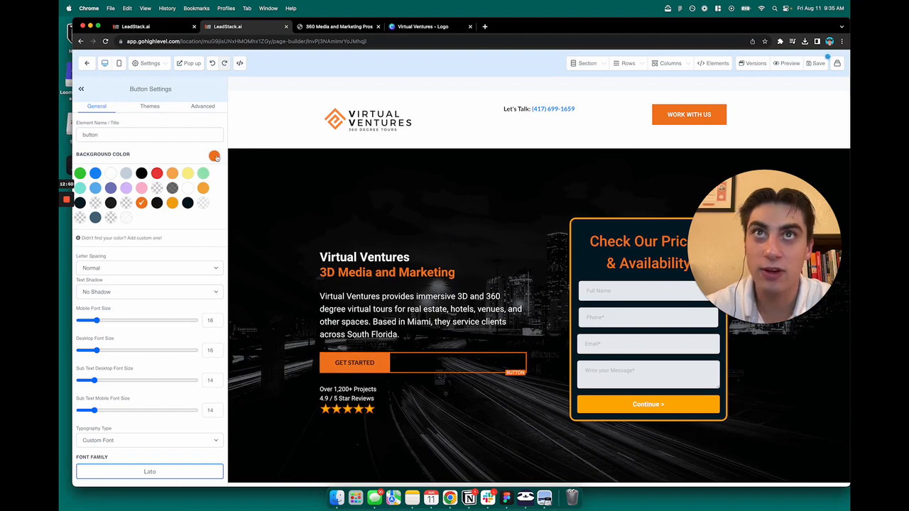
pyautogui.click(215, 155)
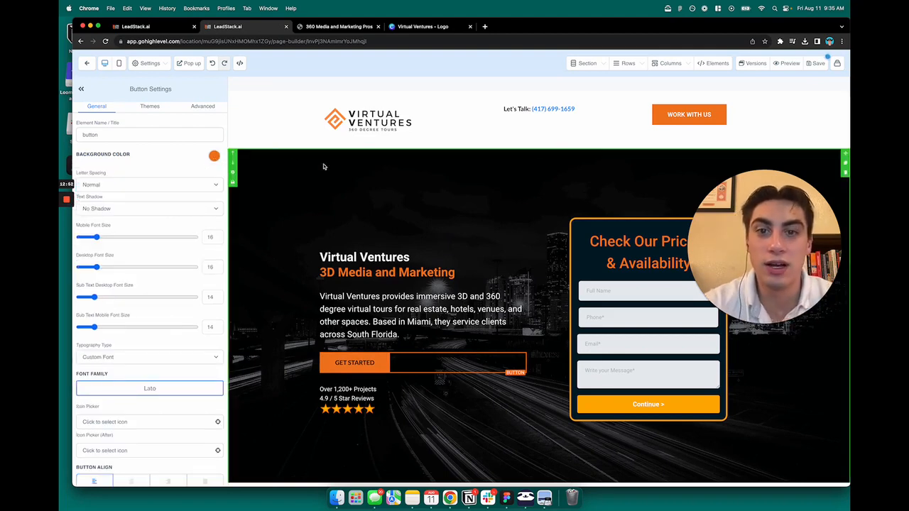
# Scroll the Button Settings down to the Button Actions section
pyautogui.scroll(-3, 462, 298)
pyautogui.scroll(-4, 506, 316)
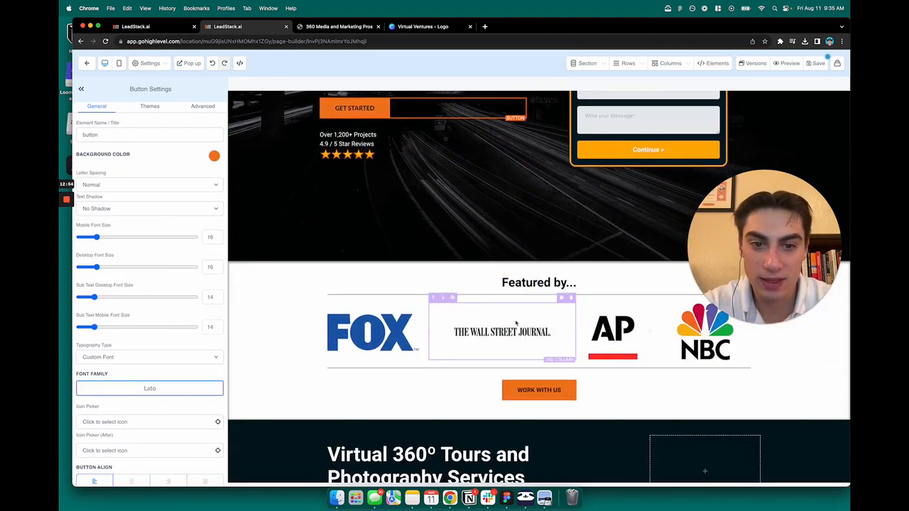
pyautogui.scroll(6, 515, 324)
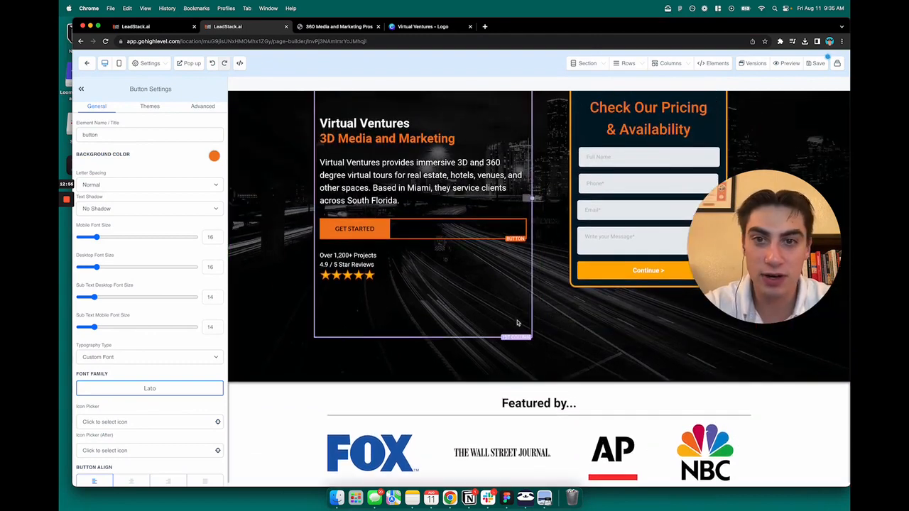
pyautogui.scroll(1, 511, 328)
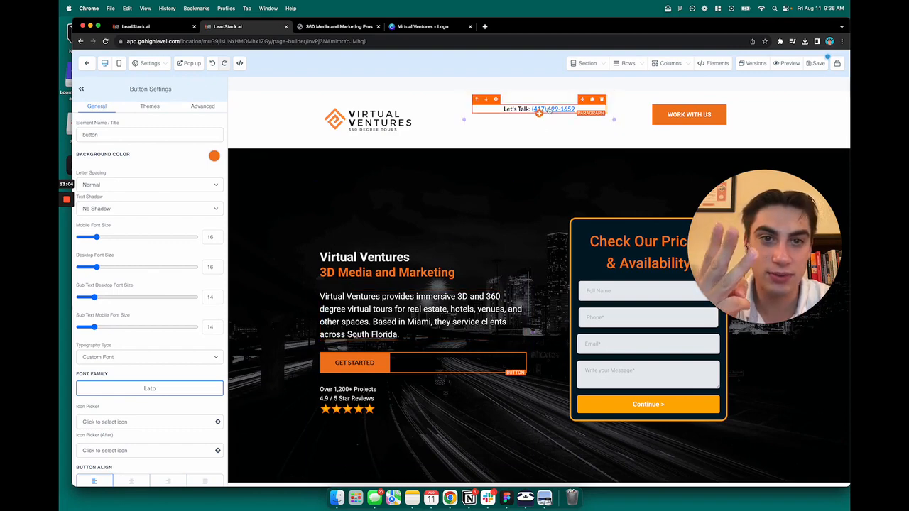
pyautogui.scroll(-2, 544, 210)
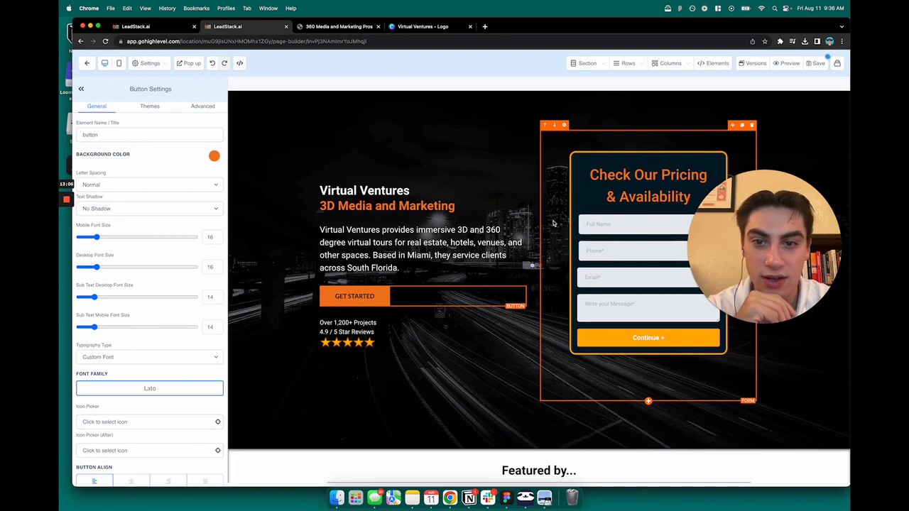
pyautogui.scroll(2, 554, 223)
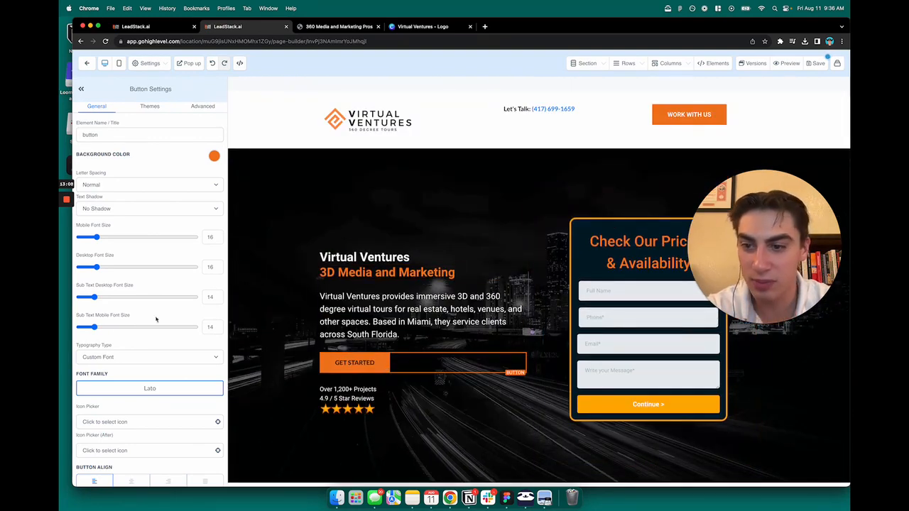
pyautogui.scroll(-10, 156, 319)
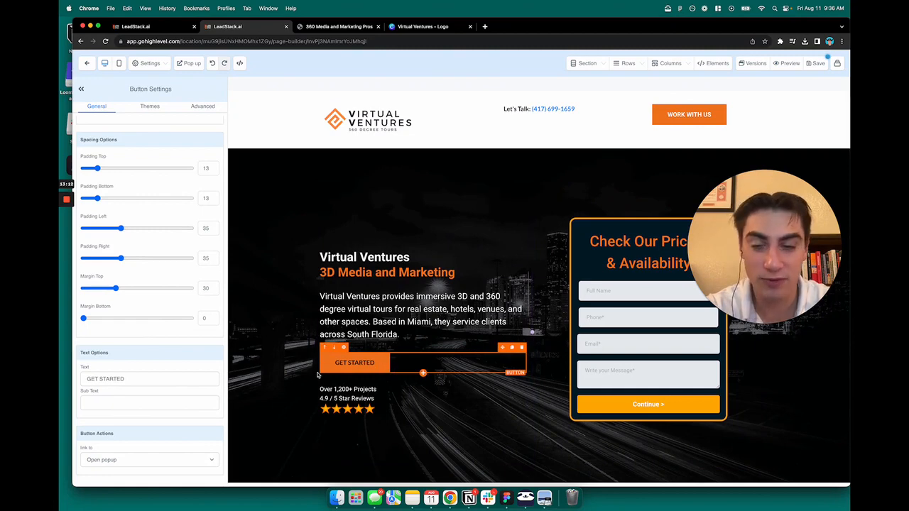
# Change the GET STARTED button action from Open popup to Website URL
pyautogui.click(135, 460)
pyautogui.click(133, 459)
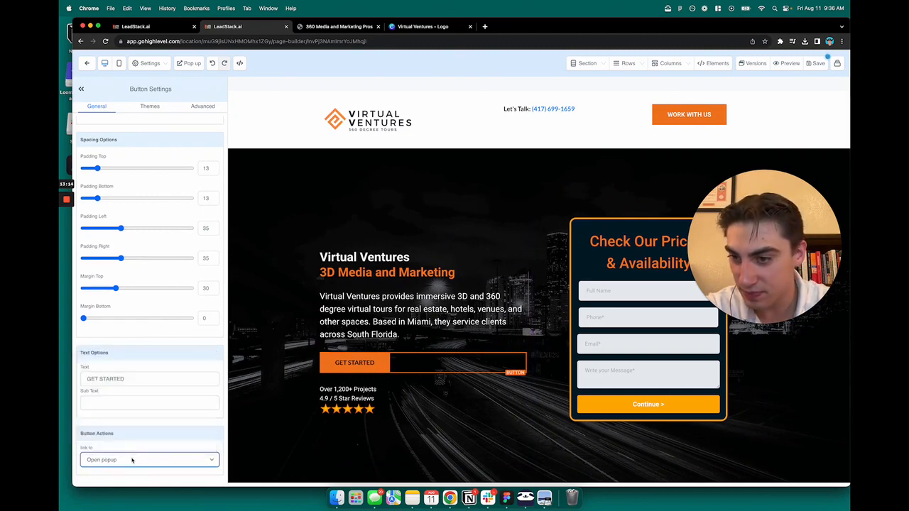
pyautogui.click(133, 460)
pyautogui.click(132, 461)
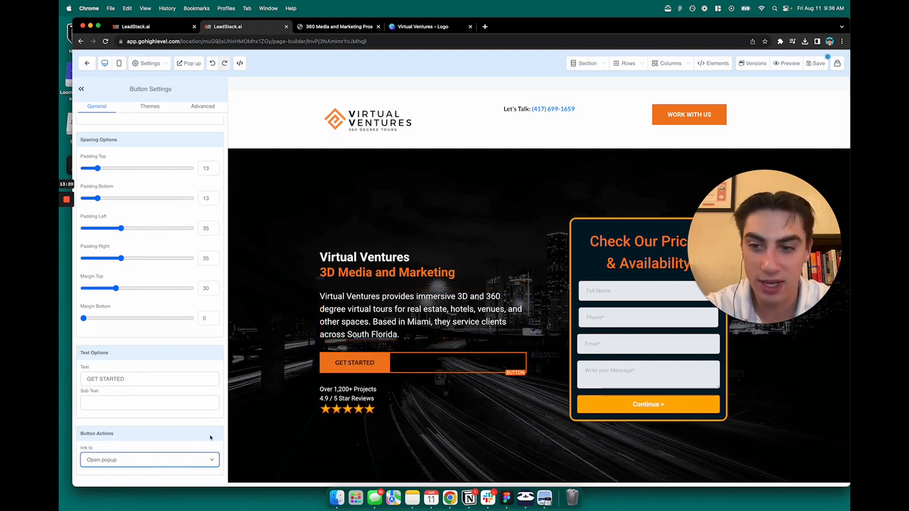
pyautogui.scroll(3, 157, 384)
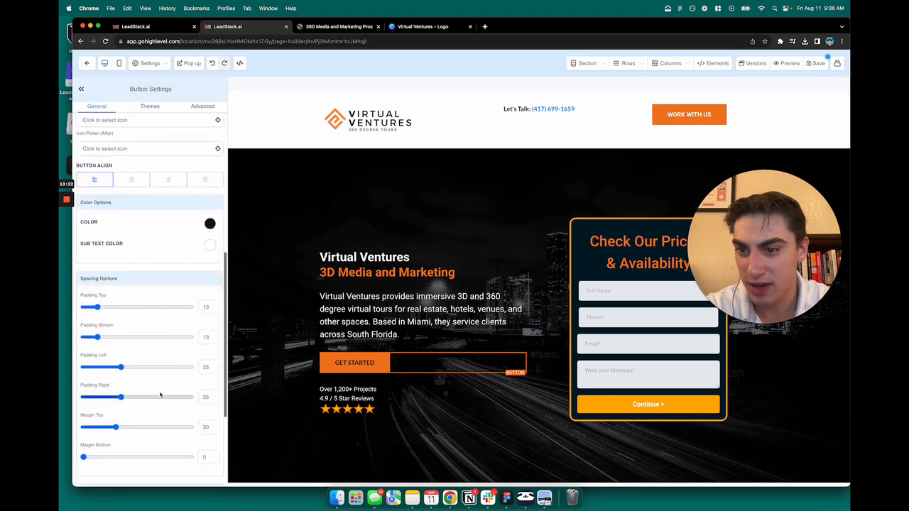
pyautogui.scroll(-3, 146, 441)
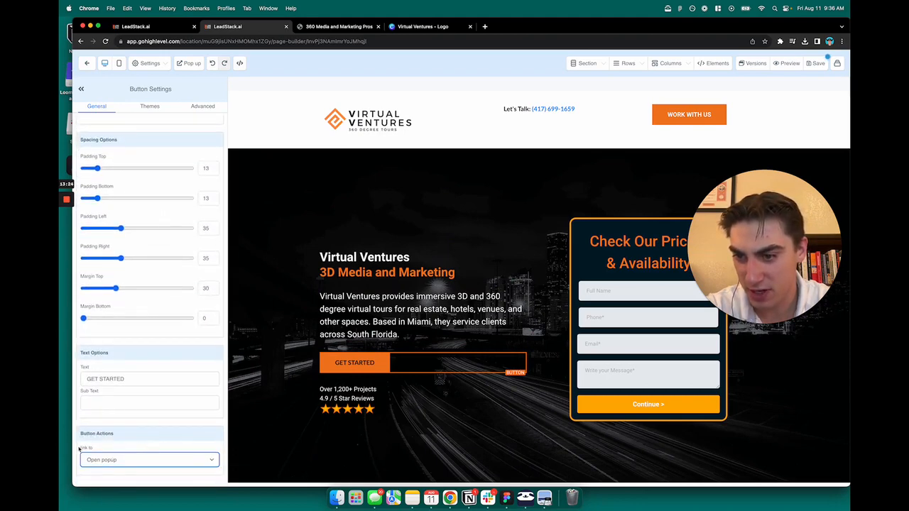
pyautogui.click(101, 460)
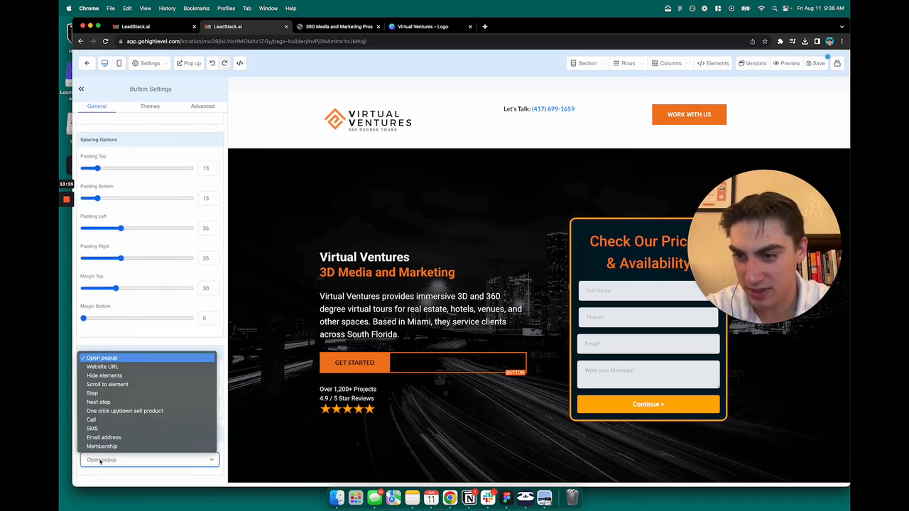
pyautogui.click(114, 366)
# Point the button to leadstack.ai in a new tab, then save and preview the page
pyautogui.scroll(-1, 142, 420)
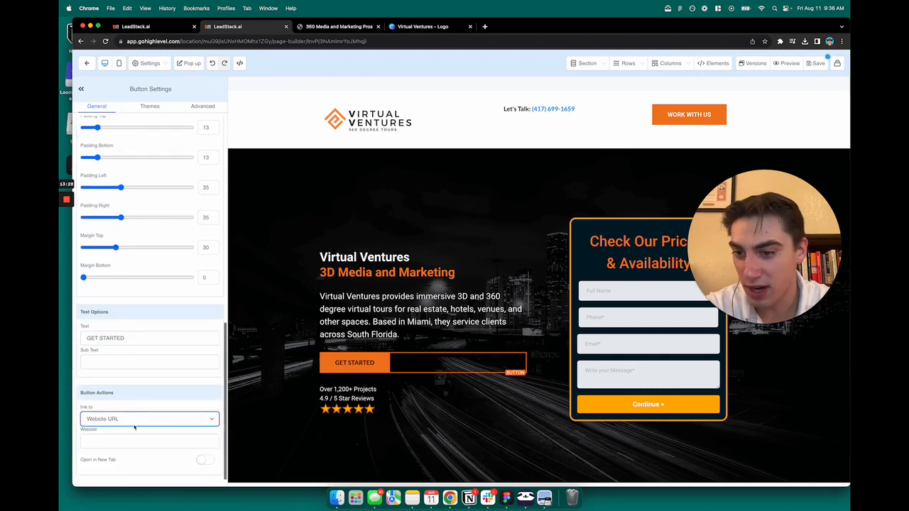
pyautogui.click(126, 439)
pyautogui.write('leadstack.ai')
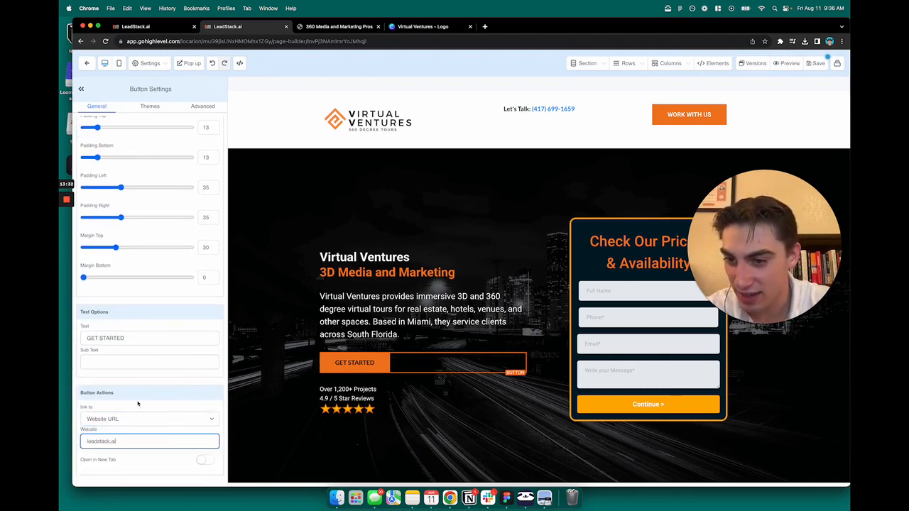
pyautogui.click(205, 459)
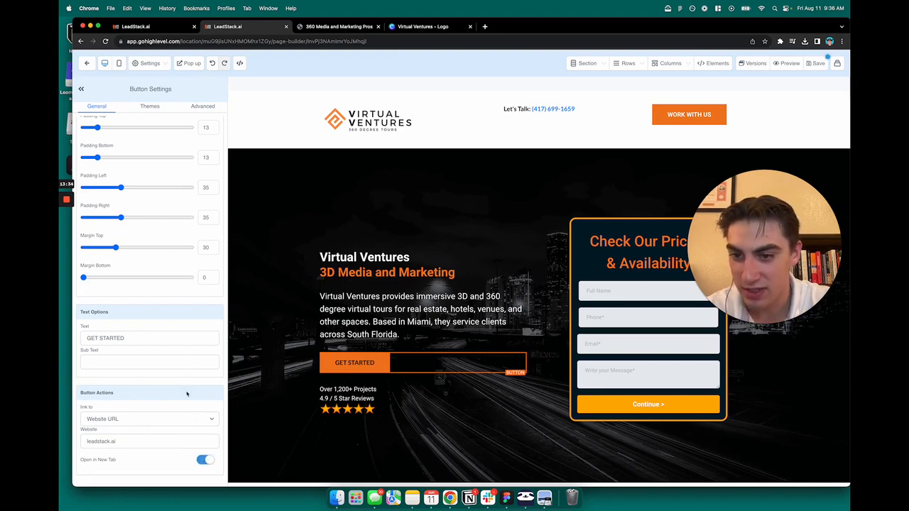
pyautogui.click(817, 64)
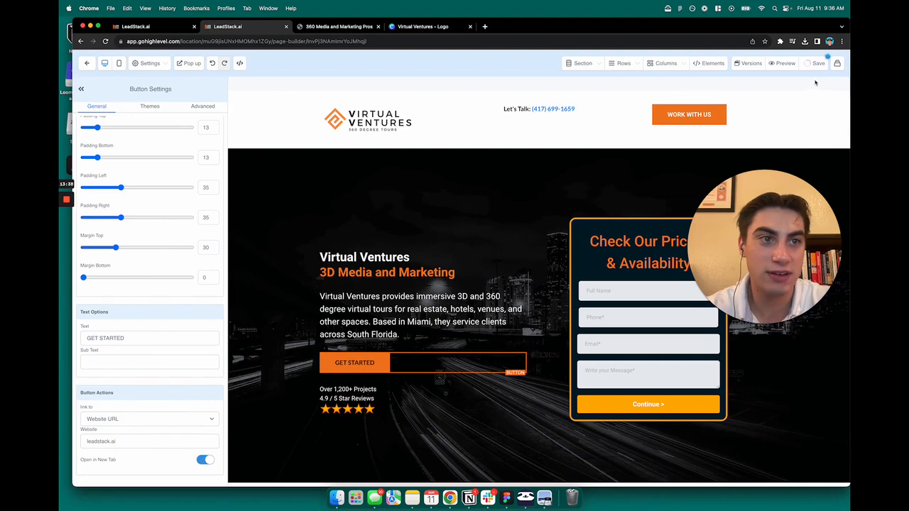
pyautogui.click(783, 63)
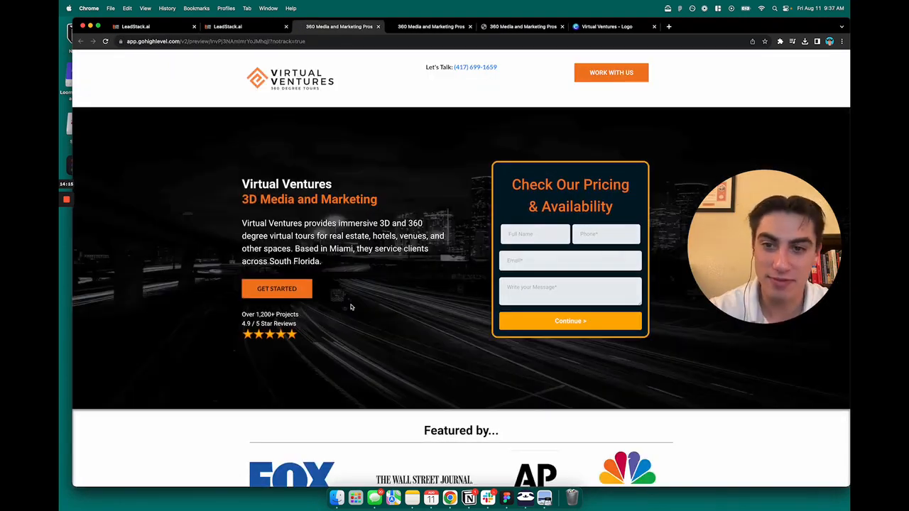
# Test the preview's GET STARTED link, close the leadstack.ai tab and the pricing popup, and return to the builder
pyautogui.click(278, 289)
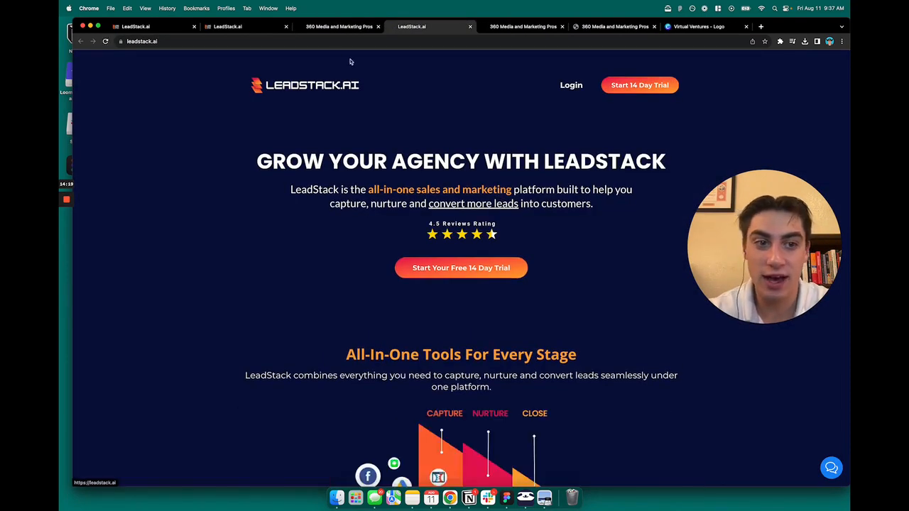
pyautogui.press('super+w')
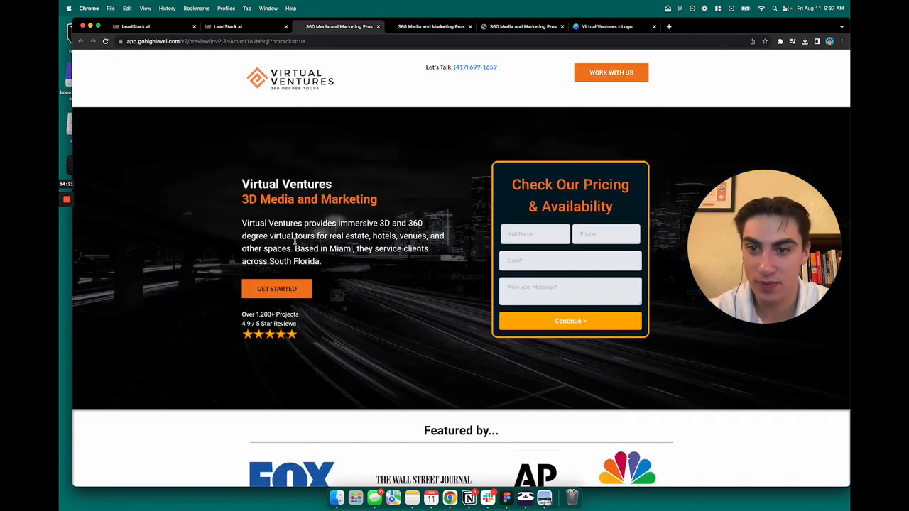
pyautogui.click(591, 72)
pyautogui.click(595, 117)
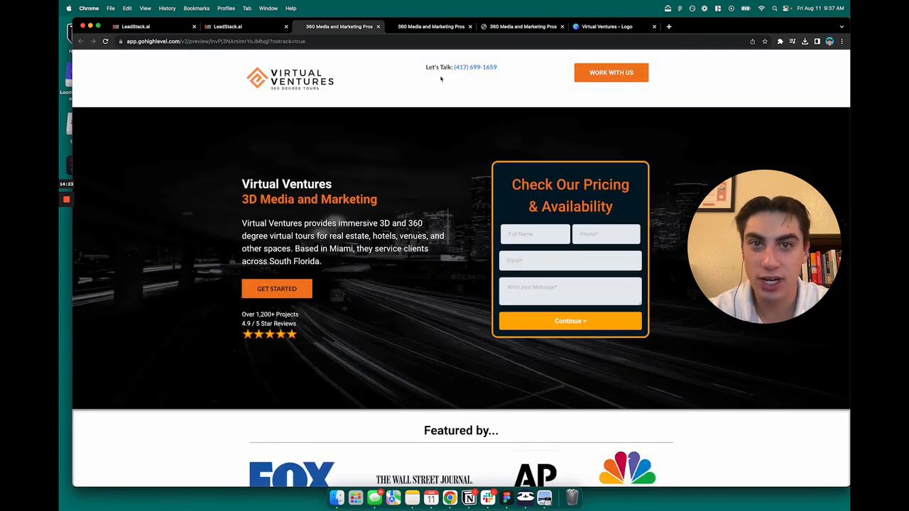
pyautogui.click(231, 26)
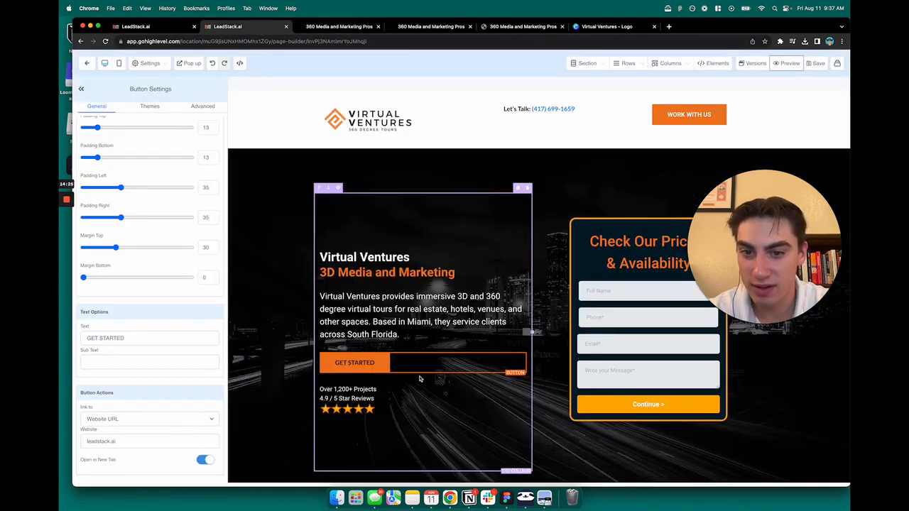
# Change the GET STARTED button's link action to Open popup
pyautogui.click(131, 418)
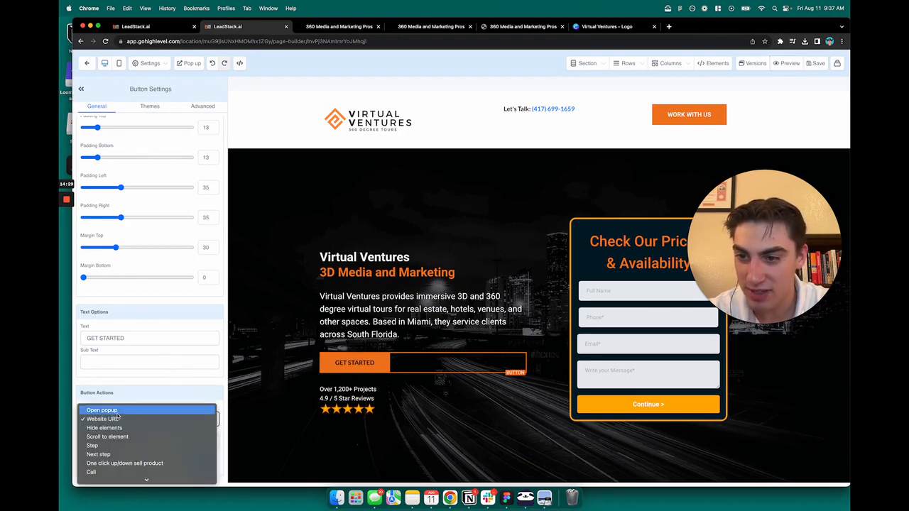
pyautogui.click(113, 410)
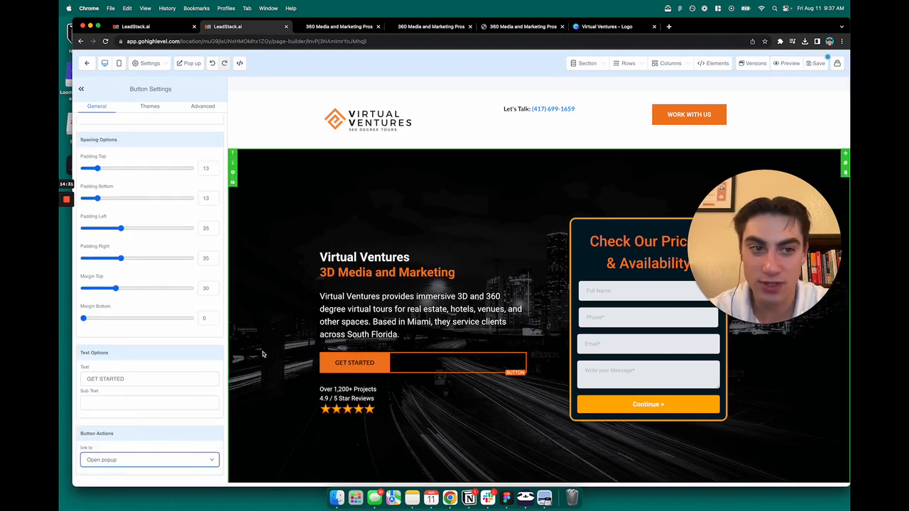
pyautogui.click(317, 311)
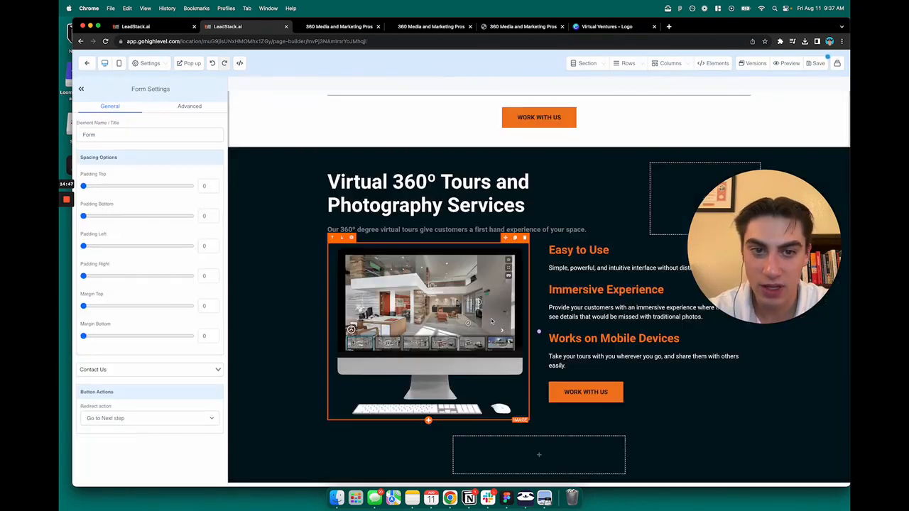
# Scroll down to the About CloudPano section and select its headline and paragraph for editing
pyautogui.scroll(-1, 492, 321)
pyautogui.scroll(-10, 540, 305)
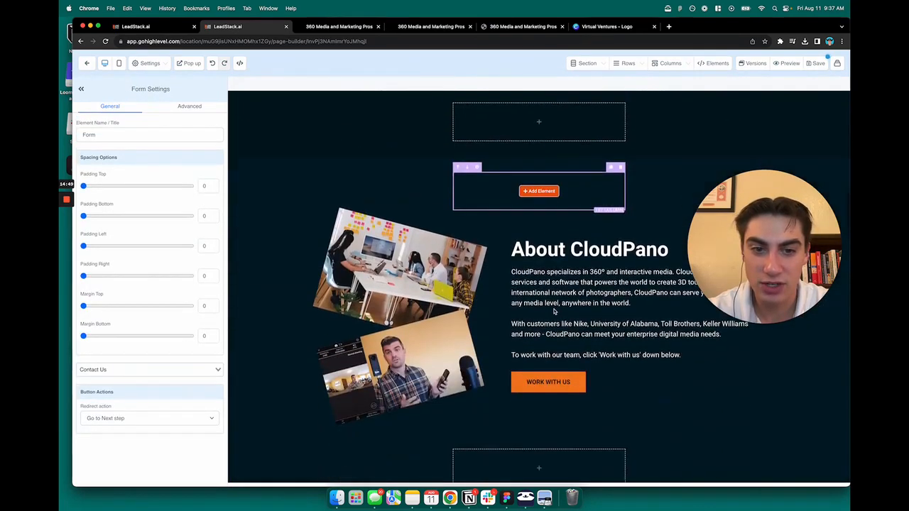
pyautogui.scroll(10, 555, 311)
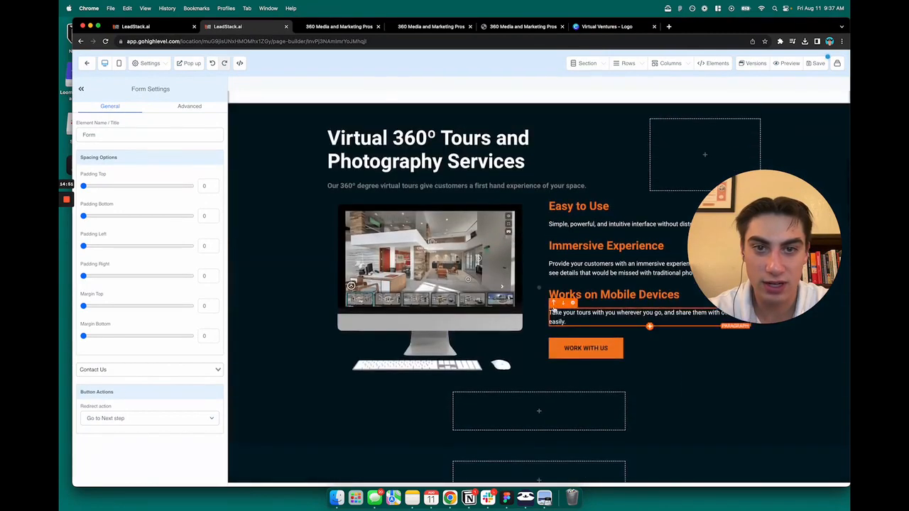
pyautogui.scroll(-7, 554, 307)
pyautogui.scroll(-3, 554, 307)
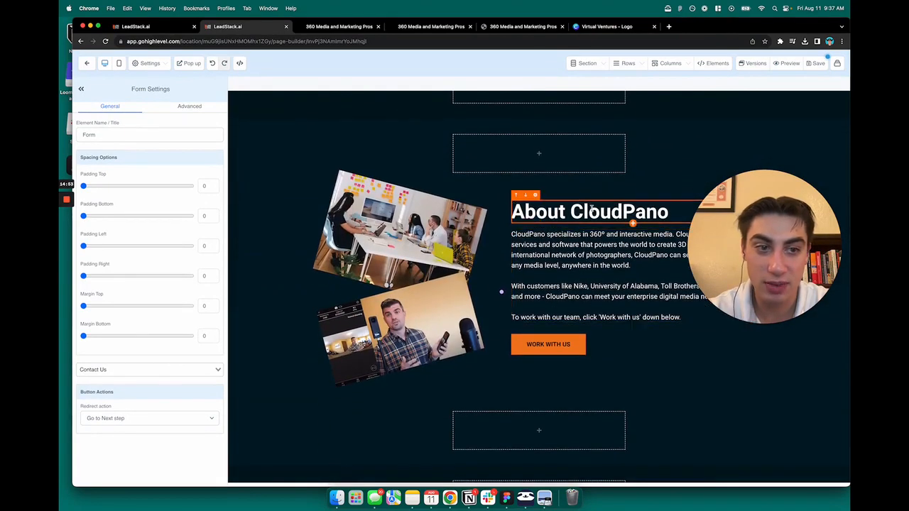
pyautogui.doubleClick(593, 208)
pyautogui.click(628, 318)
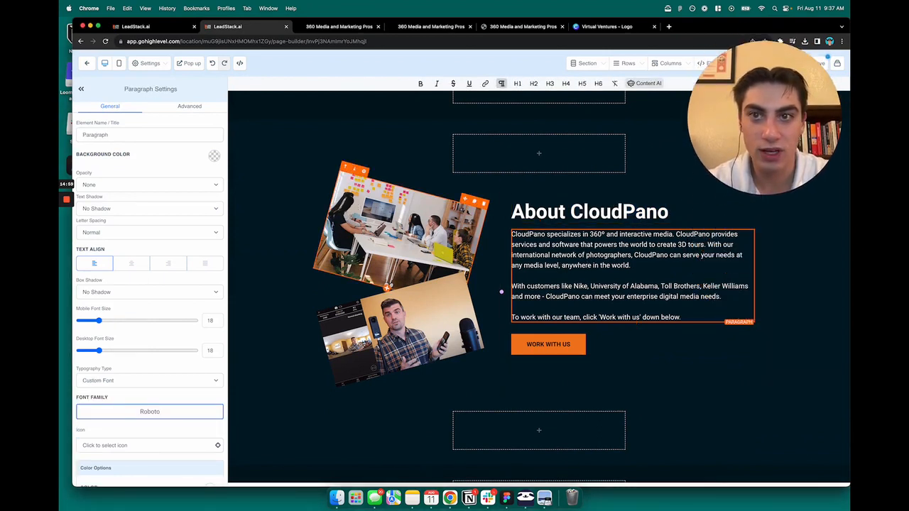
# Open unsplash.com in a new browser tab
pyautogui.press('super+t')
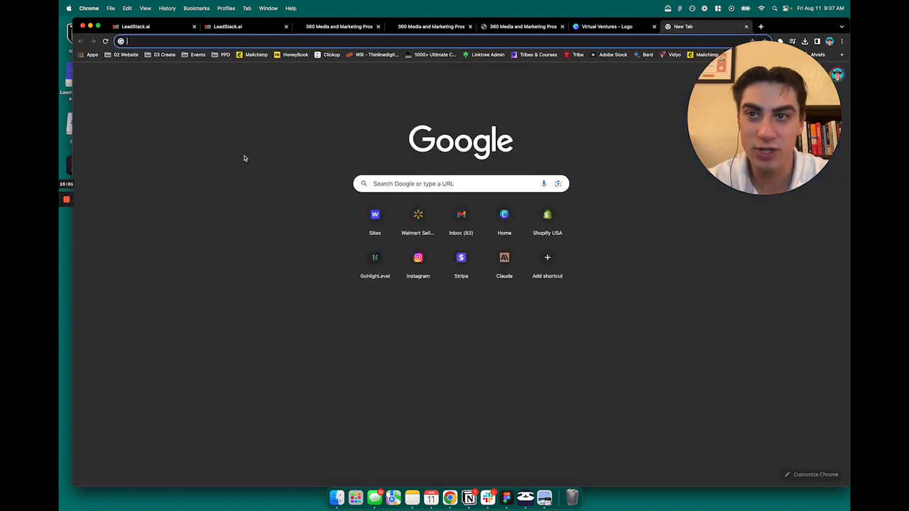
pyautogui.write('uns')
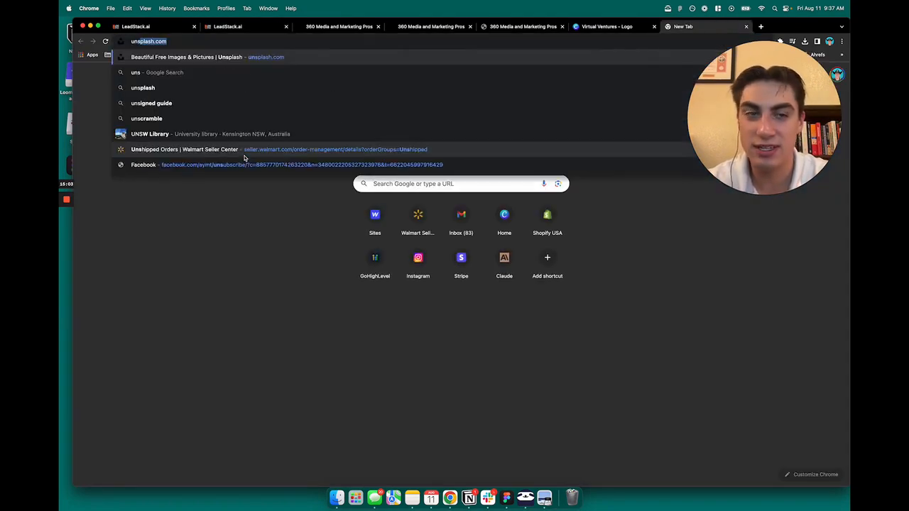
pyautogui.press('Return')
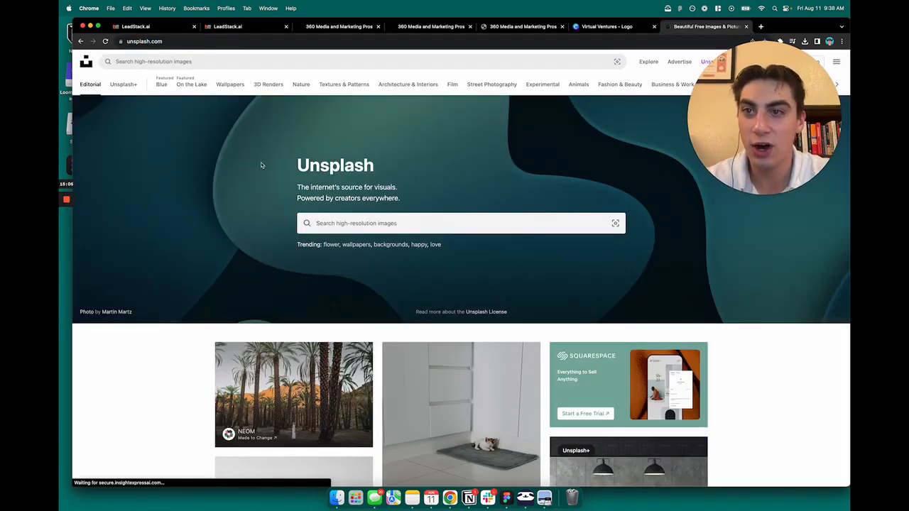
pyautogui.moveTo(849, 297); pyautogui.dragTo(696, 295)
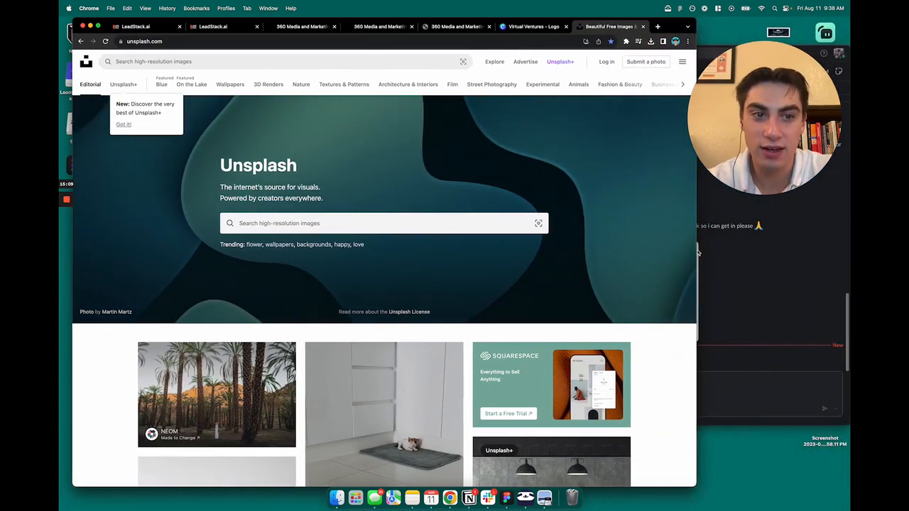
pyautogui.doubleClick(673, 28)
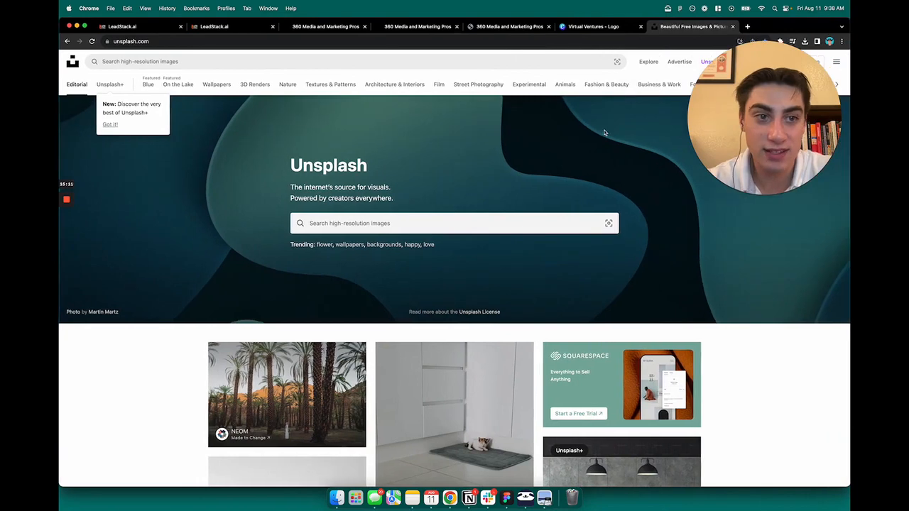
# Browse pexels.com in another tab, close it, and focus the Unsplash search box
pyautogui.press('super+t')
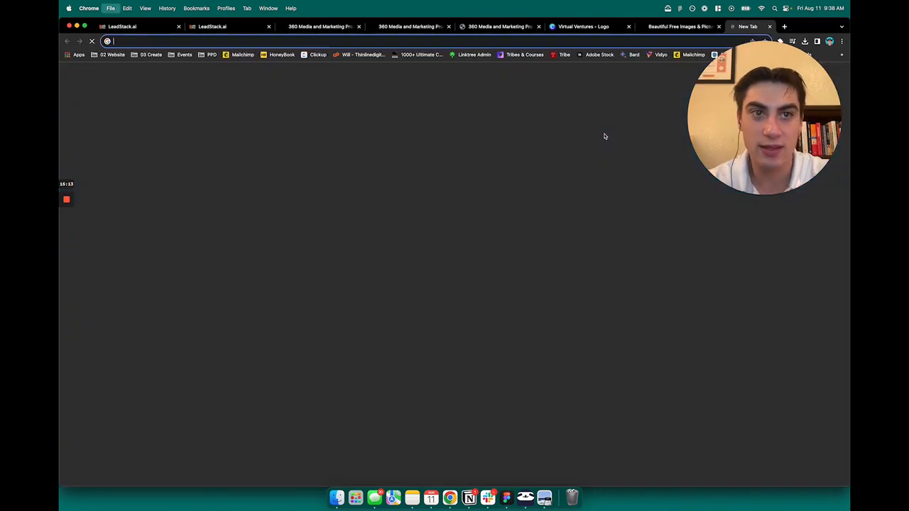
pyautogui.write('pexels.com')
pyautogui.press('Return')
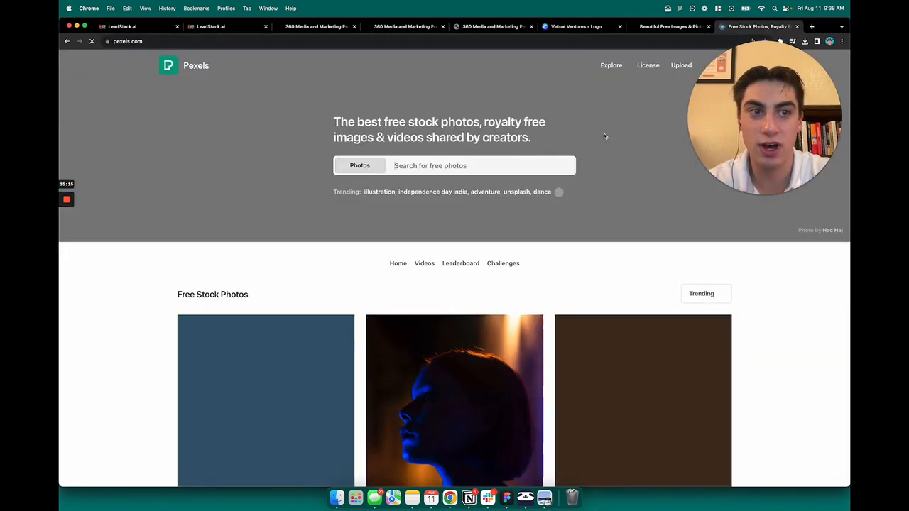
pyautogui.scroll(-5, 458, 213)
pyautogui.scroll(-10, 461, 221)
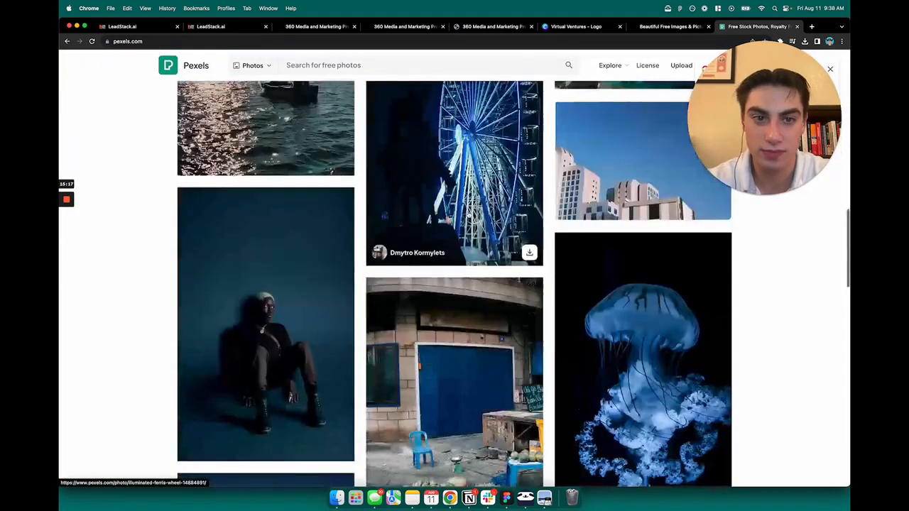
pyautogui.scroll(15, 454, 426)
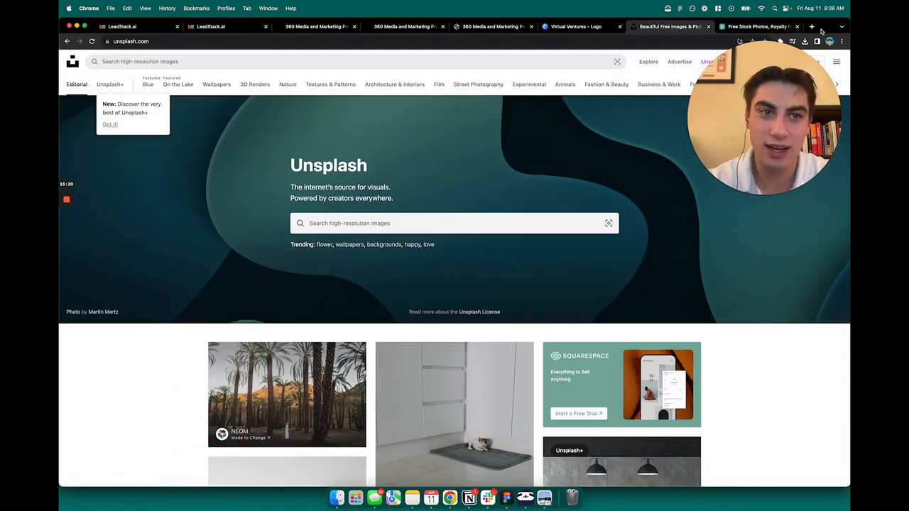
pyautogui.click(667, 26)
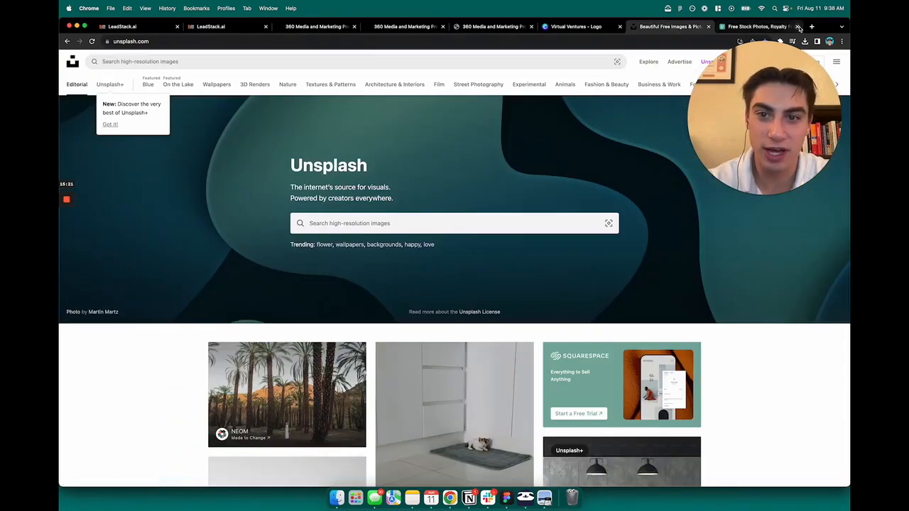
pyautogui.click(797, 26)
pyautogui.click(408, 225)
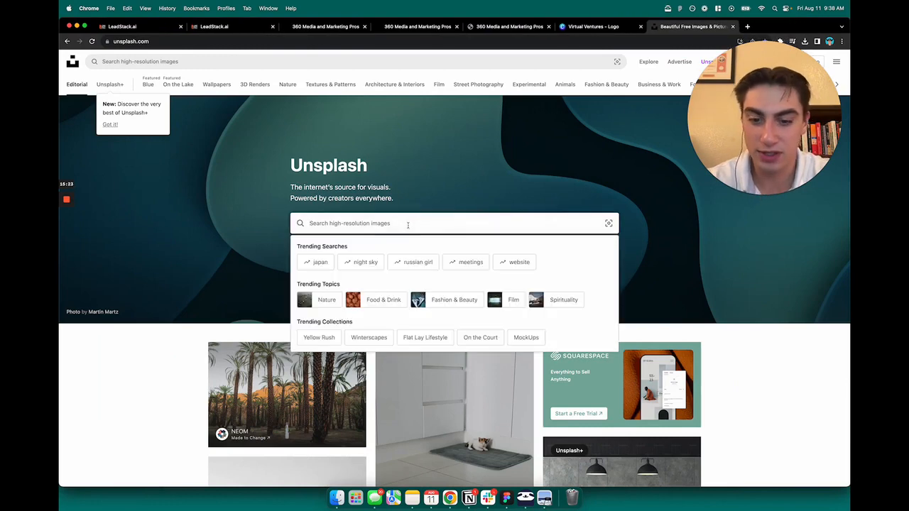
# Search Unsplash for 'virtual tour' and scroll through the photo results
pyautogui.write('virtual tour')
pyautogui.press('Return')
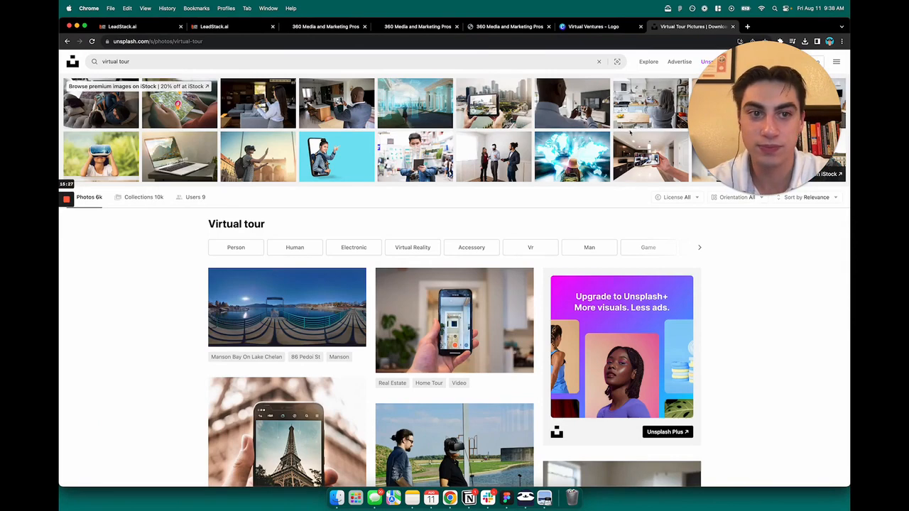
pyautogui.scroll(-1, 363, 209)
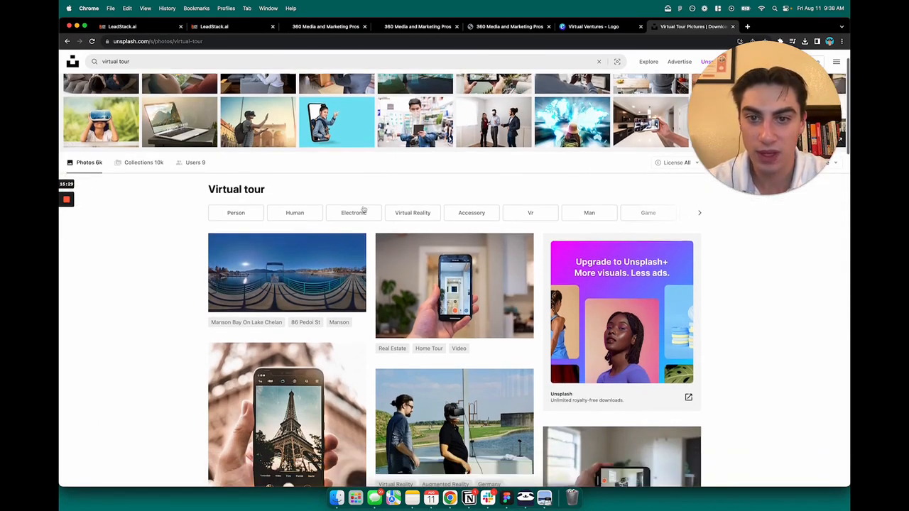
pyautogui.scroll(-1, 184, 255)
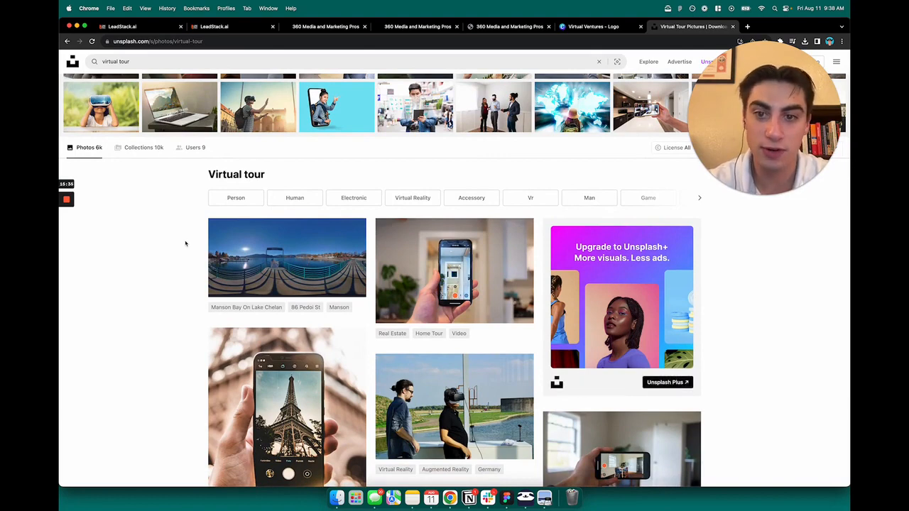
pyautogui.scroll(-4, 186, 243)
pyautogui.scroll(5, 184, 245)
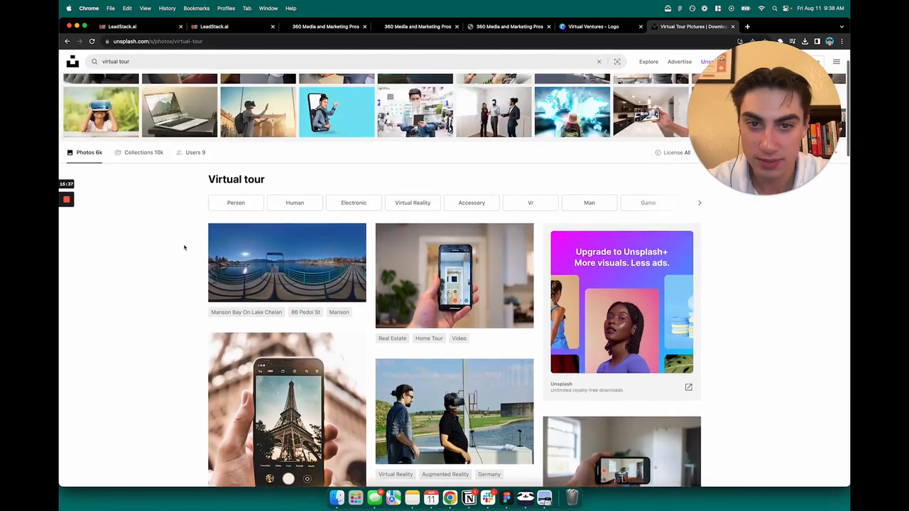
pyautogui.scroll(-4, 184, 248)
pyautogui.scroll(-4, 184, 250)
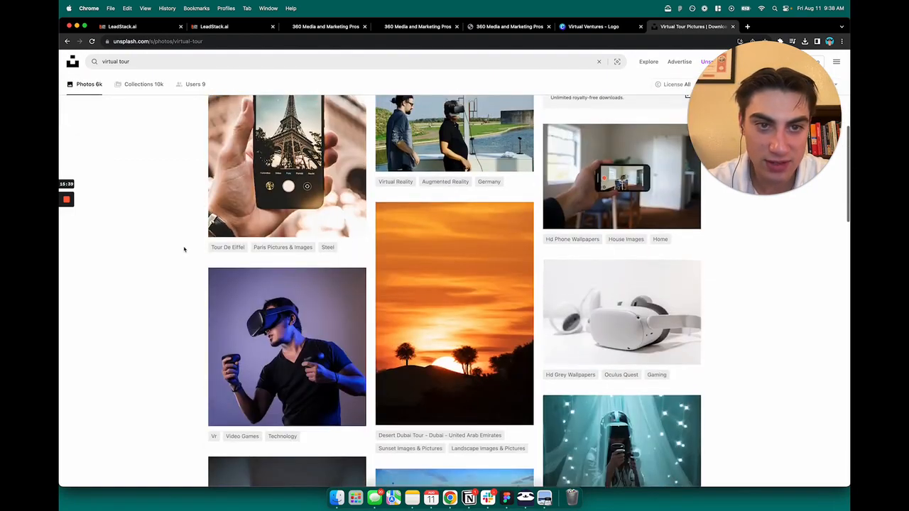
pyautogui.scroll(-3, 184, 249)
pyautogui.scroll(-4, 183, 249)
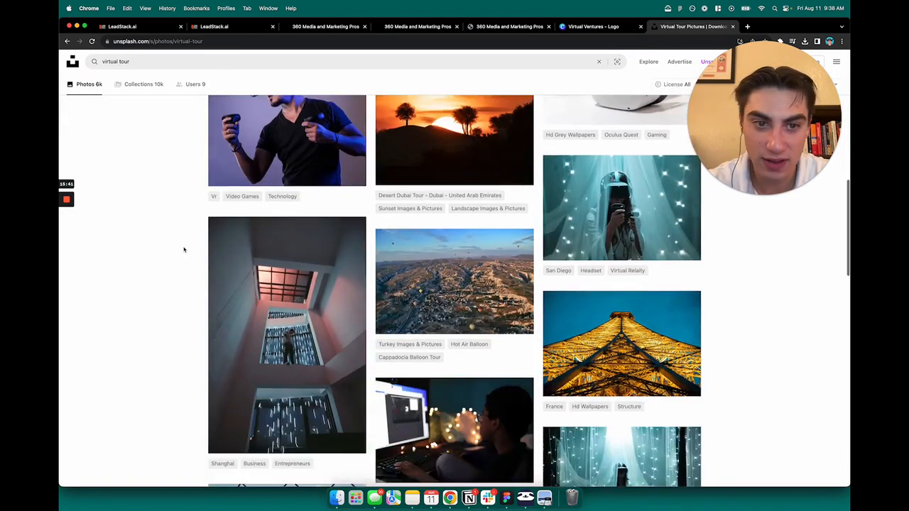
pyautogui.scroll(-5, 185, 250)
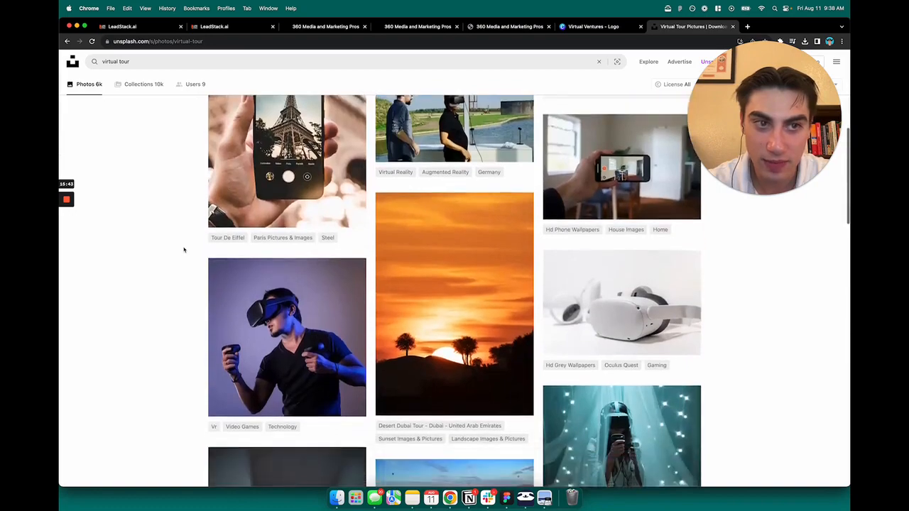
pyautogui.scroll(-7, 195, 250)
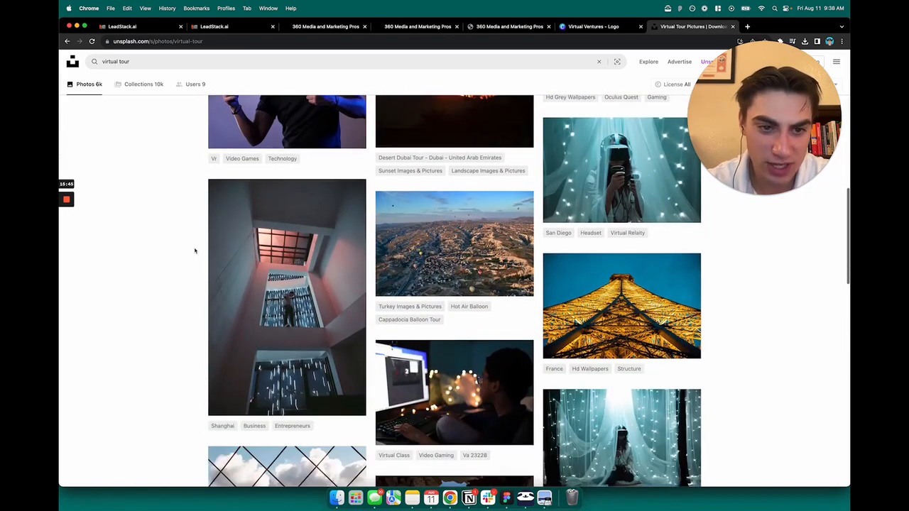
pyautogui.scroll(-4, 198, 252)
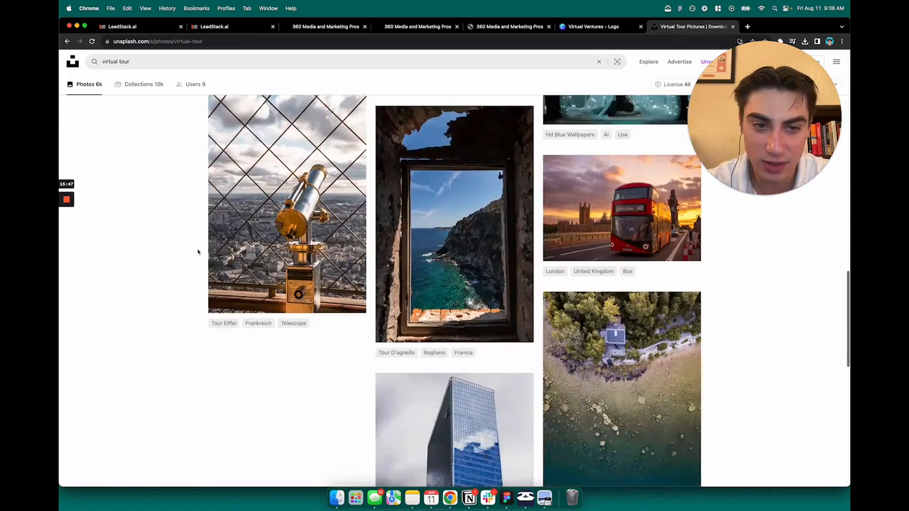
pyautogui.scroll(-3, 198, 252)
pyautogui.scroll(-2, 198, 251)
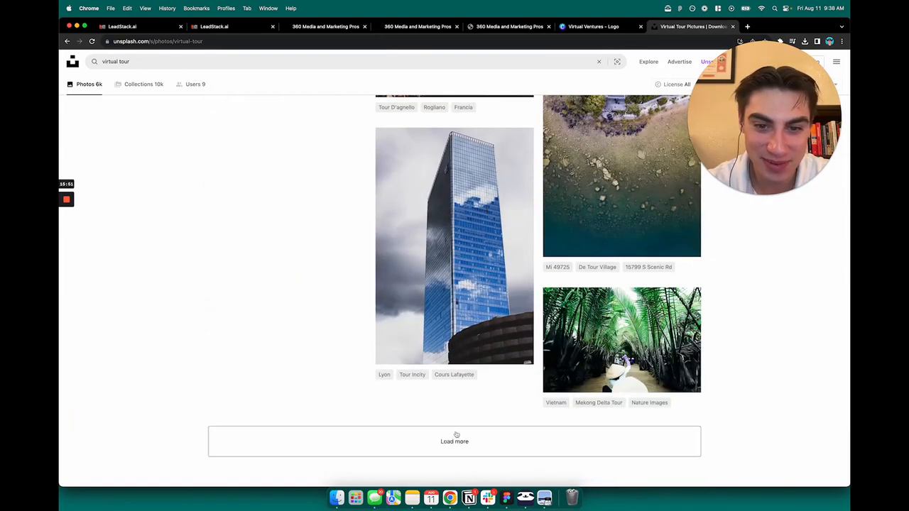
# Load more 'virtual tour' results, then select the search query to replace it
pyautogui.click(455, 441)
pyautogui.scroll(-5, 310, 270)
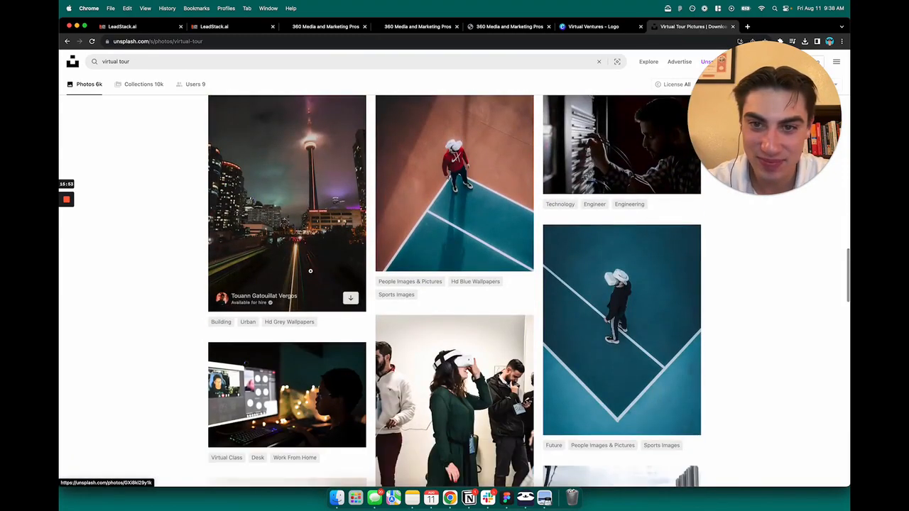
pyautogui.scroll(-4, 311, 271)
pyautogui.click(241, 62)
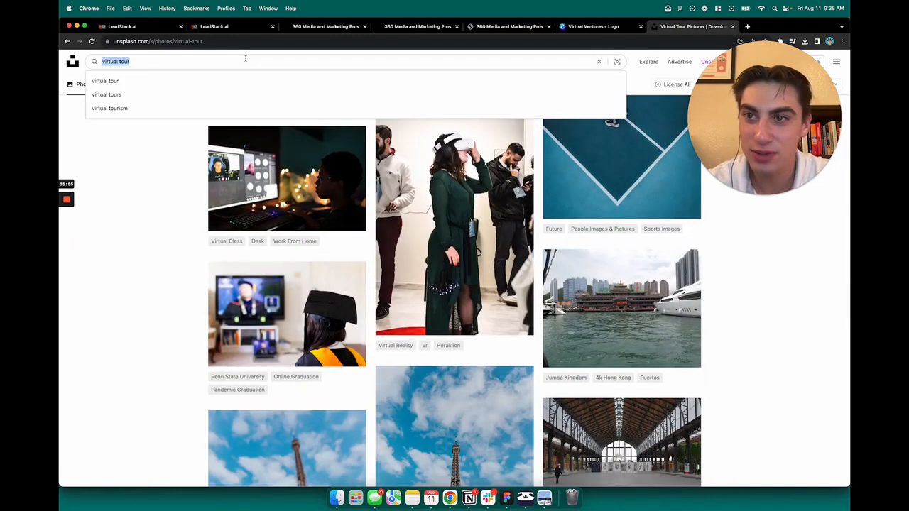
# Search Unsplash for 'miami' and open the neon night-street photo
pyautogui.write('miami')
pyautogui.press('Return')
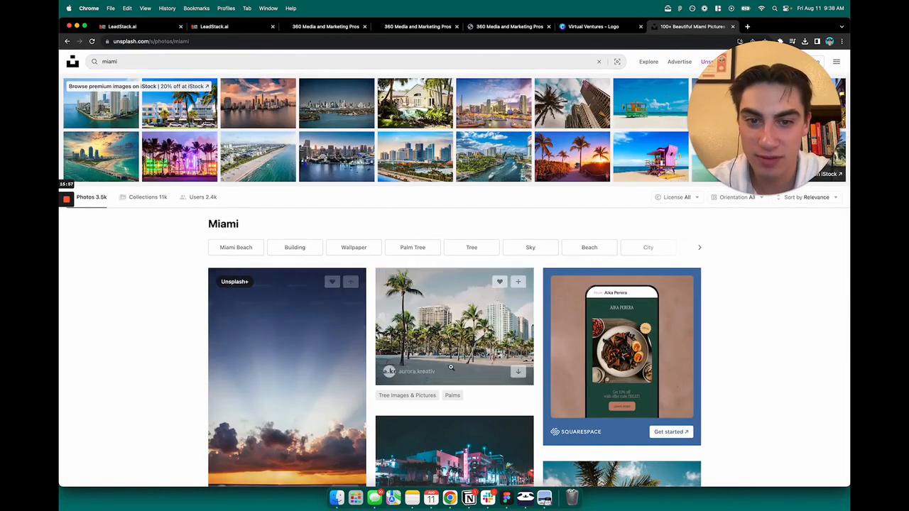
pyautogui.scroll(-5, 469, 312)
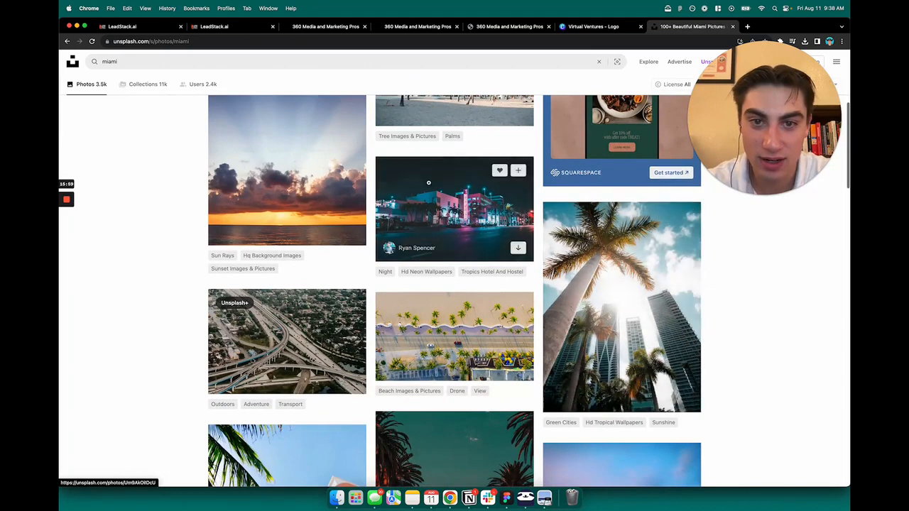
pyautogui.click(493, 192)
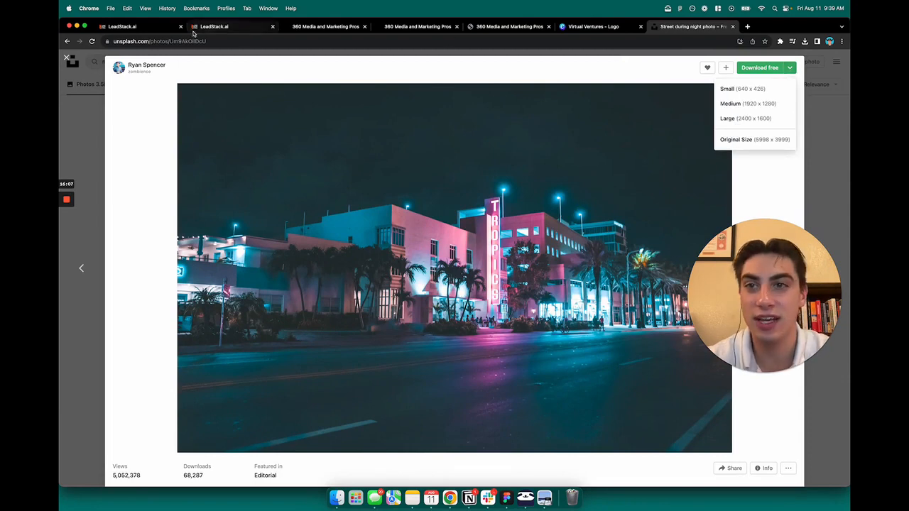
# Download the night-street photo at Small (640 x 426) size and return to the funnel builder
pyautogui.click(156, 29)
pyautogui.click(229, 28)
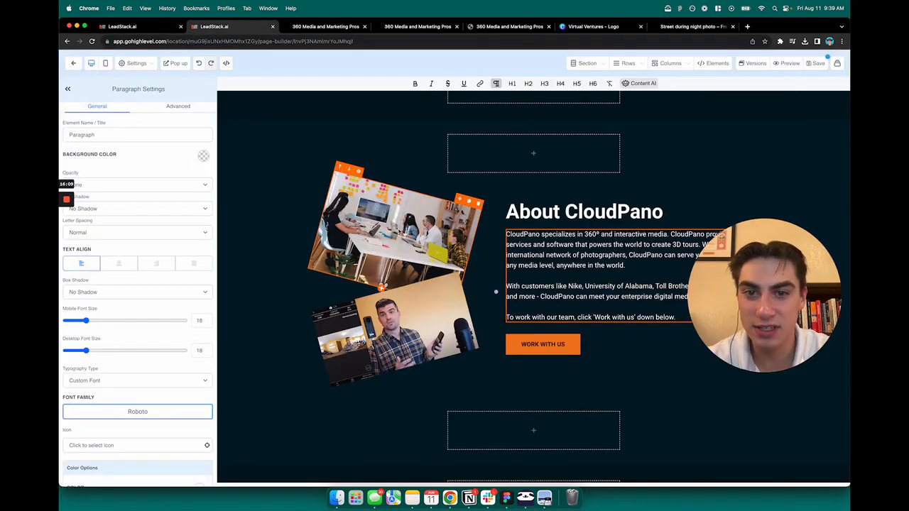
pyautogui.click(693, 26)
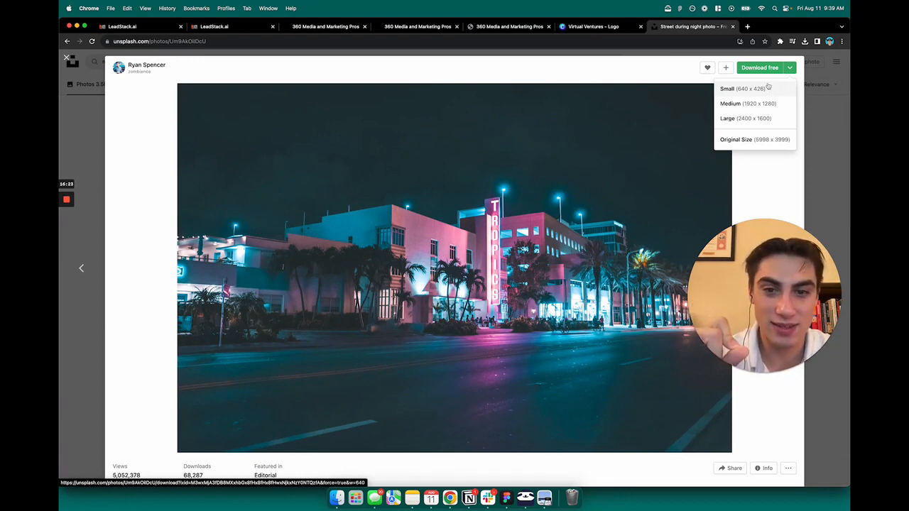
pyautogui.click(757, 90)
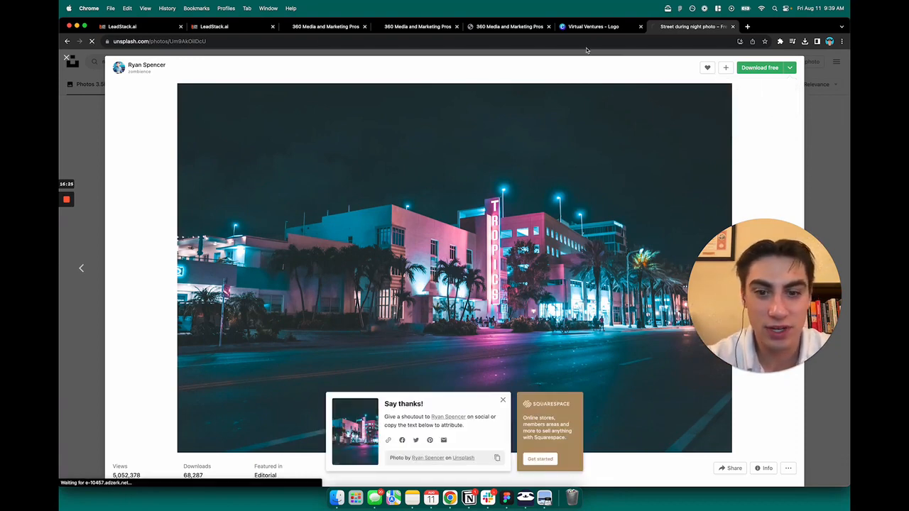
pyautogui.click(233, 28)
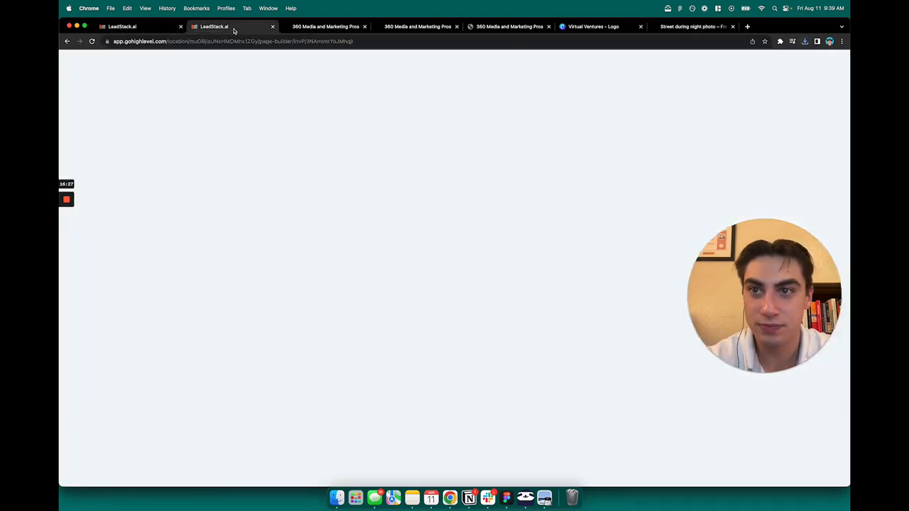
# Upload the downloaded night-street jpg to the media library and set it as the About section's top image
pyautogui.click(384, 245)
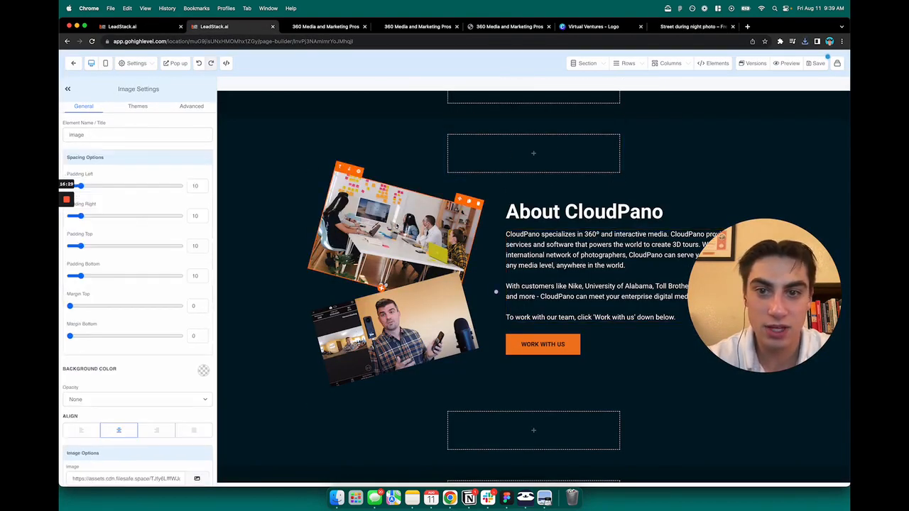
pyautogui.scroll(-5, 117, 298)
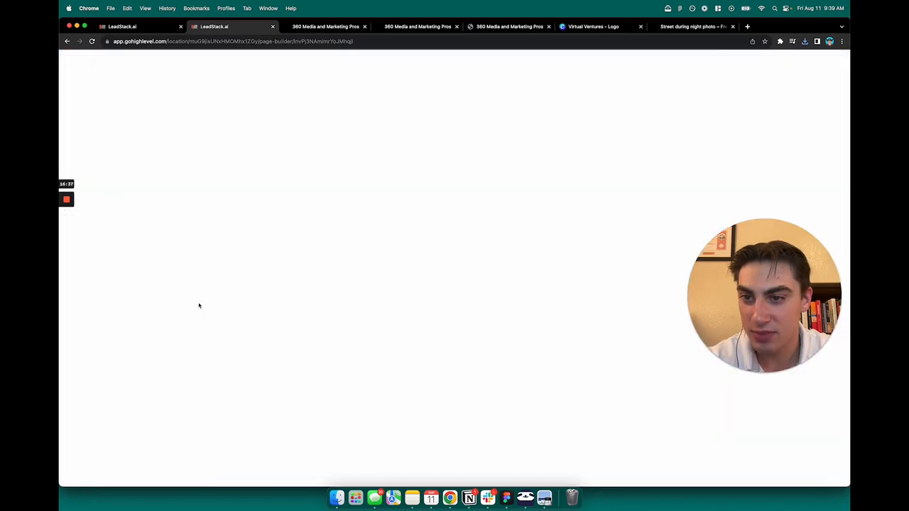
pyautogui.click(197, 304)
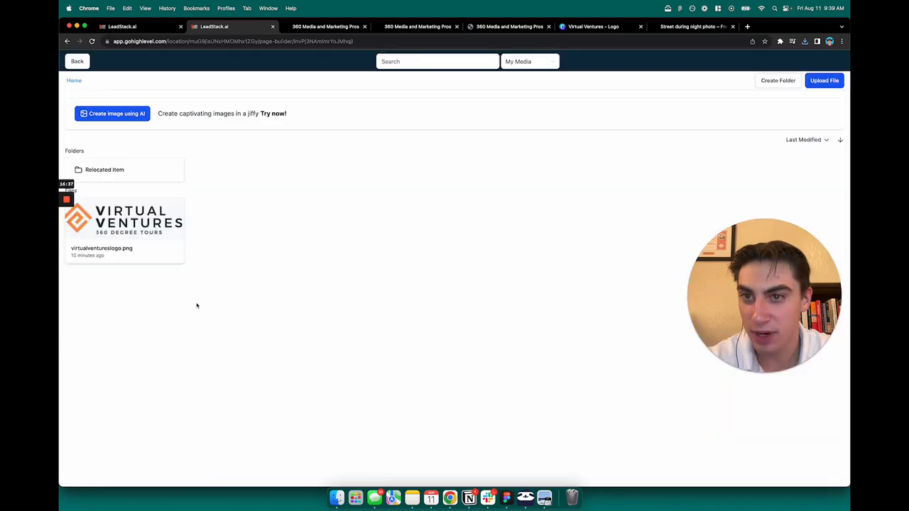
pyautogui.click(825, 81)
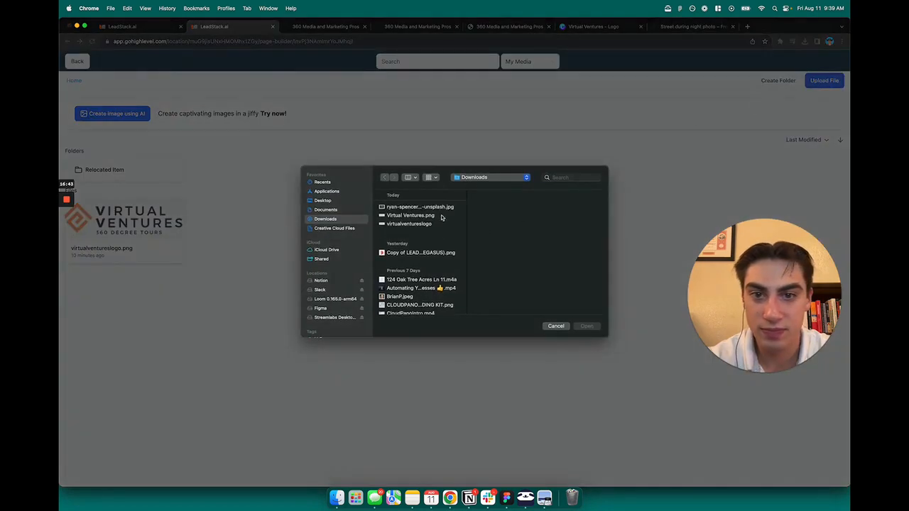
pyautogui.click(398, 206)
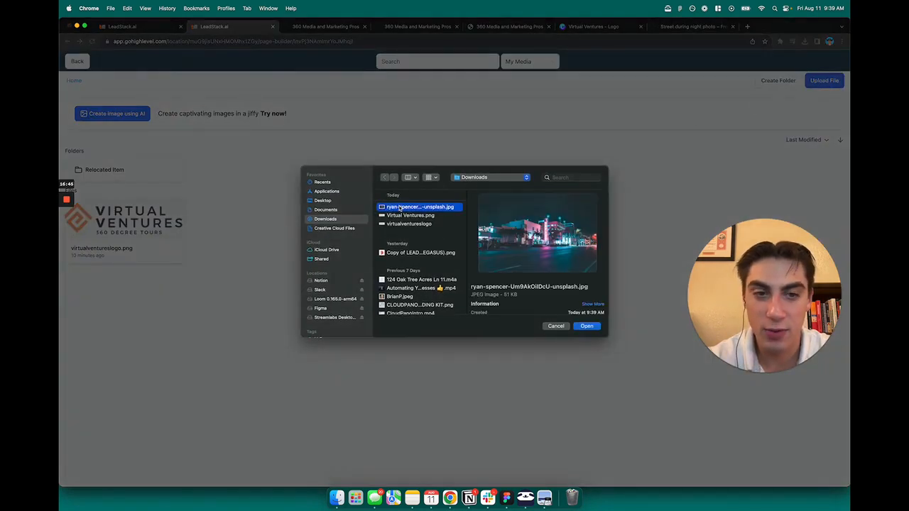
pyautogui.click(586, 326)
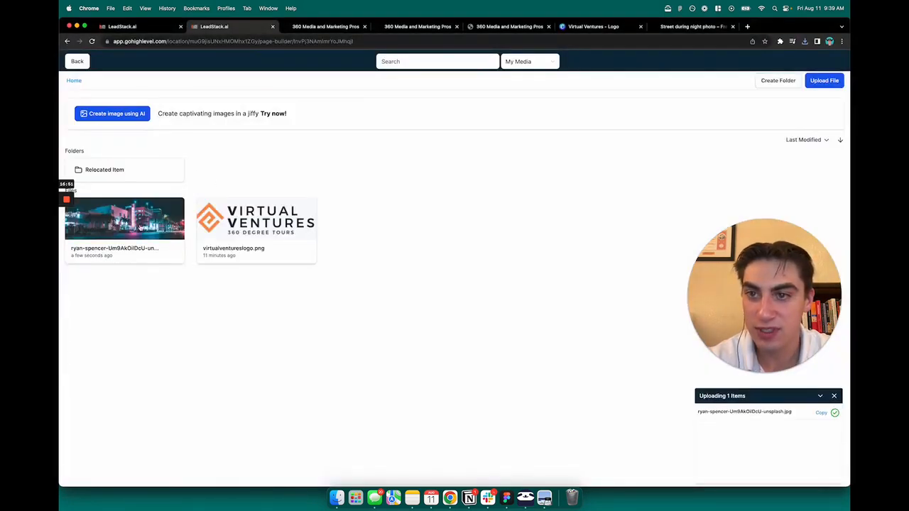
pyautogui.click(144, 225)
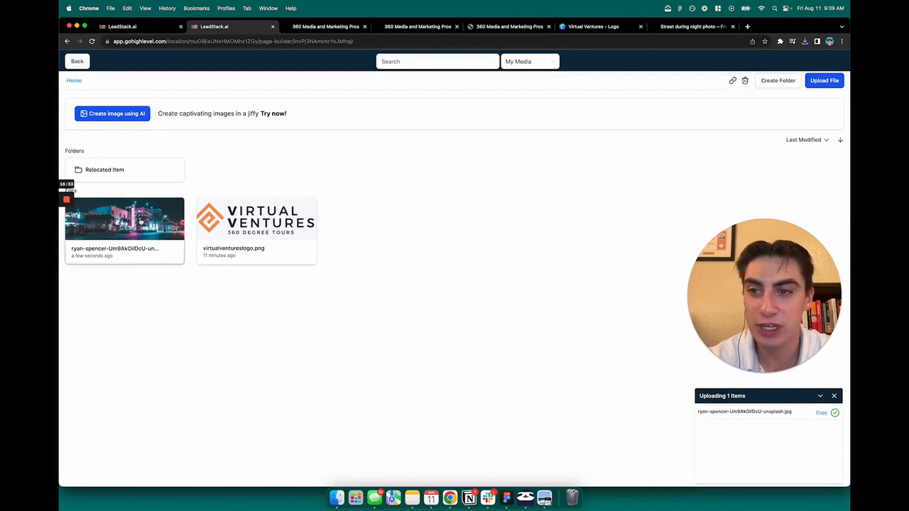
pyautogui.click(542, 229)
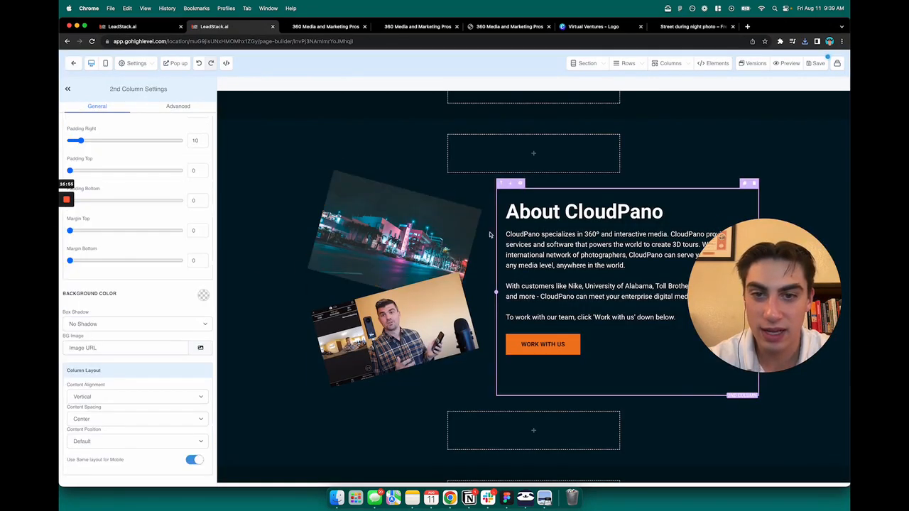
pyautogui.click(438, 237)
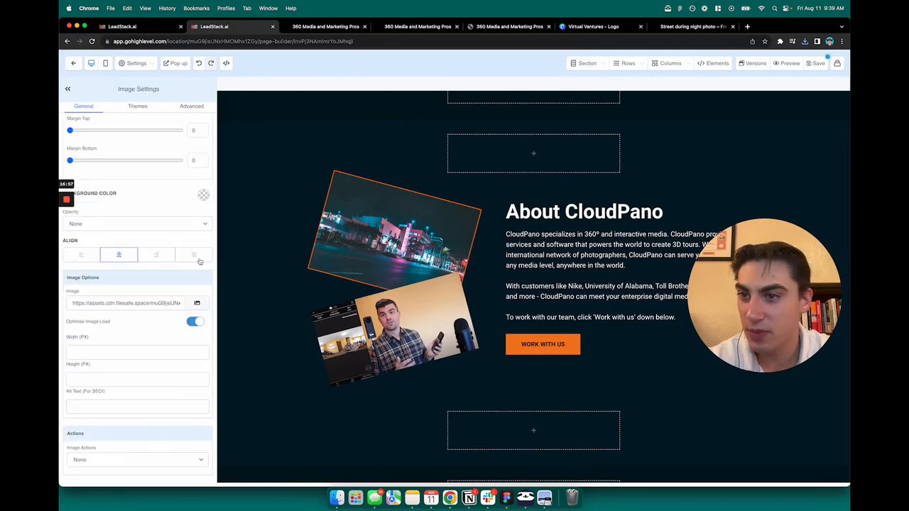
pyautogui.scroll(5, 175, 254)
pyautogui.scroll(10, 441, 295)
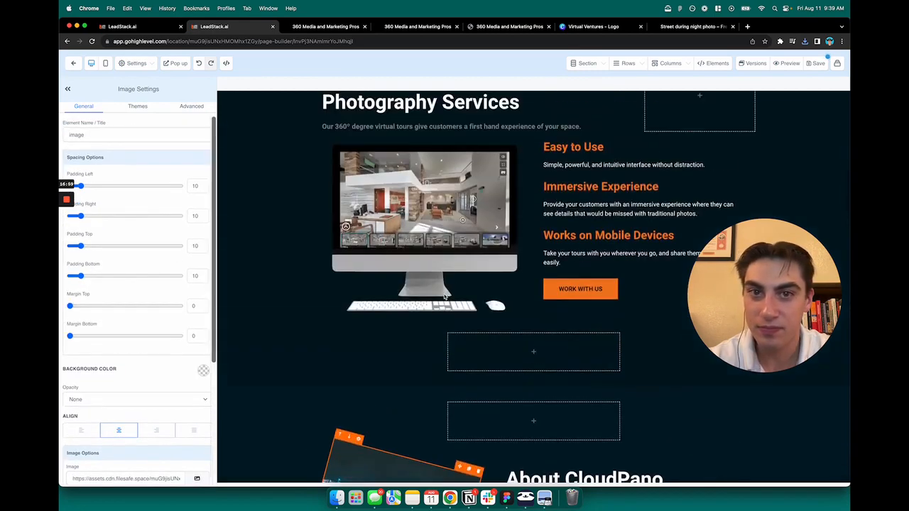
pyautogui.scroll(5, 441, 295)
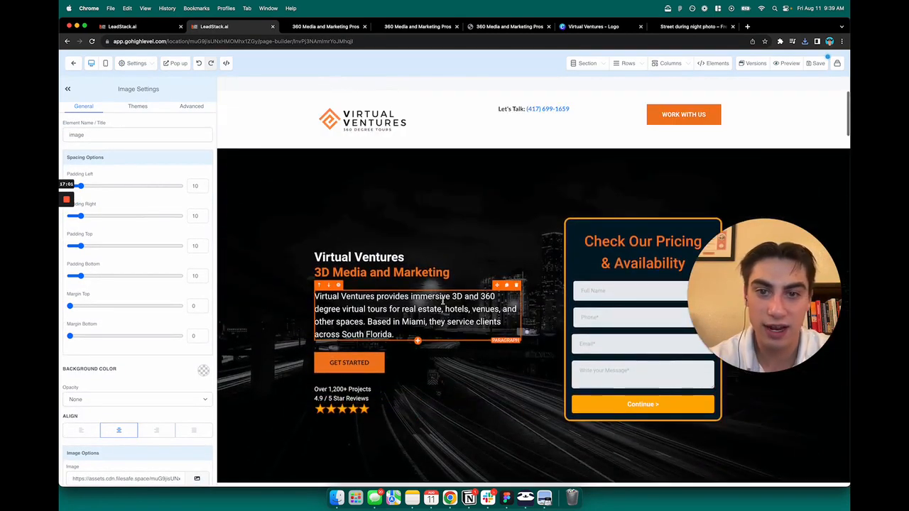